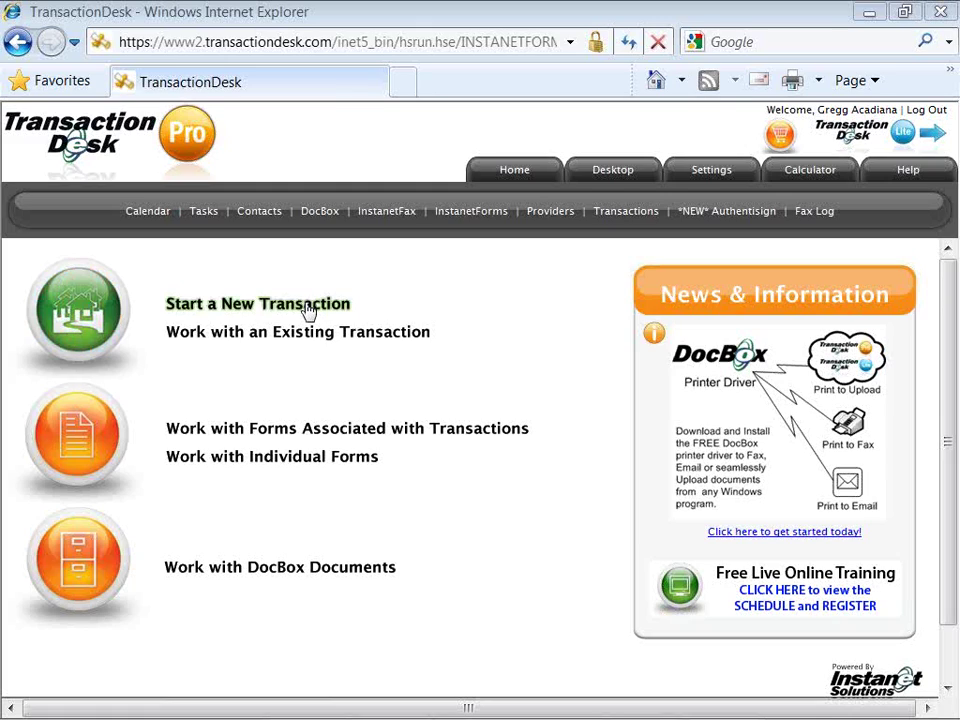
- Choose Start a New Transaction on the TransactionDesk home page
click(308, 312)
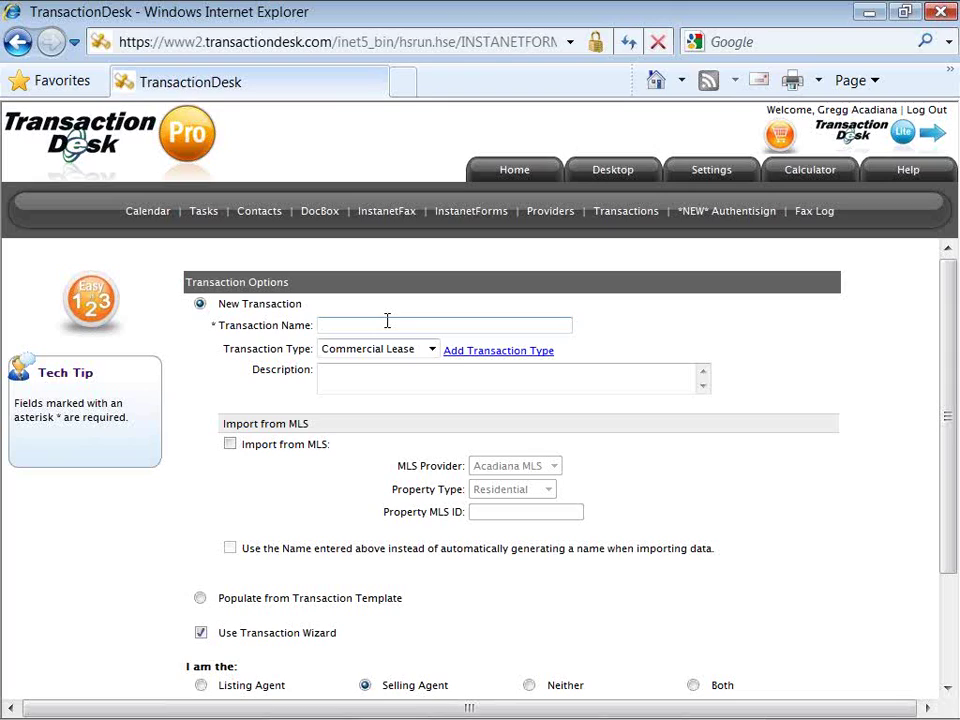
- Name the transaction with the client's name plus 'Lease prospect' and pick Residential Lease as its type
text(Lease prospect)
click(431, 349)
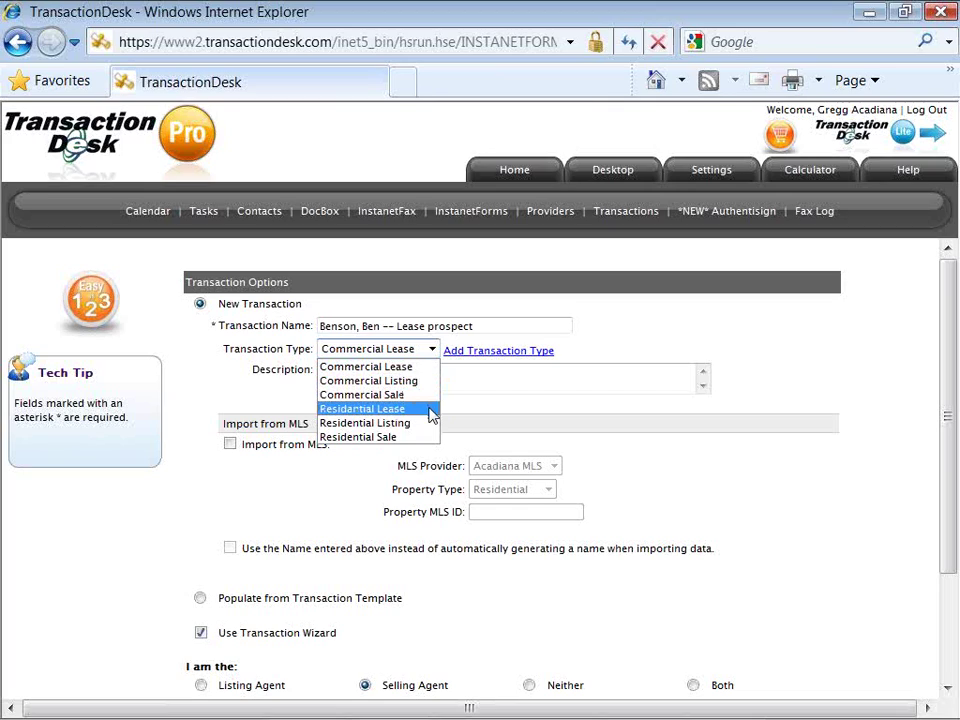
click(432, 409)
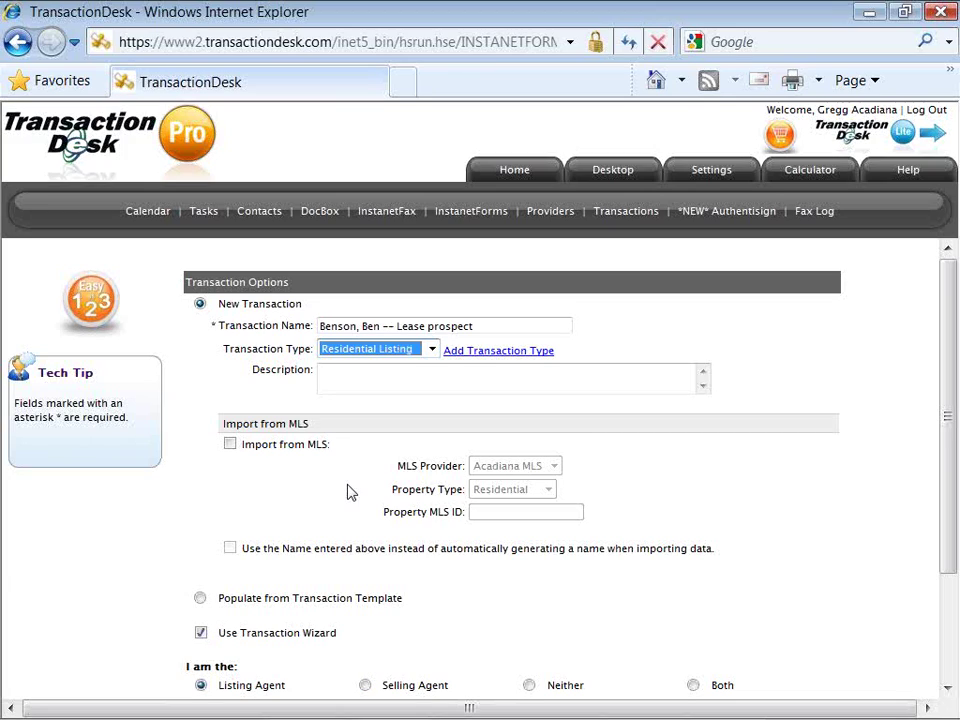
- Reselect Residential Lease as the transaction type, leaving the role set to Selling Agent
click(350, 491)
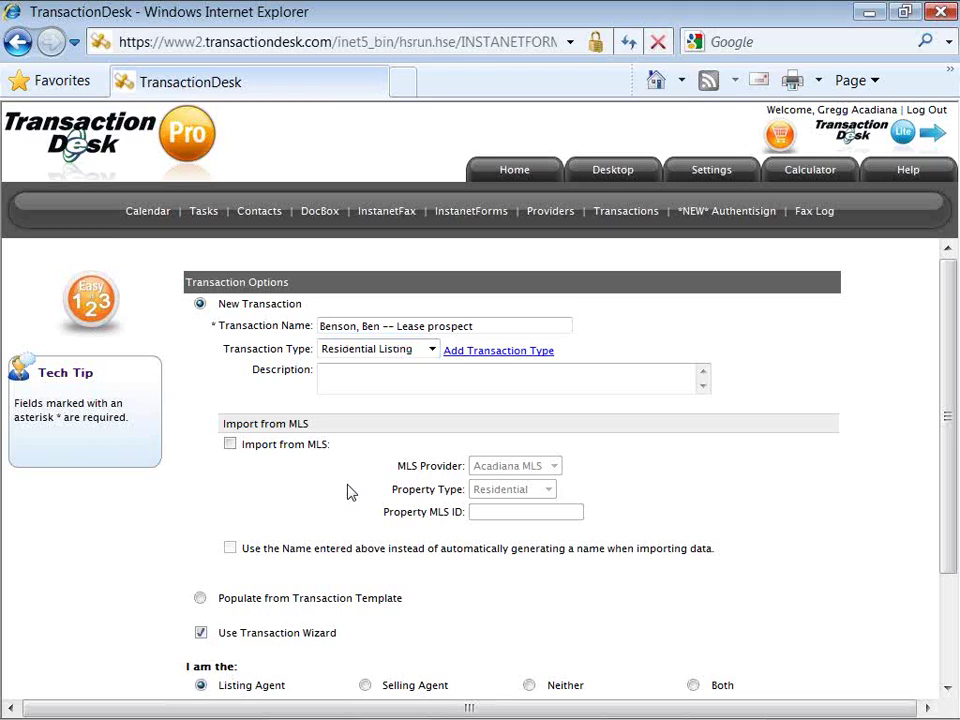
click(431, 352)
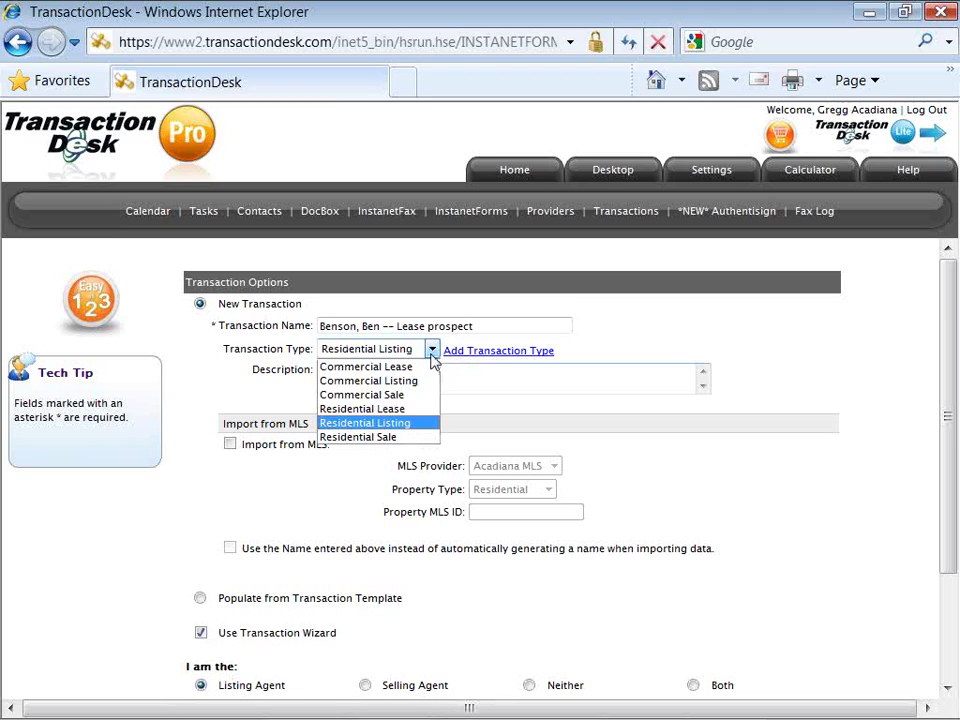
click(428, 408)
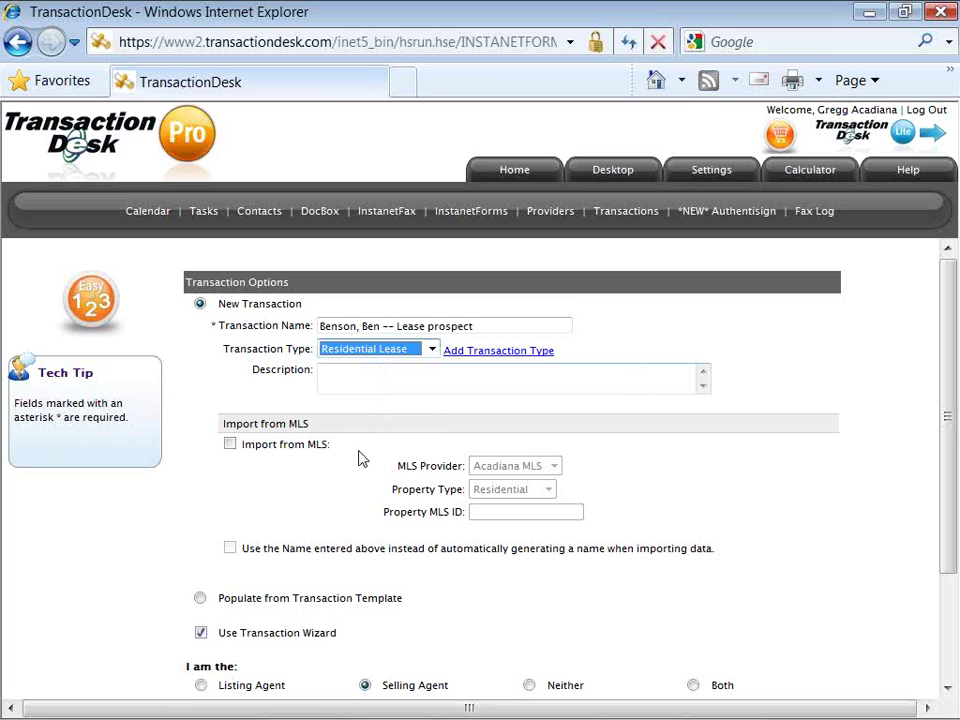
click(361, 489)
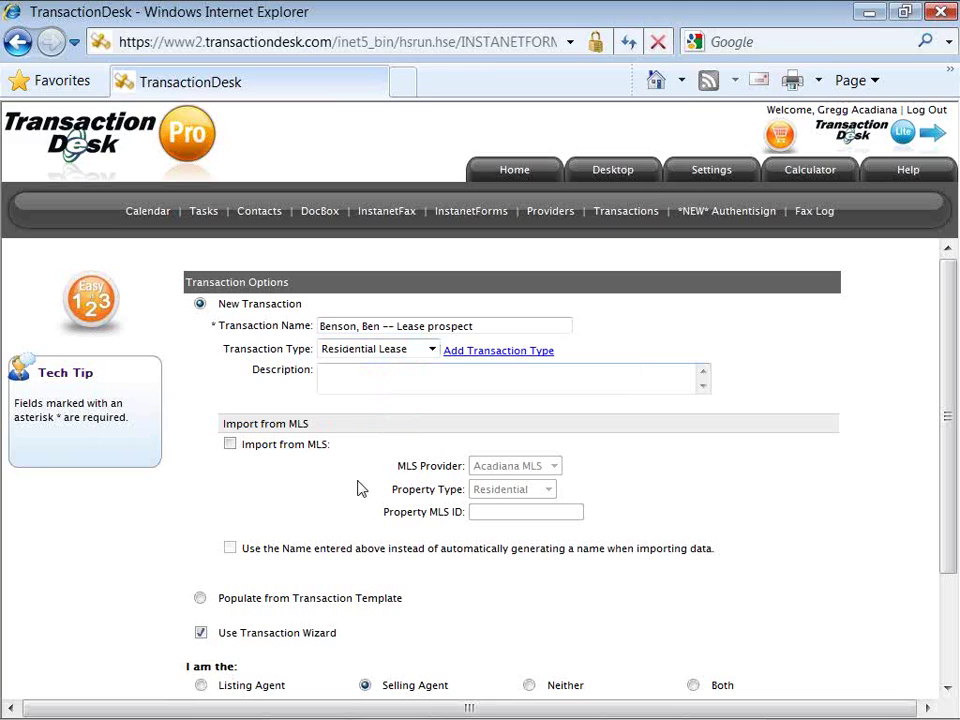
- Scroll down to bring the Start Transaction and Cancel buttons into view
scroll(360, 487, down, 3)
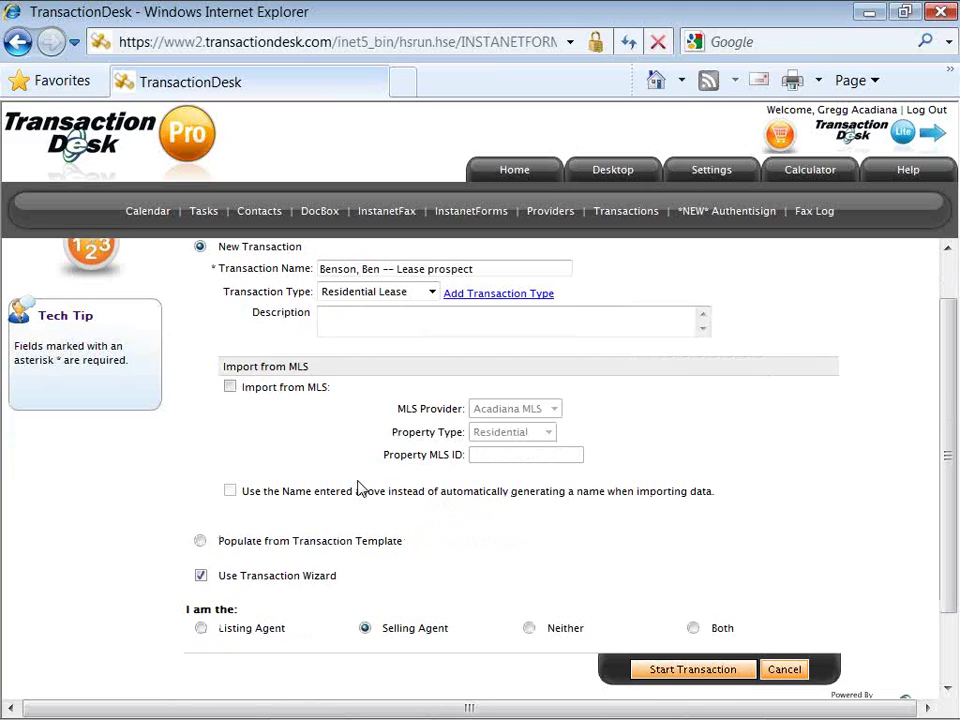
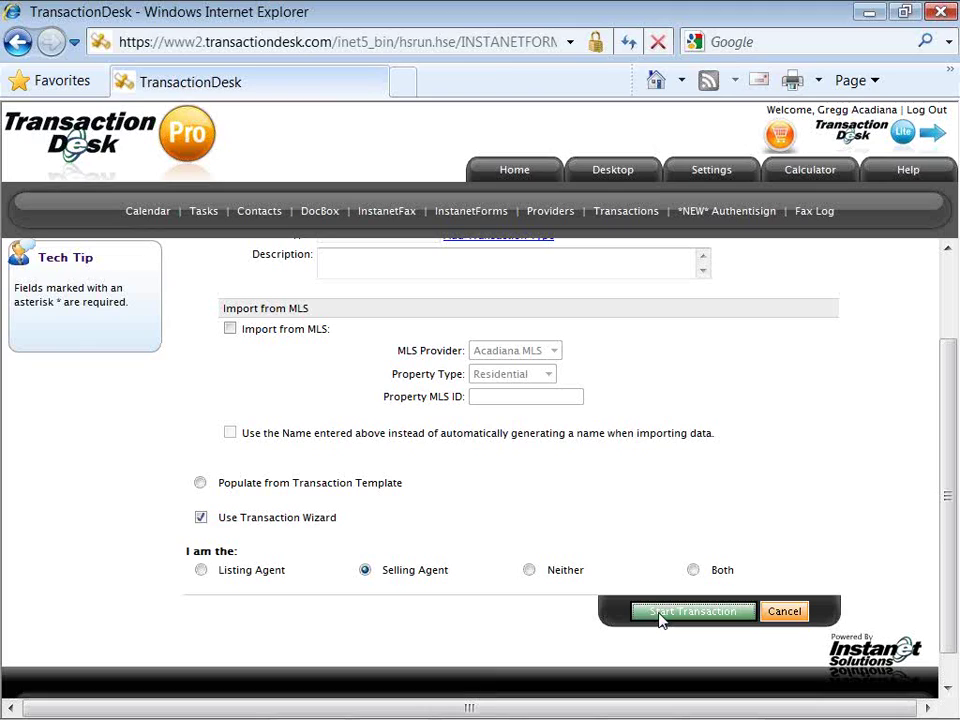
- Launch the Transaction Wizard for the new Selling Agent transaction
click(690, 611)
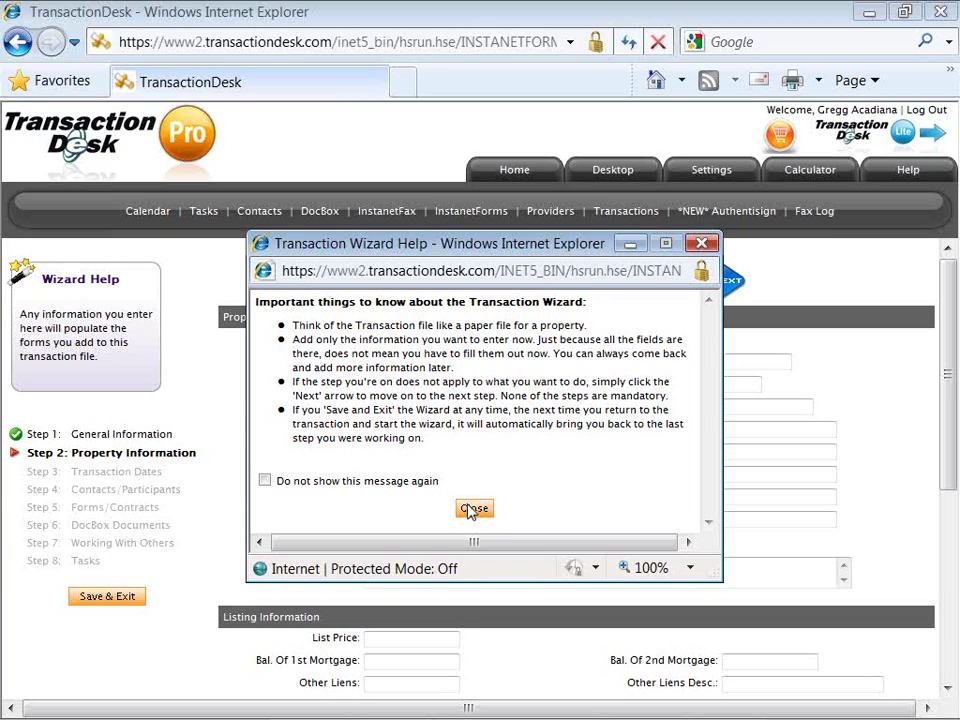
- Close the Transaction Wizard Help popup, leaving 'Do not show this message again' unchecked
click(266, 481)
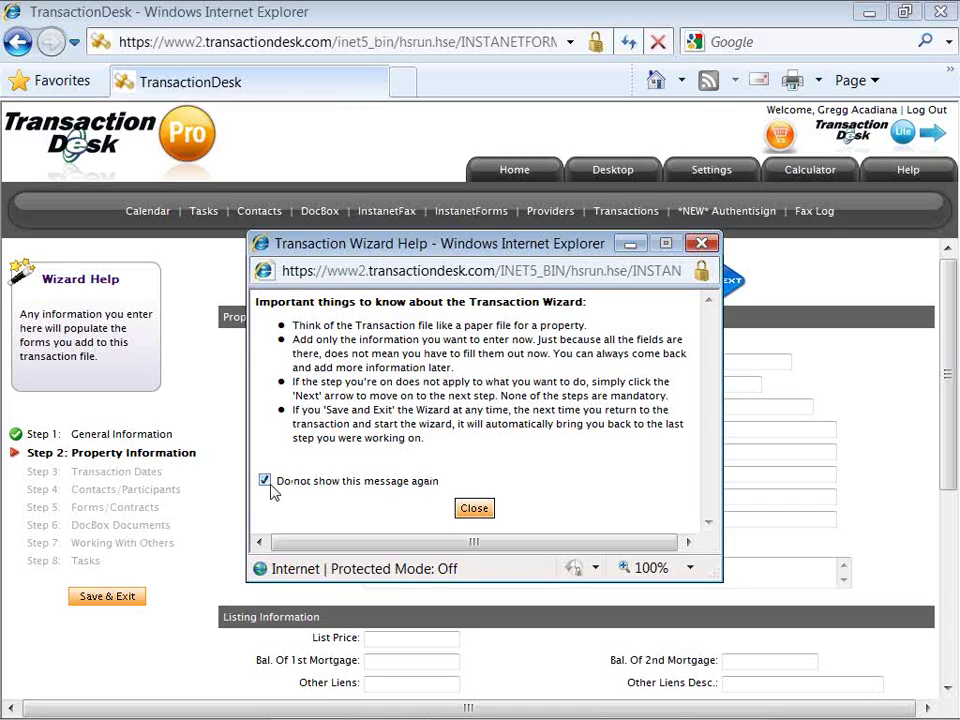
click(266, 481)
click(474, 509)
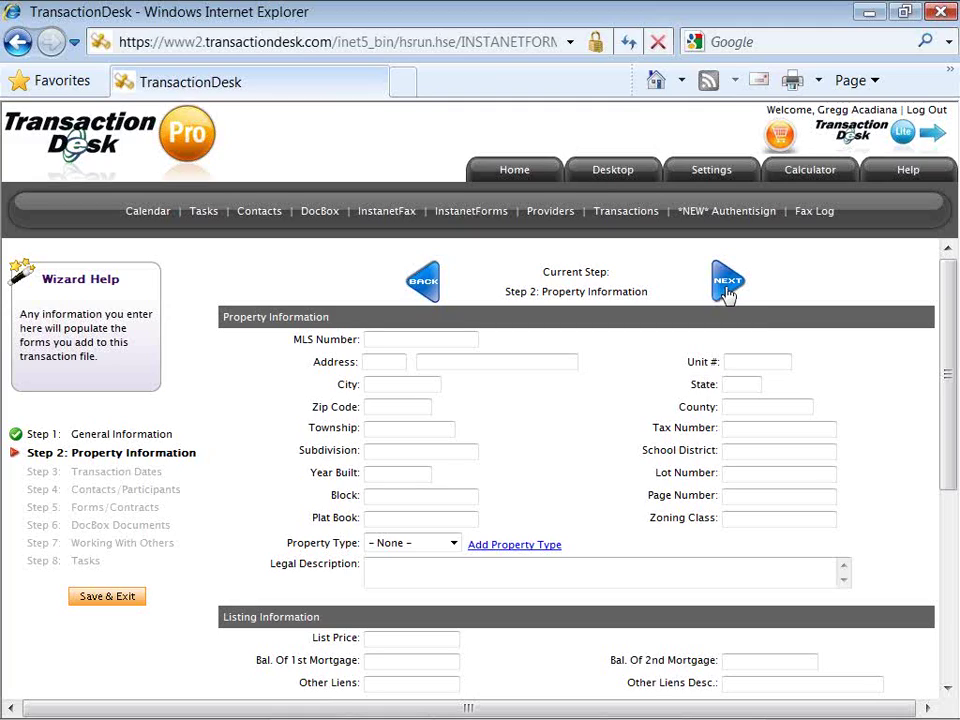
- On Transaction Dates, set the Closing date to June 7, 2011 and the Application date to May 13, 2011
click(728, 288)
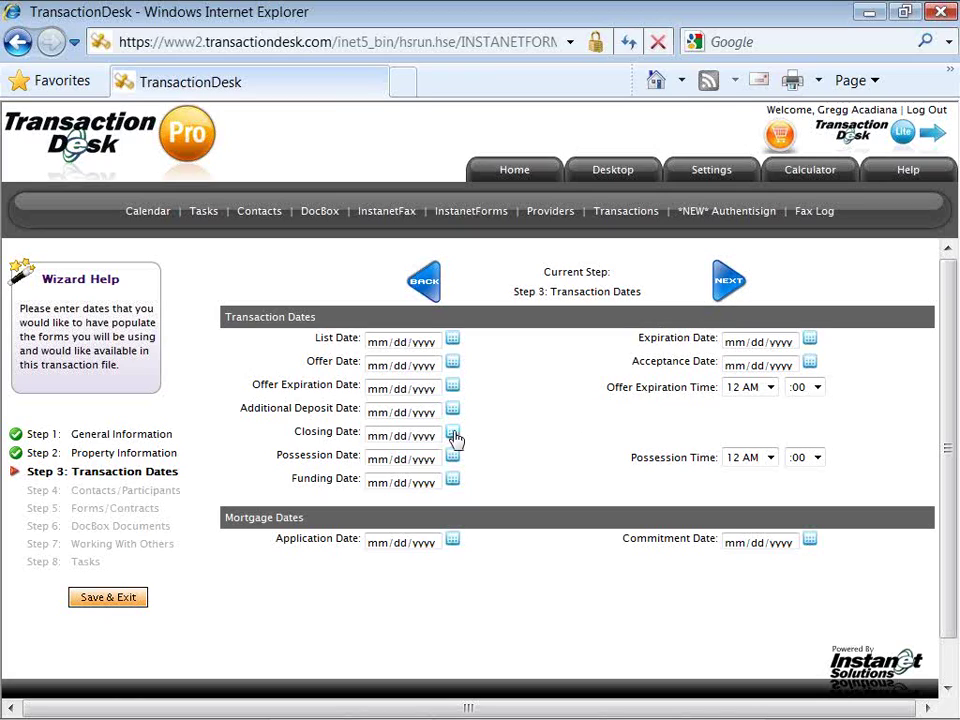
click(362, 414)
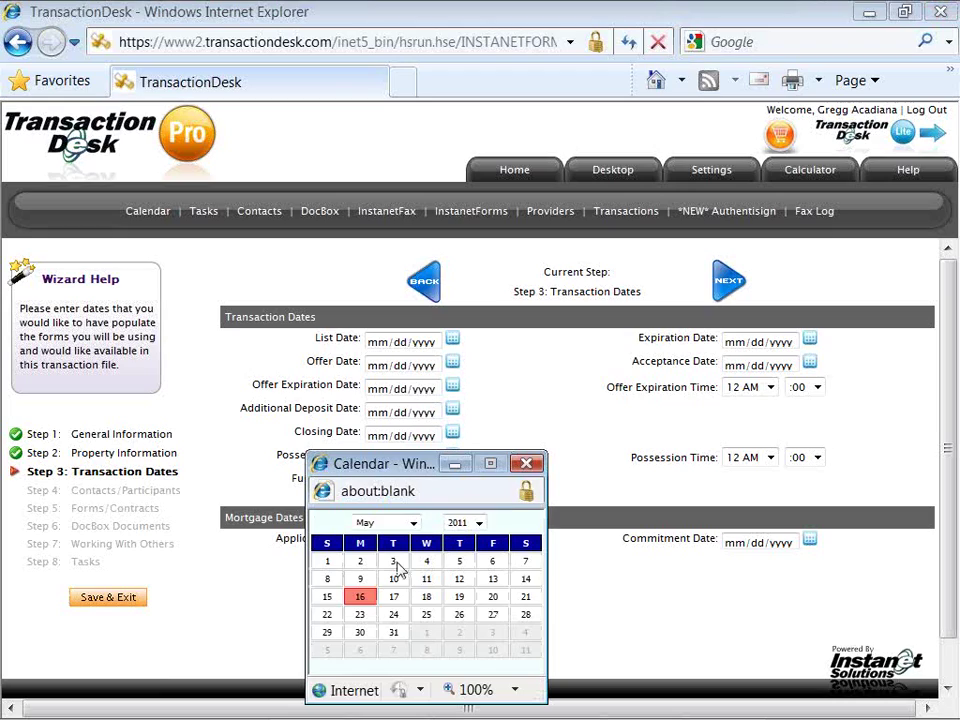
click(393, 651)
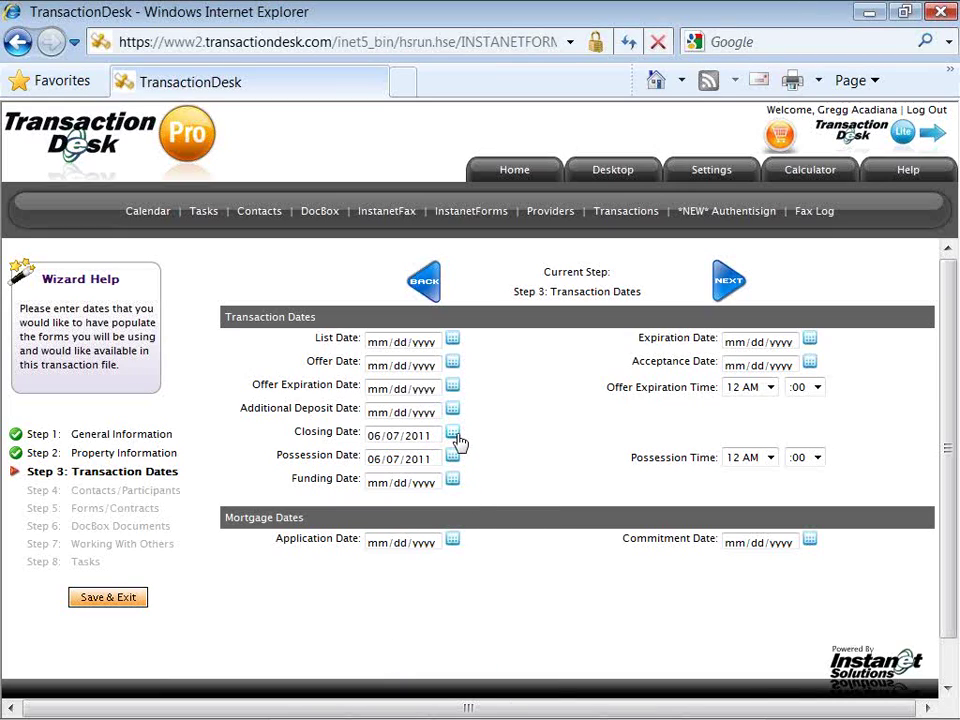
click(454, 541)
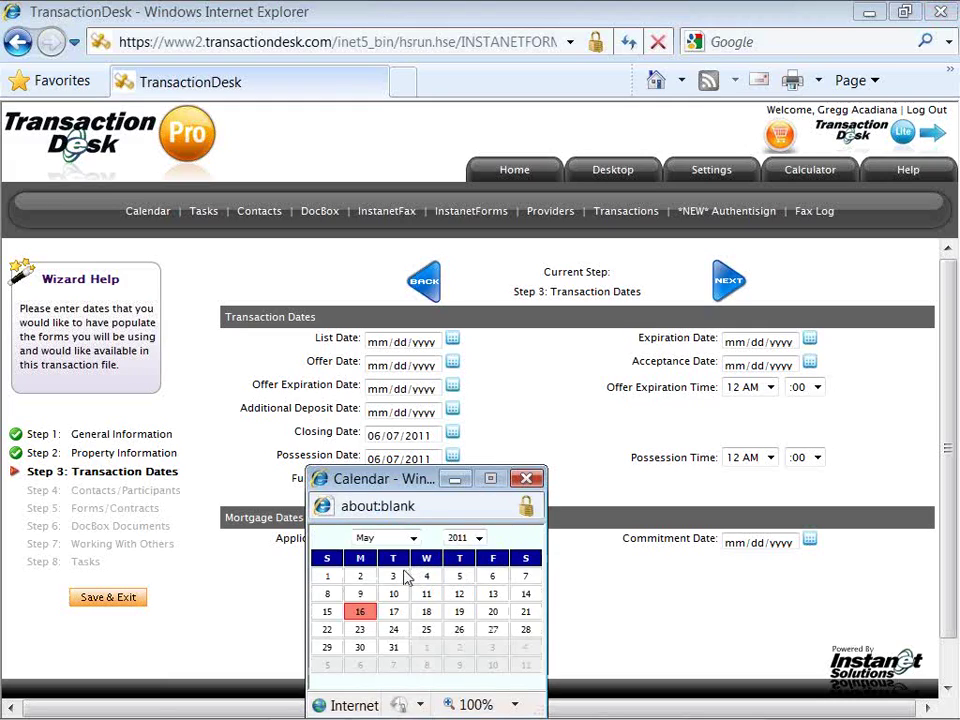
click(491, 594)
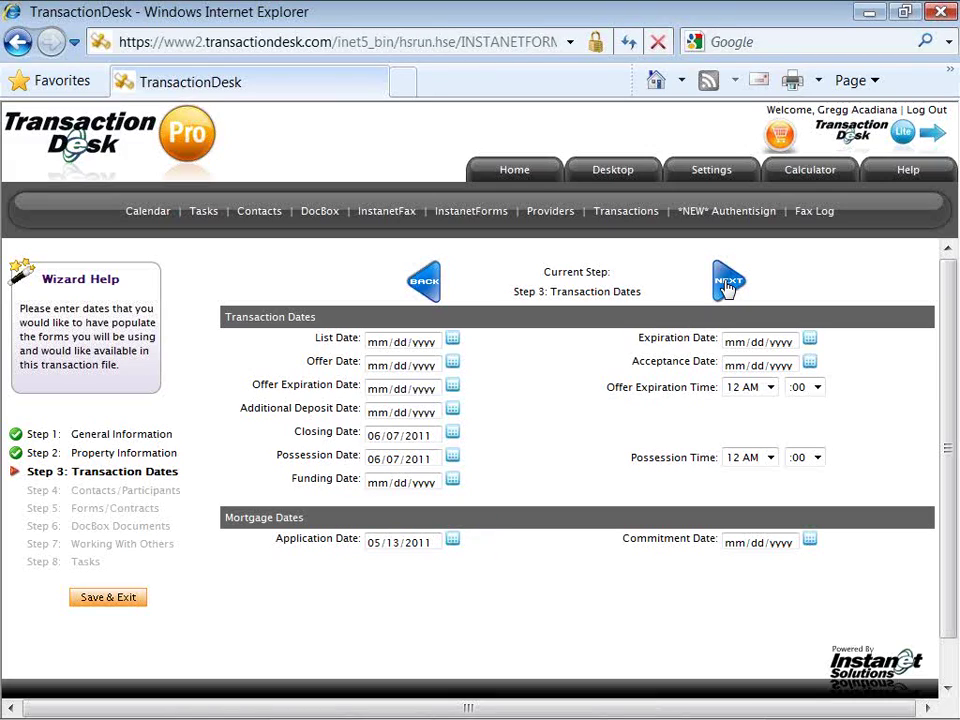
- Advance to Contacts/Participants, keeping 'Add New Transaction Contact' selected in the action dropdown
click(728, 284)
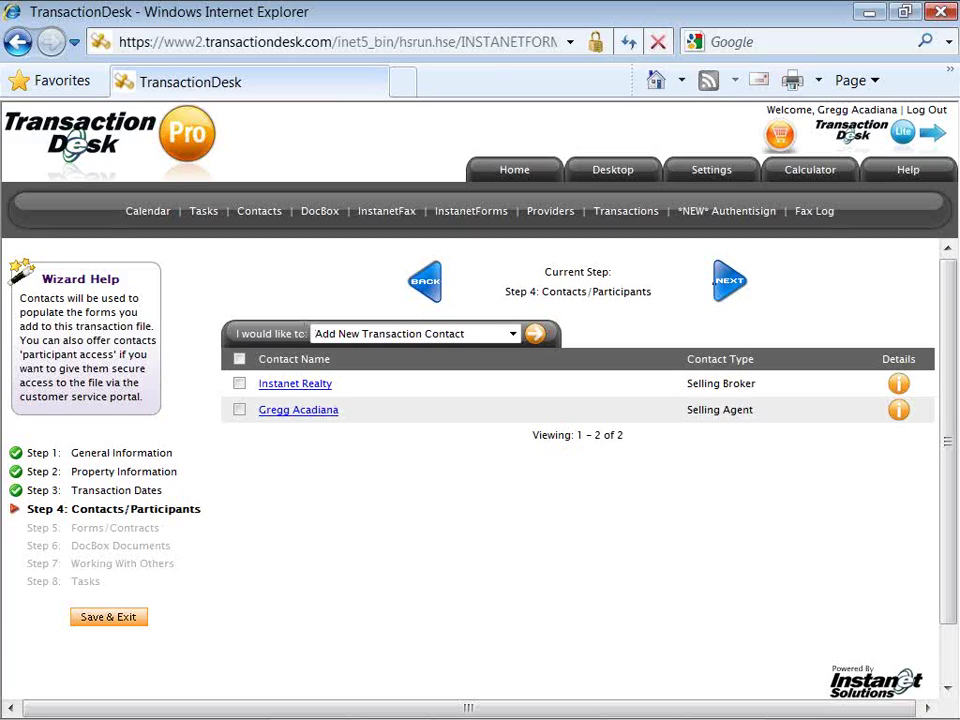
drag(306, 334, 254, 343)
click(511, 340)
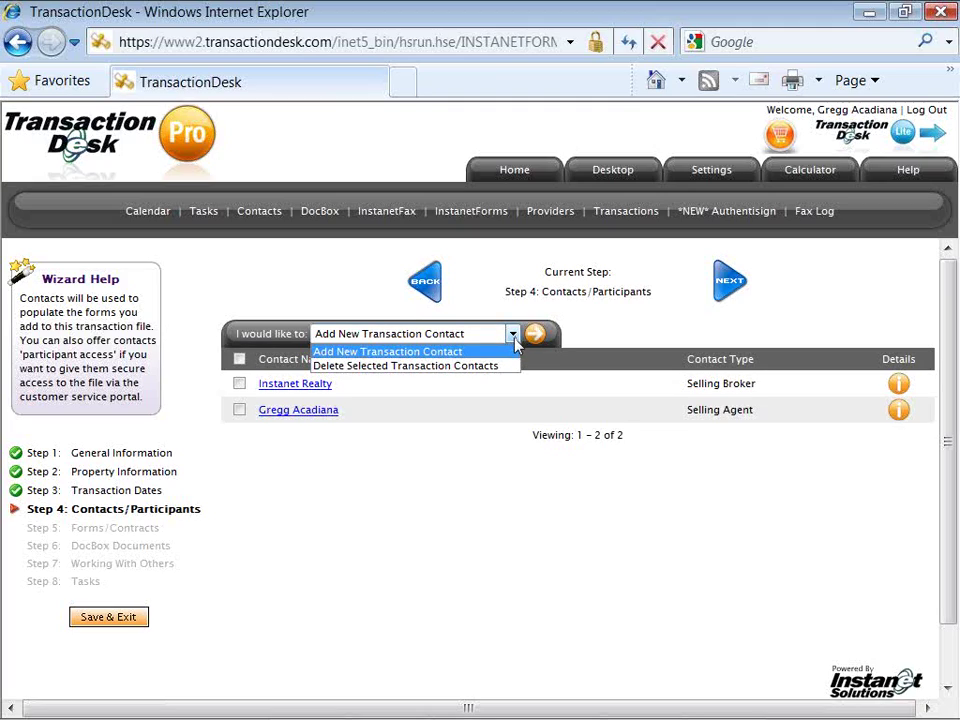
click(528, 360)
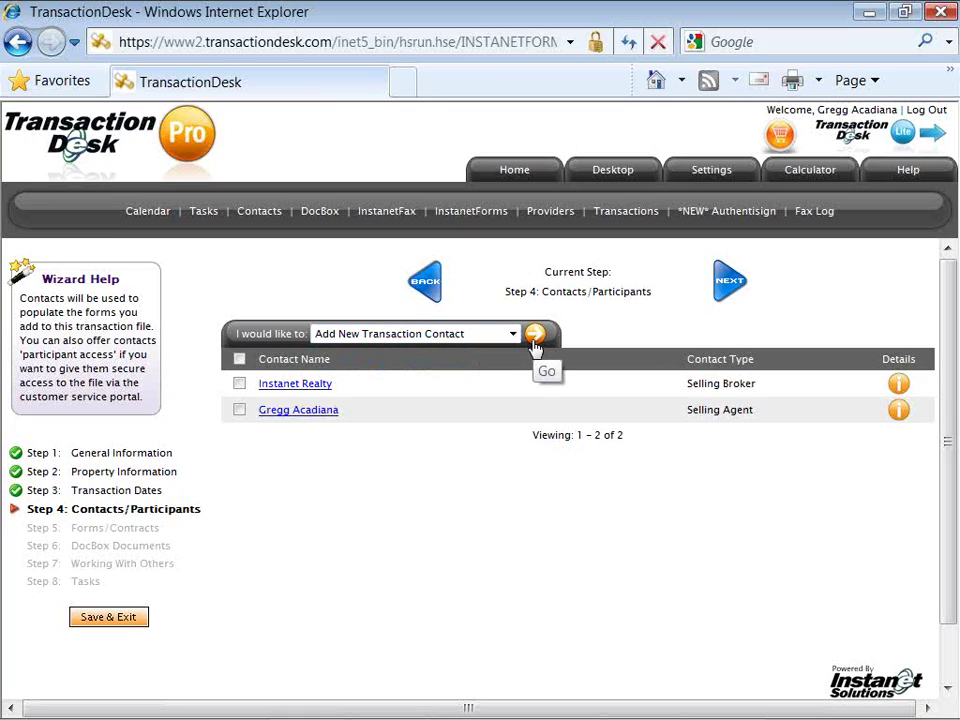
- Start a new transaction contact and choose Buyer as its contact type
click(535, 336)
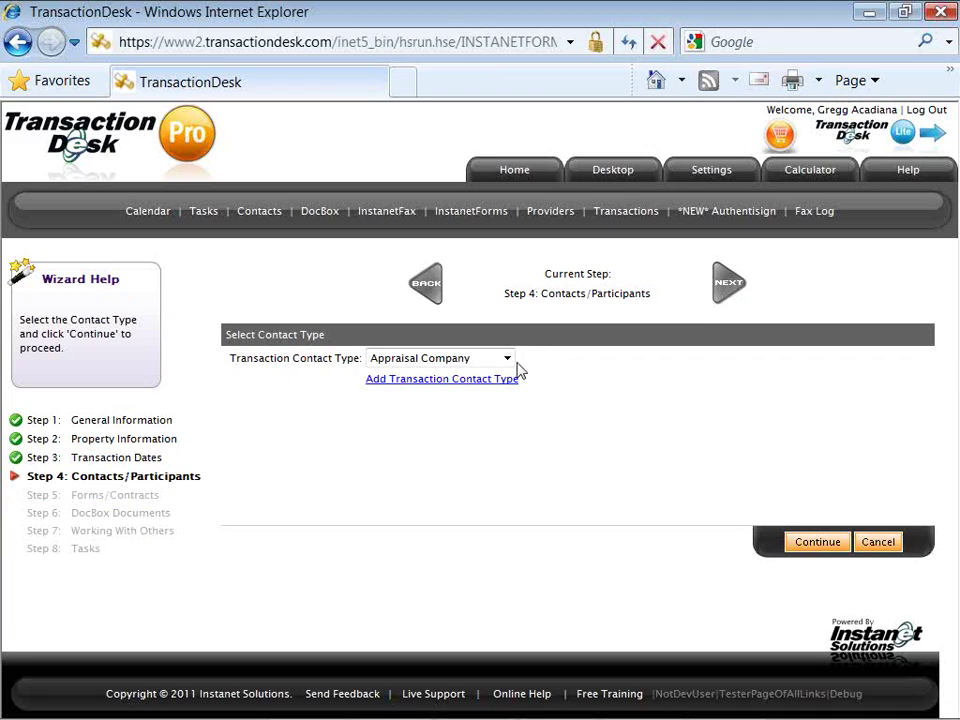
click(507, 360)
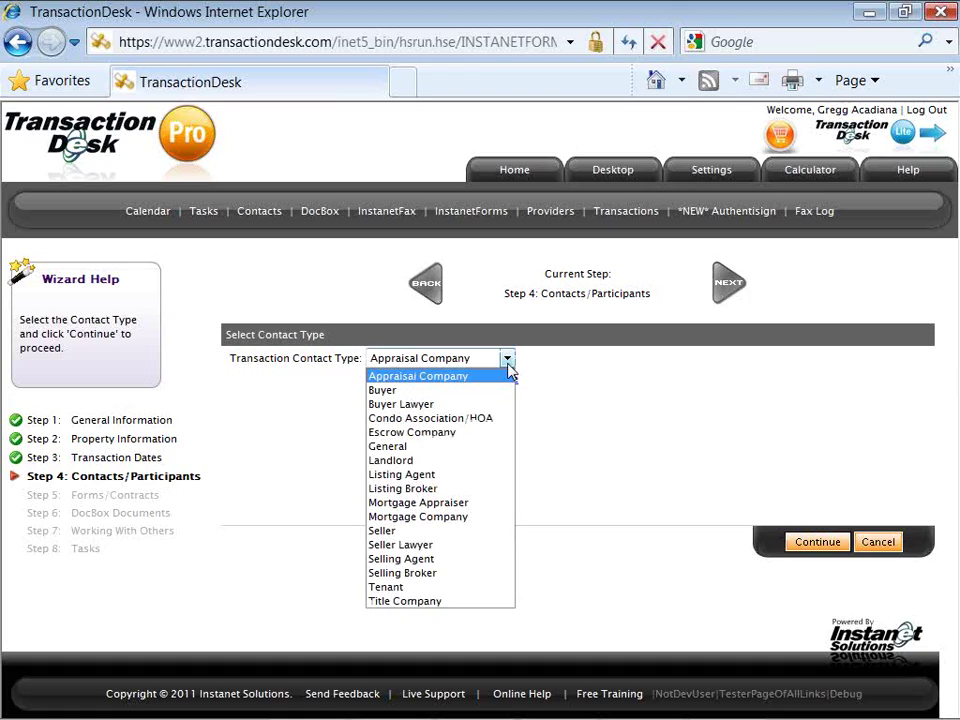
click(503, 391)
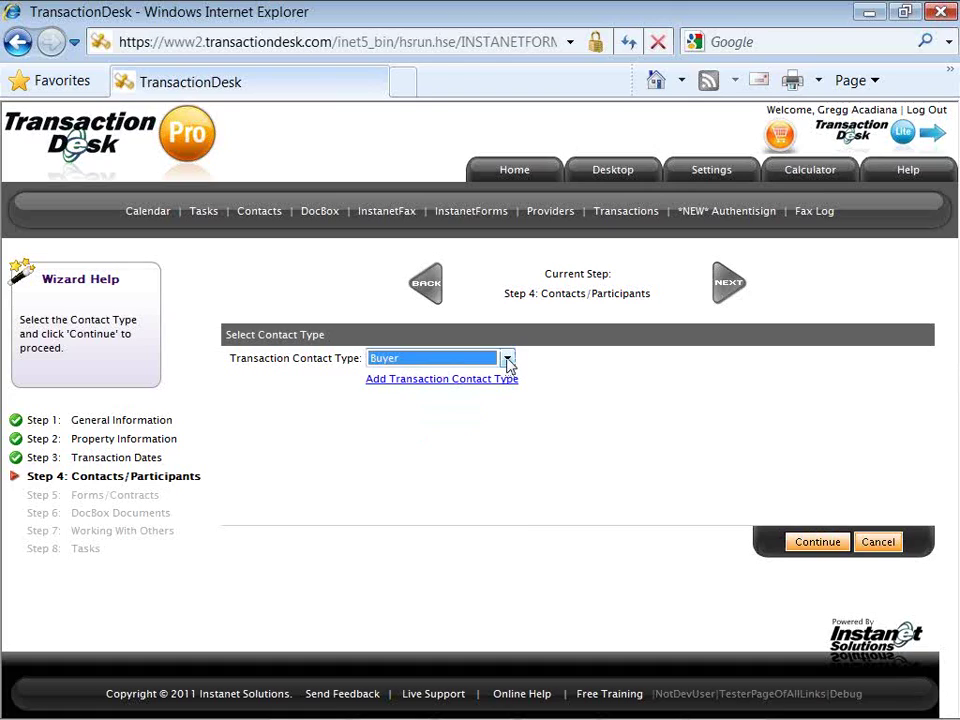
click(507, 360)
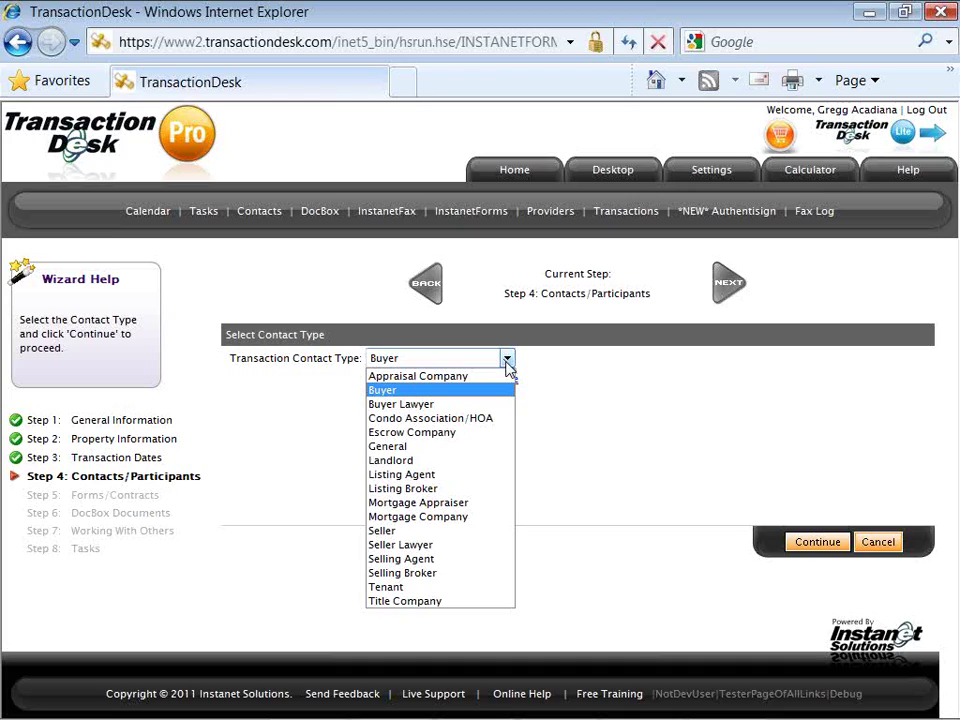
click(511, 367)
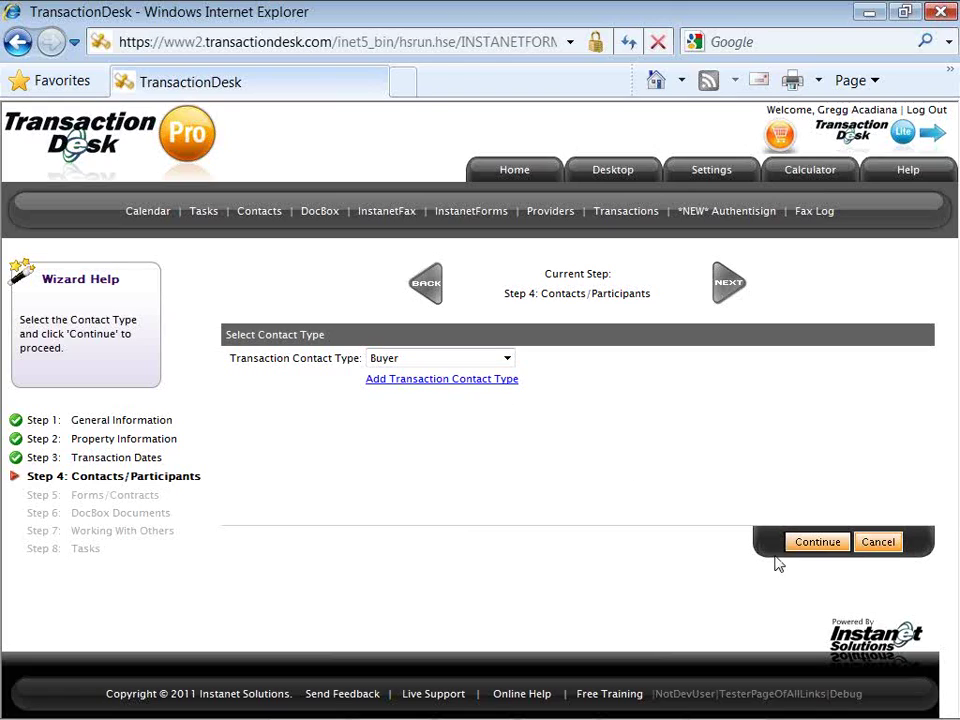
- Continue to the Buyer Contact form and enter the buyer's first and last name
click(806, 548)
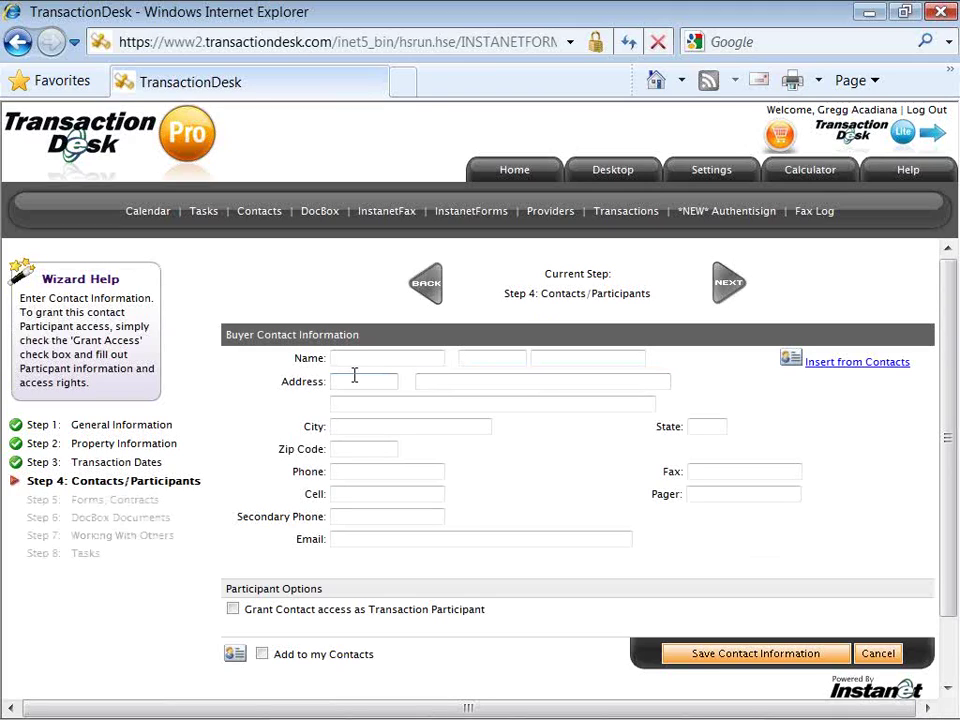
key(Tab)
key(Tab)
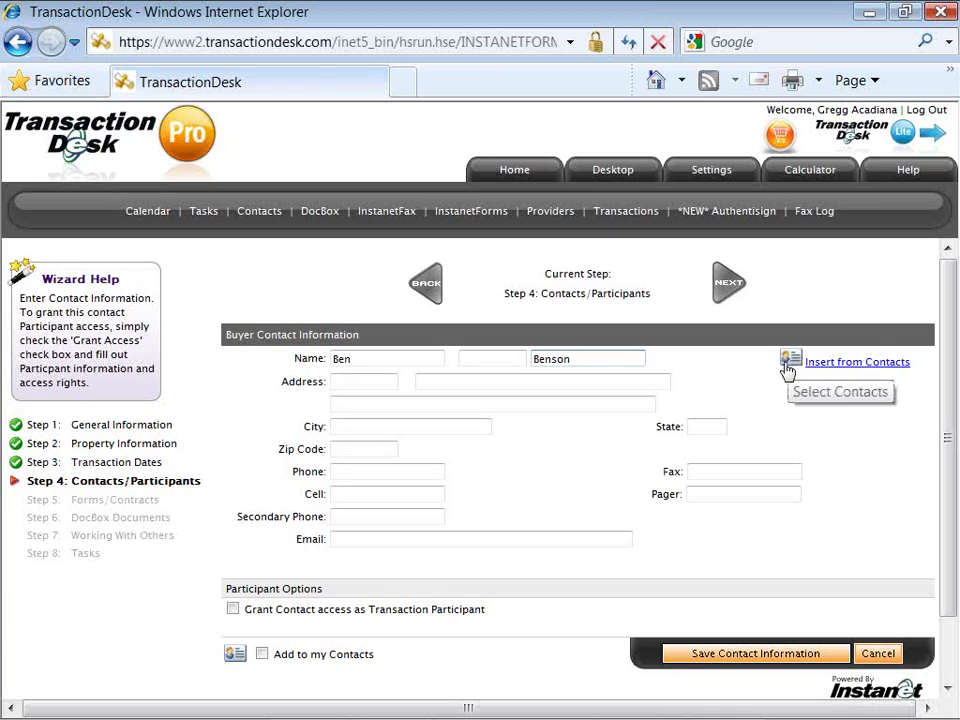
- Fill in the buyer's cell number and e-mail address from the autocomplete suggestions
click(362, 495)
click(362, 495)
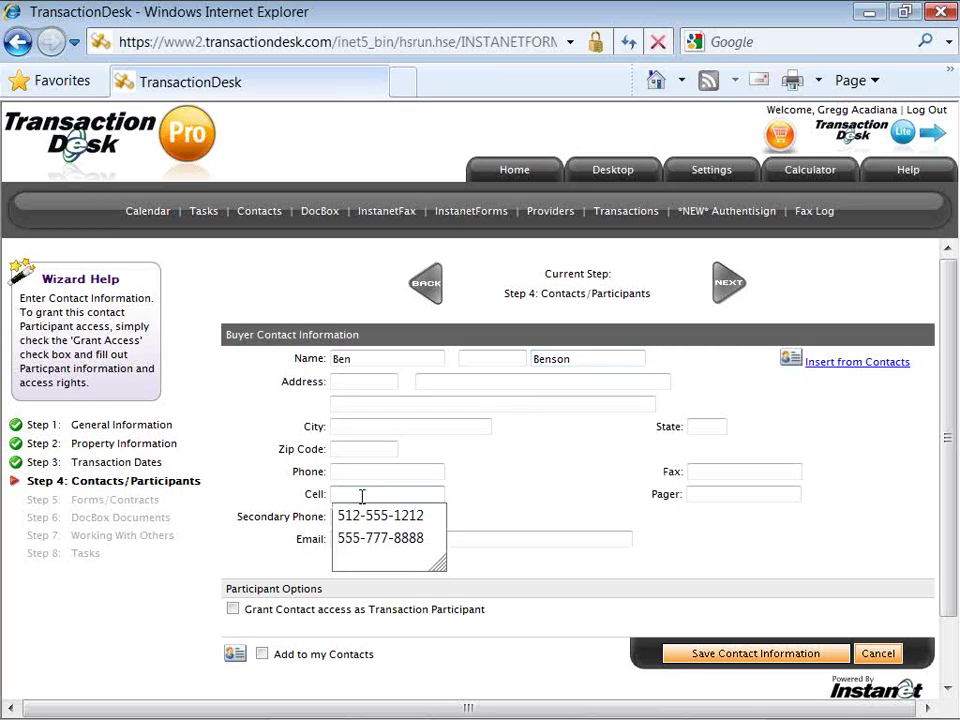
key(Return)
key(Tab)
key(Tab)
text(a)
key(Down)
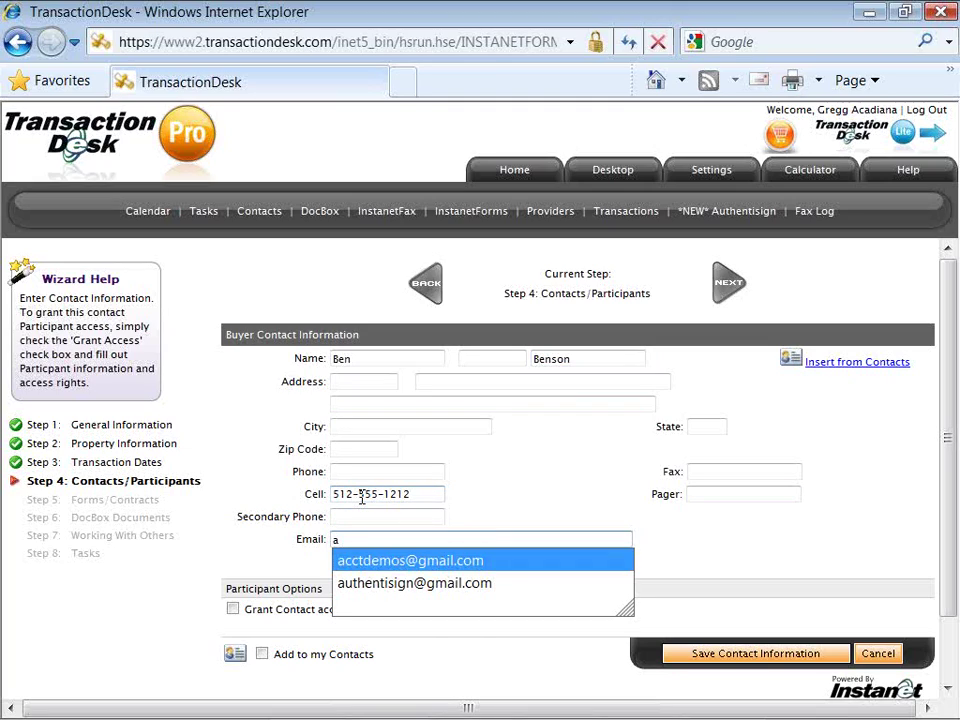
key(Return)
key(Tab)
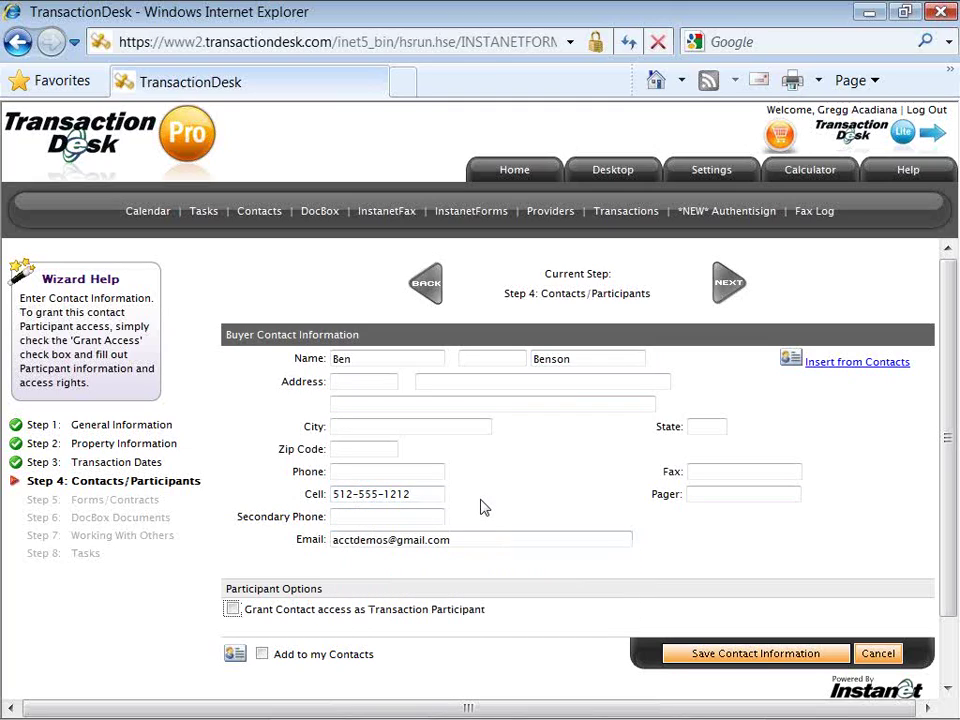
drag(947, 530, 949, 565)
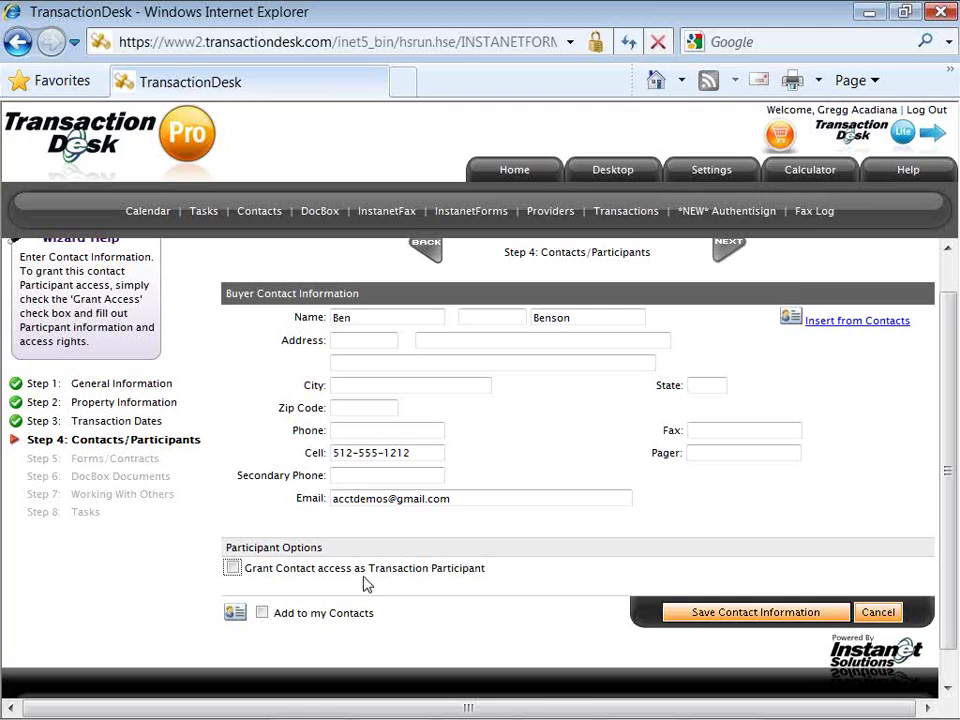
- Save the buyer to the transaction and to my contacts, then advance to Forms/Contracts
click(262, 613)
drag(276, 612, 395, 620)
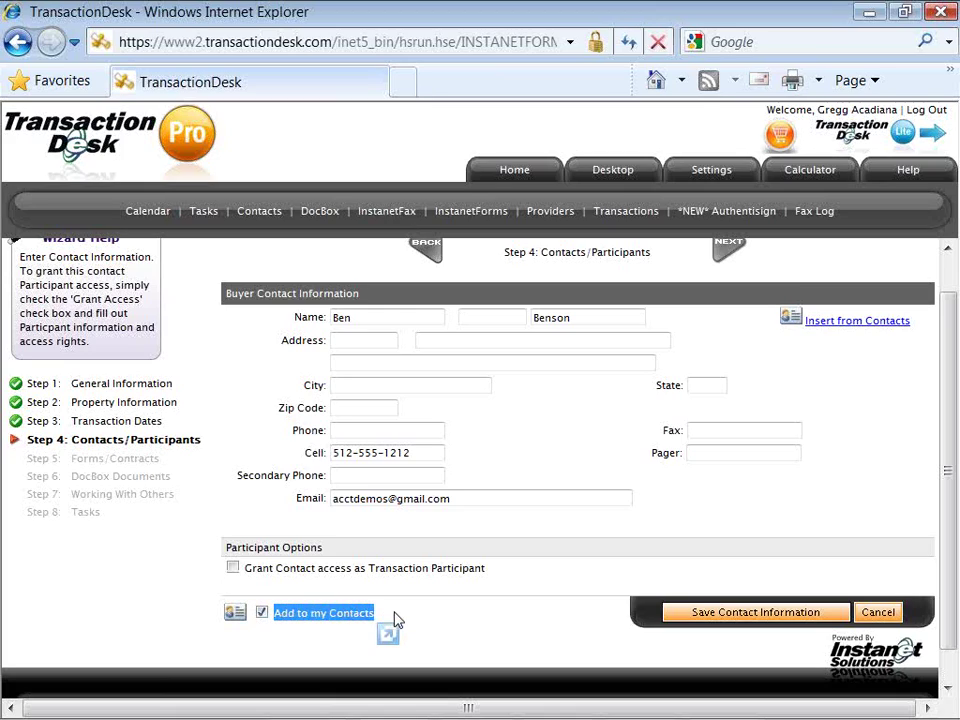
click(395, 620)
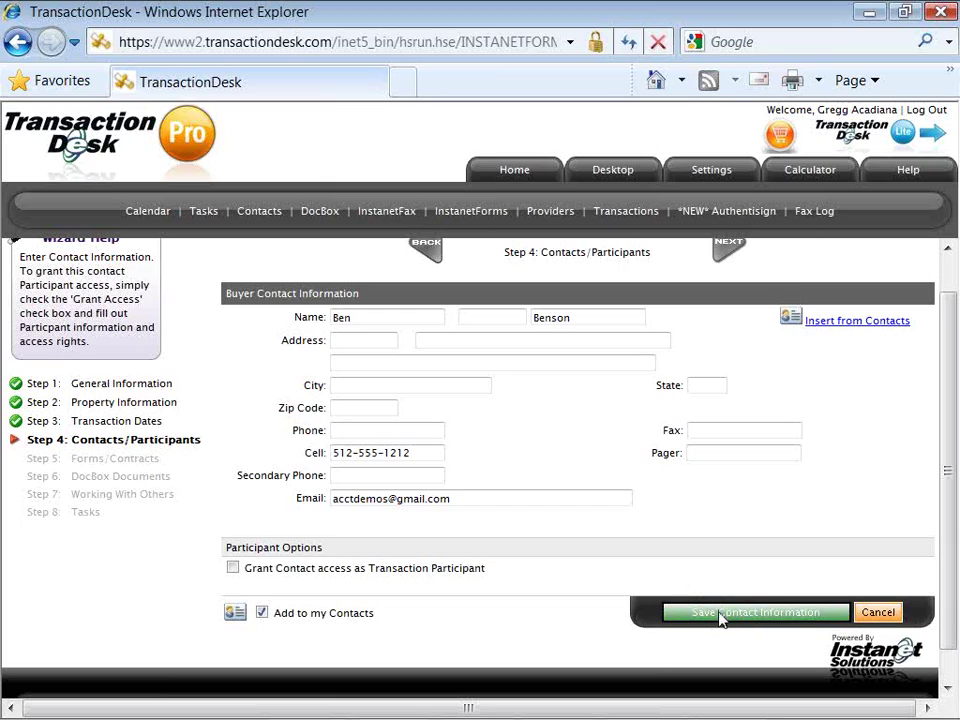
click(720, 616)
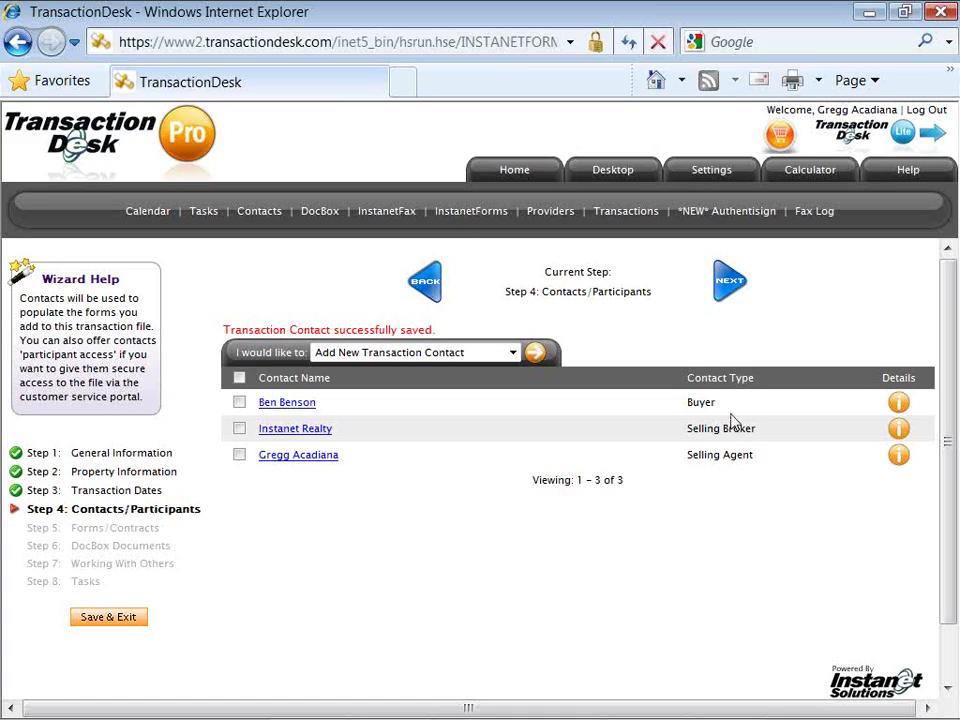
click(727, 290)
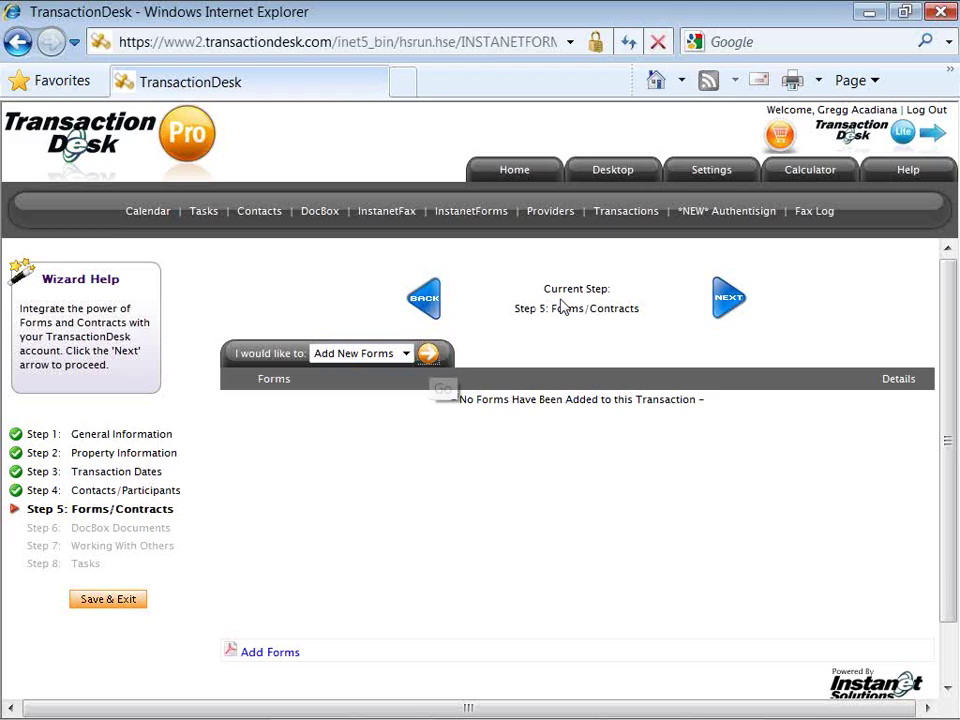
- Bring up the Import Forms/Contracts list for this transaction
click(674, 209)
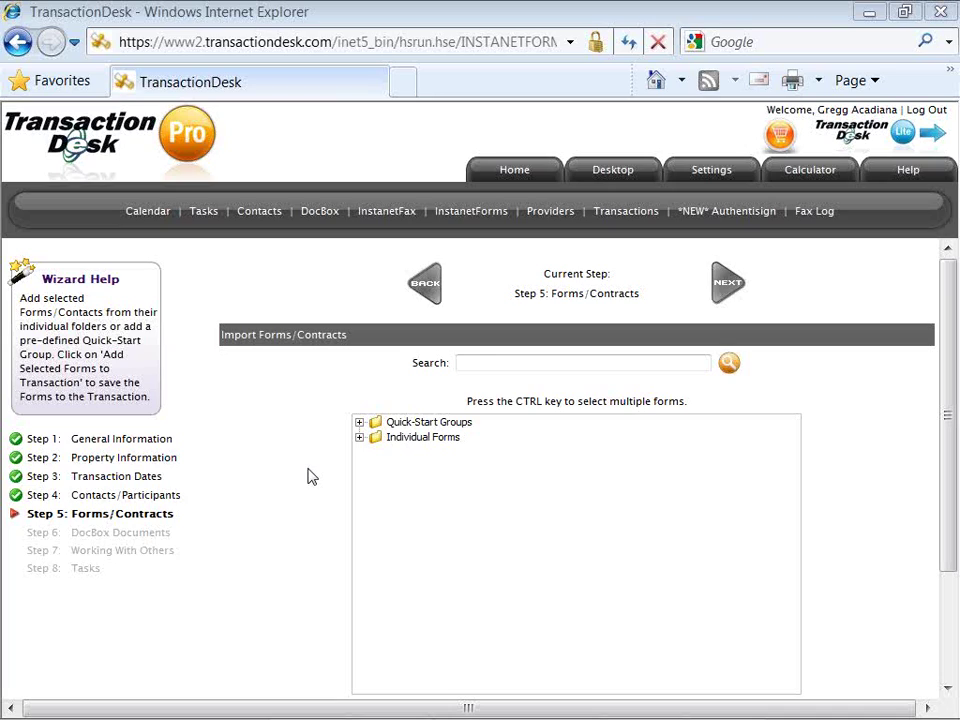
- Under Individual Forms > Agency Forms, select the Customer Information Form
click(359, 422)
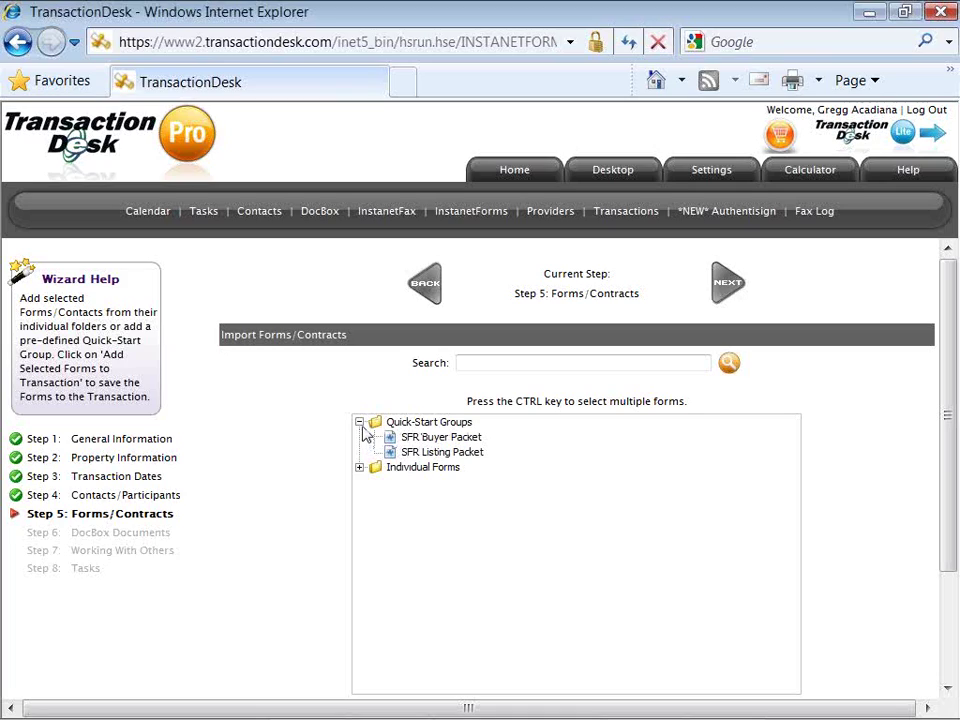
click(359, 422)
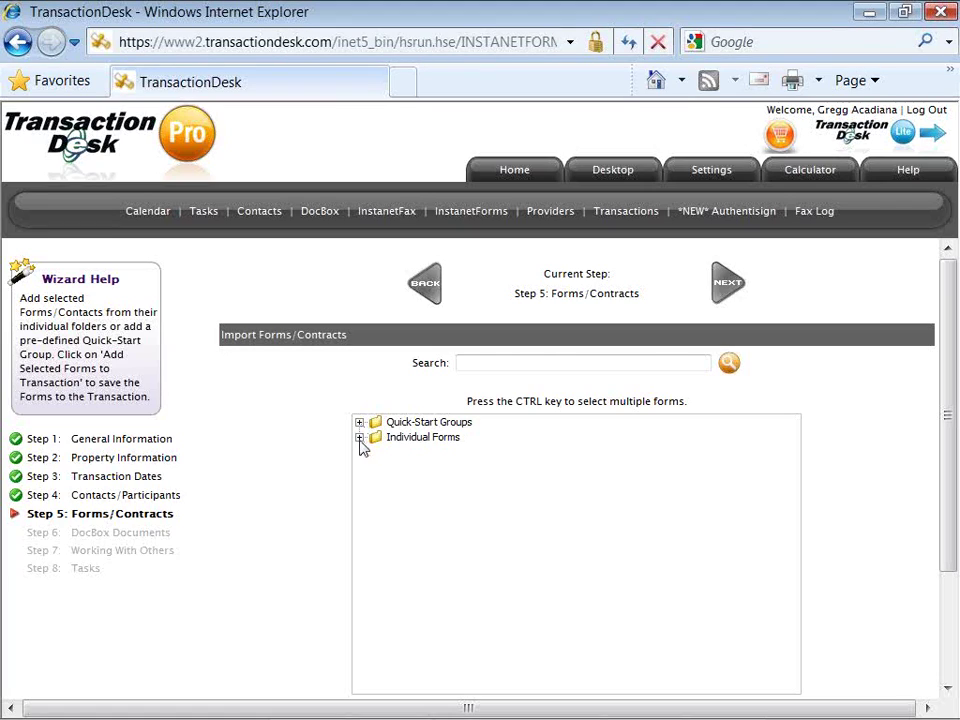
click(359, 438)
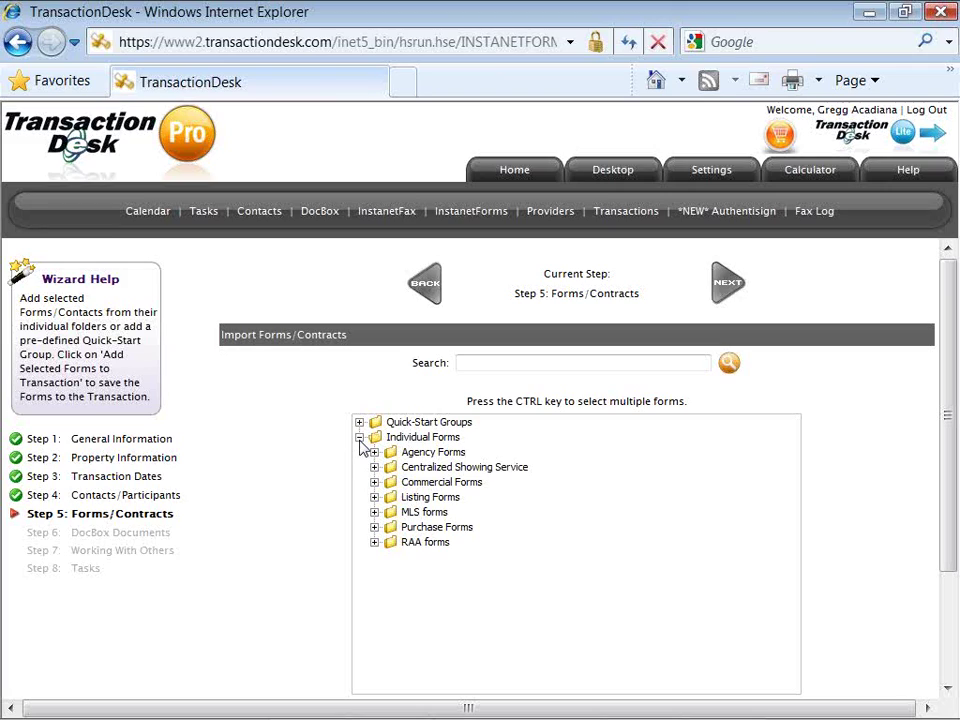
click(374, 452)
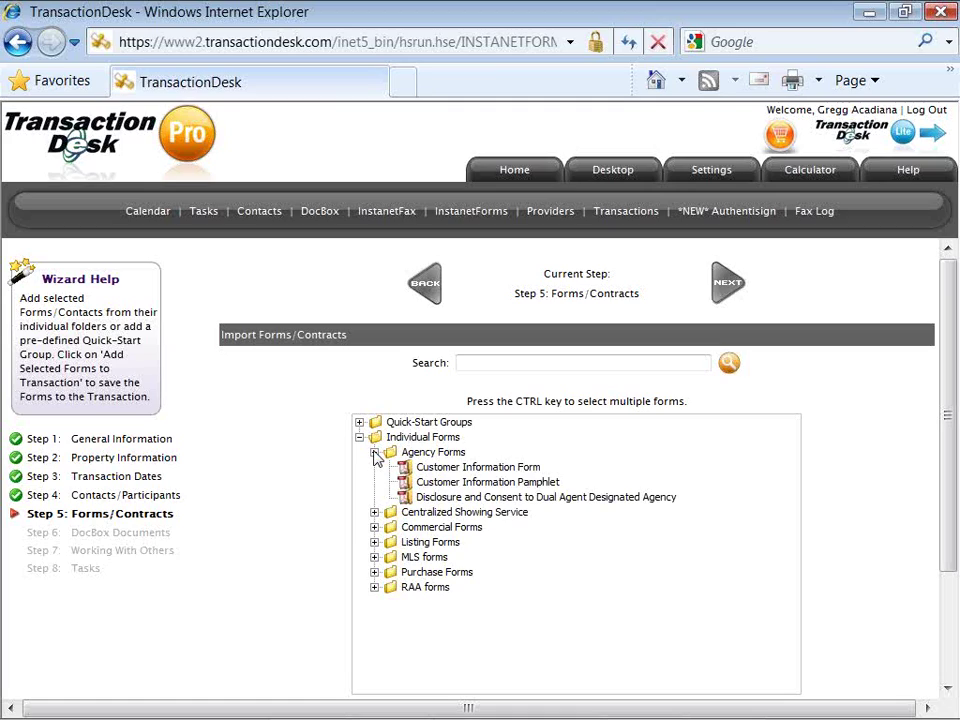
click(428, 469)
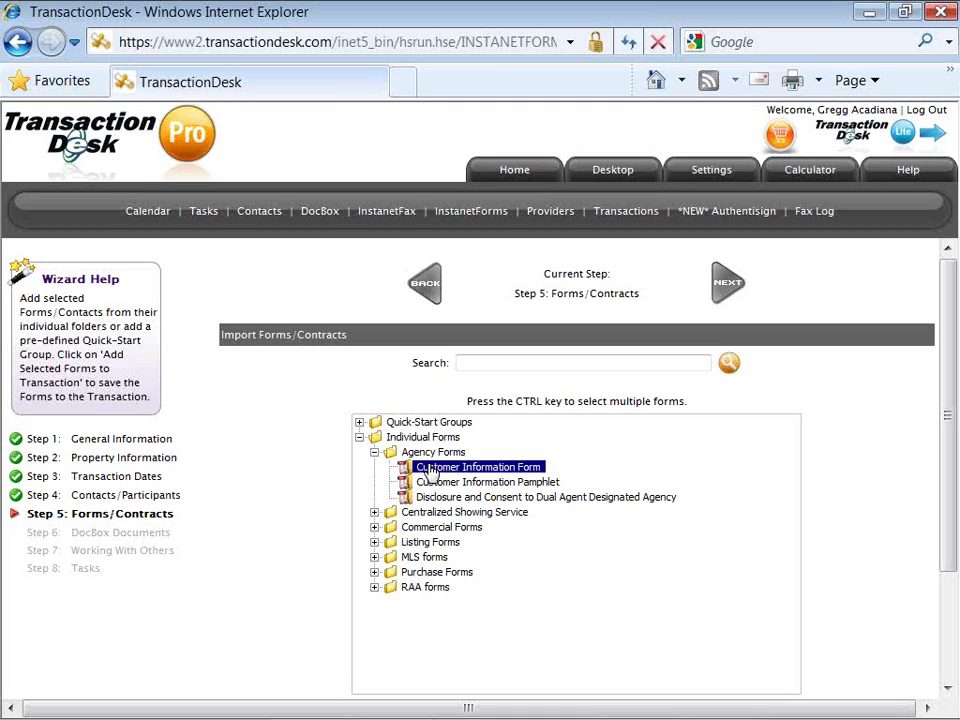
- Also select Agent Profile Form and Agreement to Buy and Sell, and import all three forms
click(375, 513)
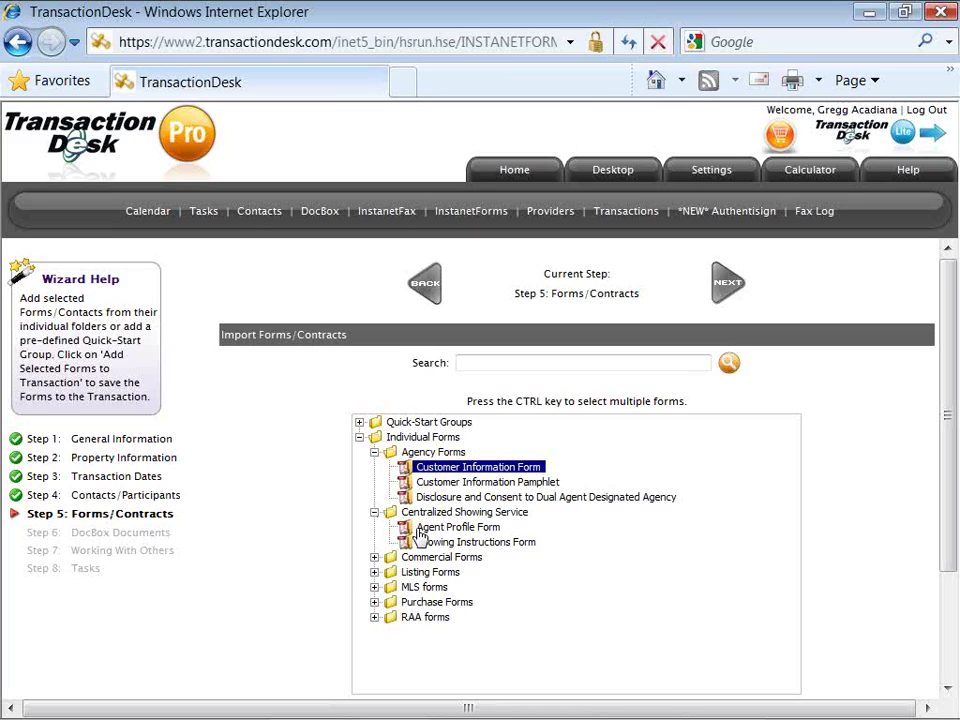
ctrl+click(421, 535)
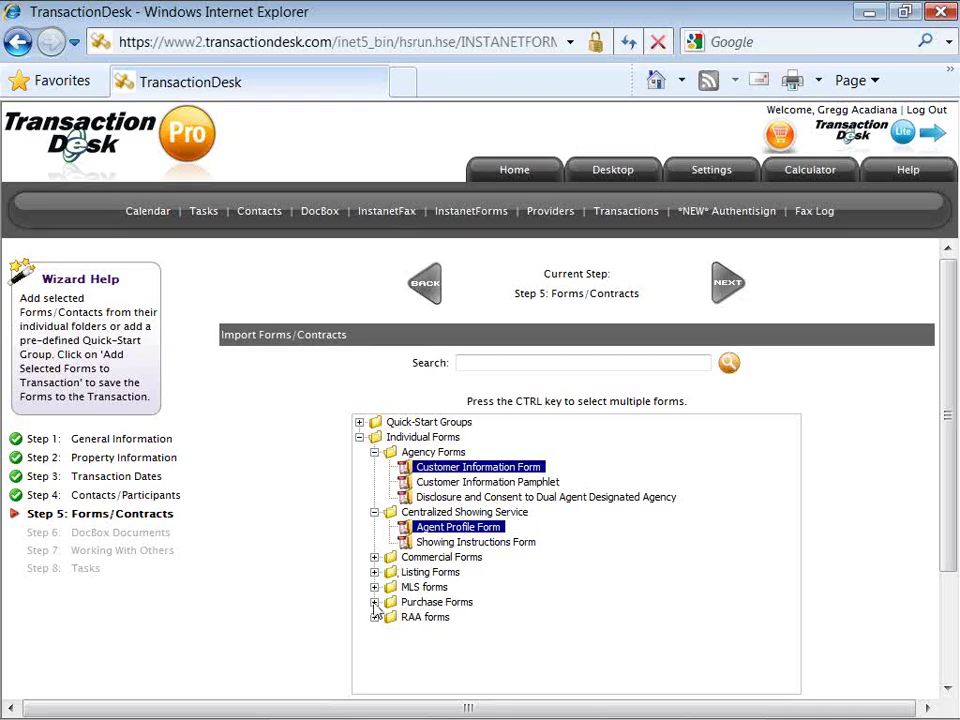
click(375, 603)
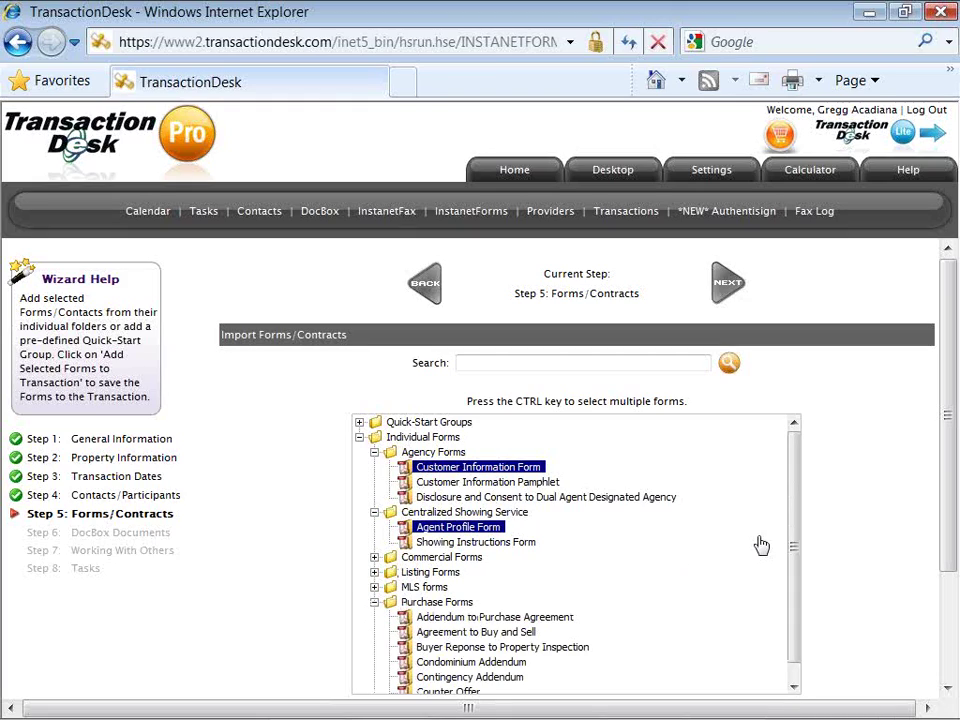
drag(797, 546, 795, 562)
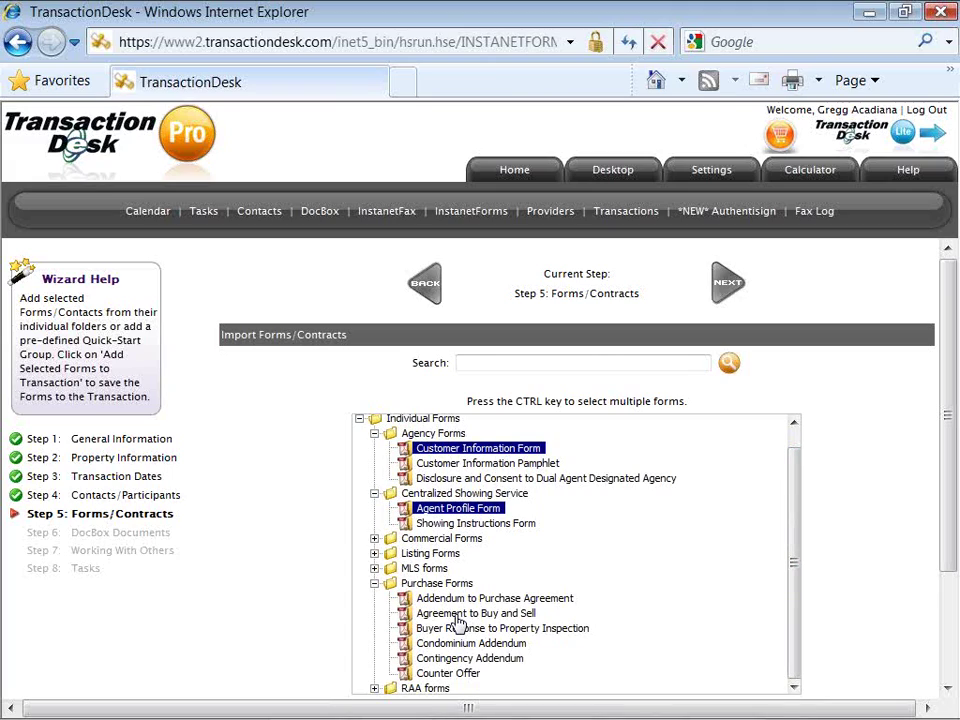
ctrl+click(458, 614)
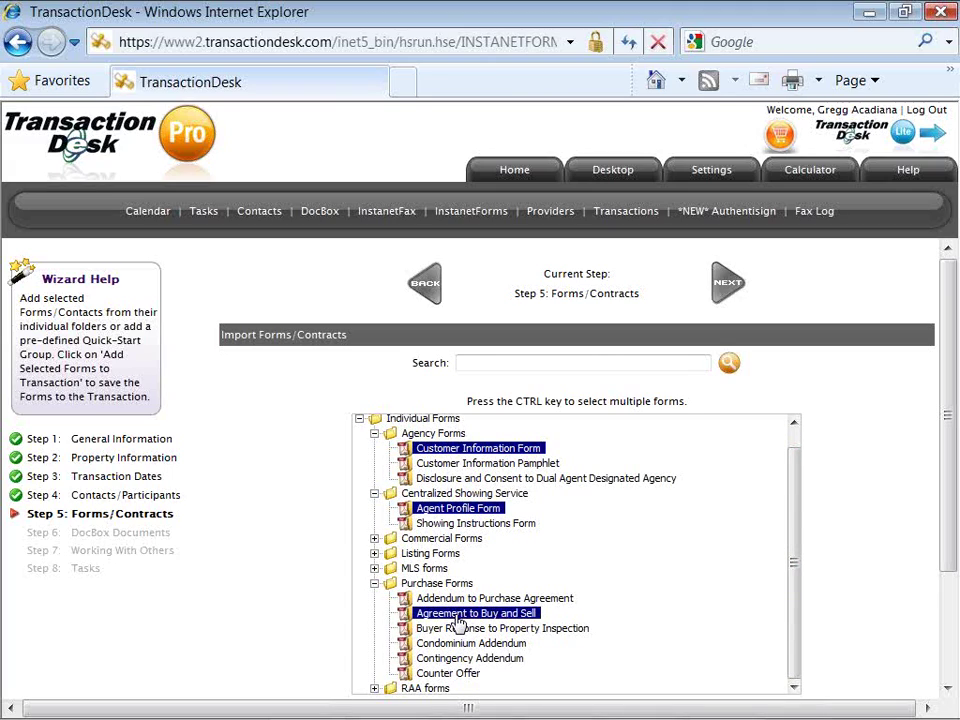
drag(950, 545, 945, 619)
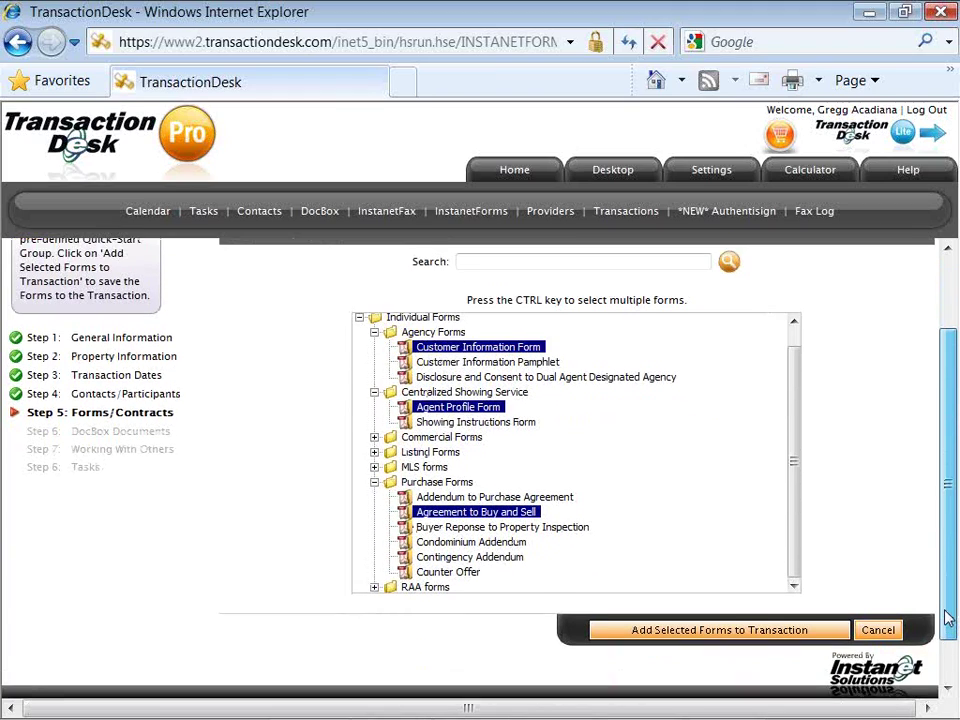
click(766, 616)
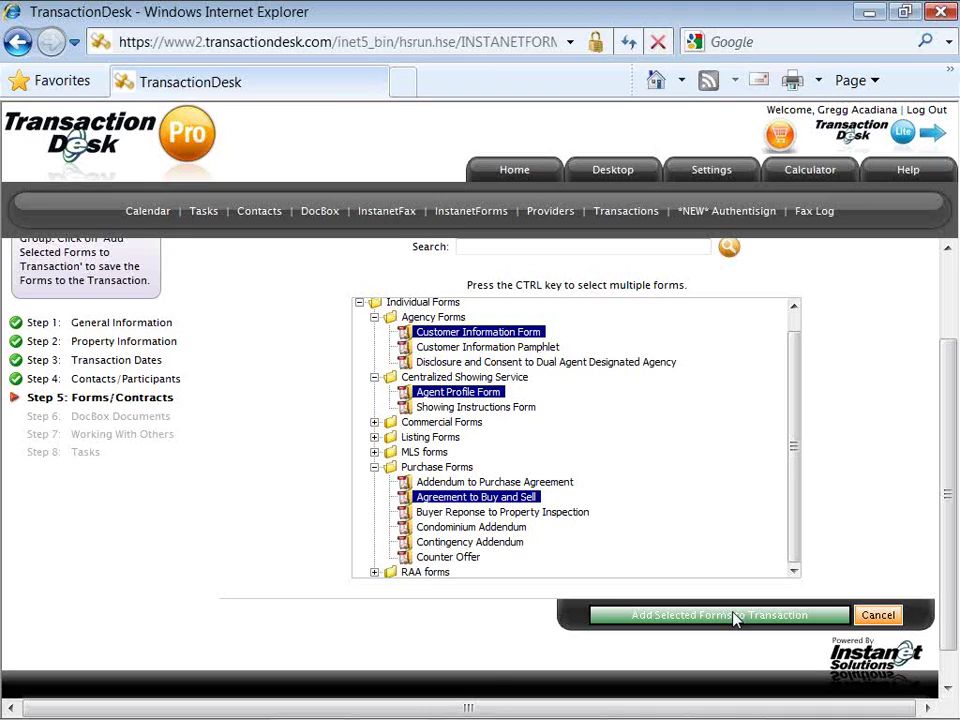
click(735, 619)
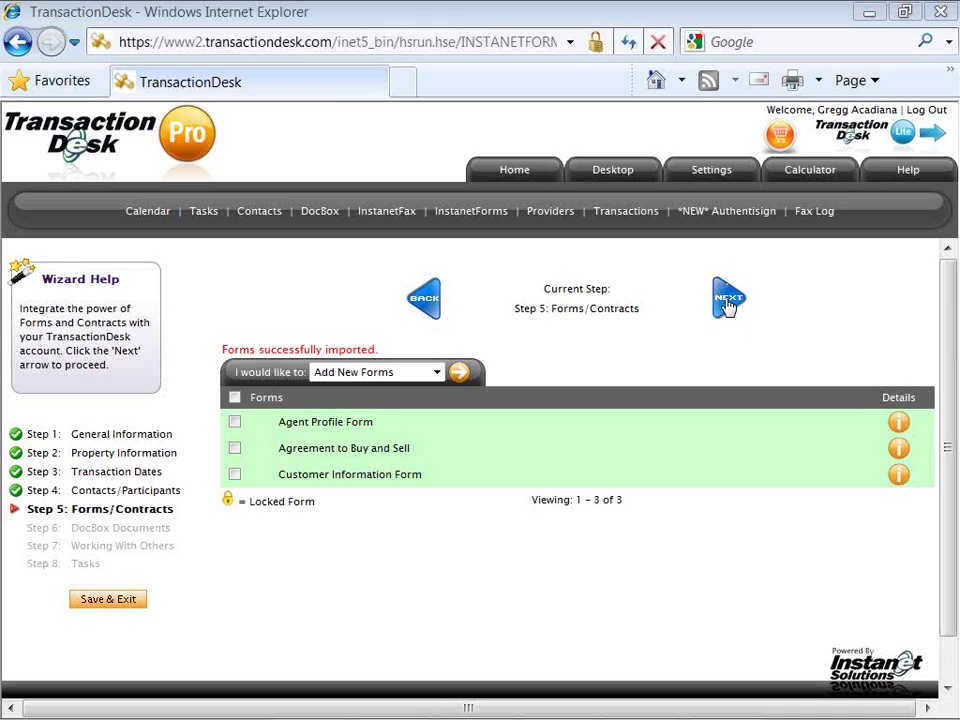
- Move past Forms/Contracts to Step 6, DocBox Documents
click(728, 300)
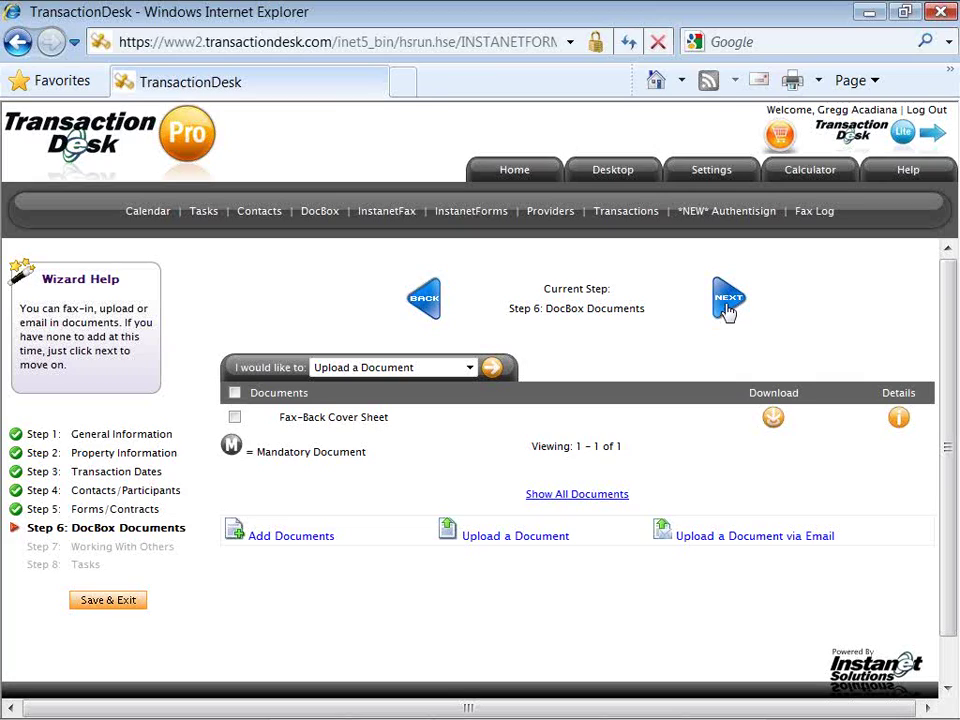
- Run the Upload a Document action and open the Choose File to Upload dialog
click(494, 372)
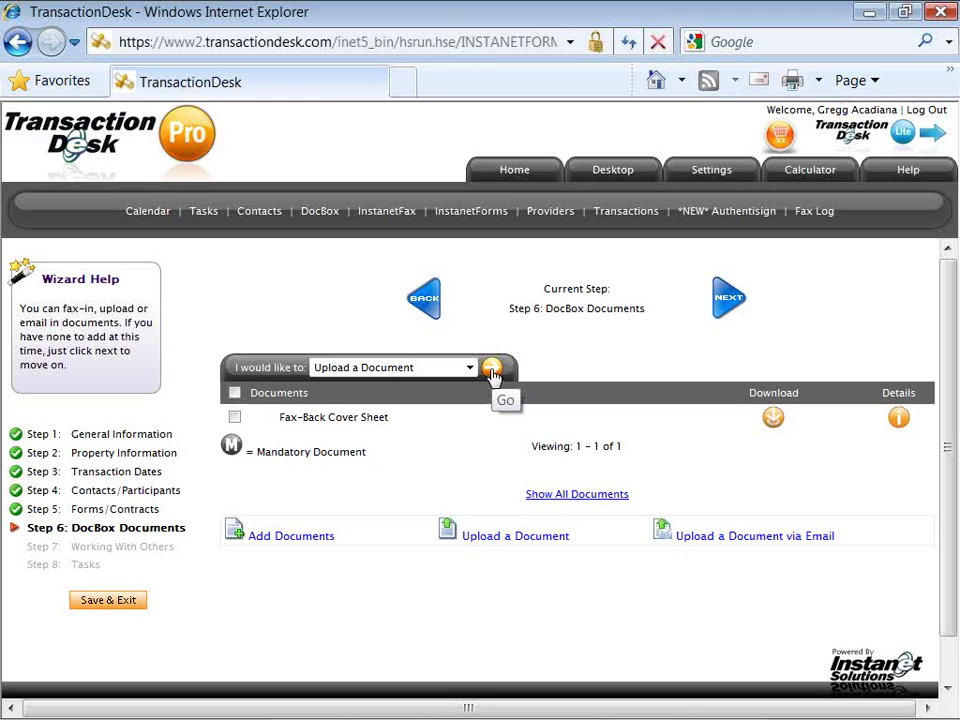
click(494, 372)
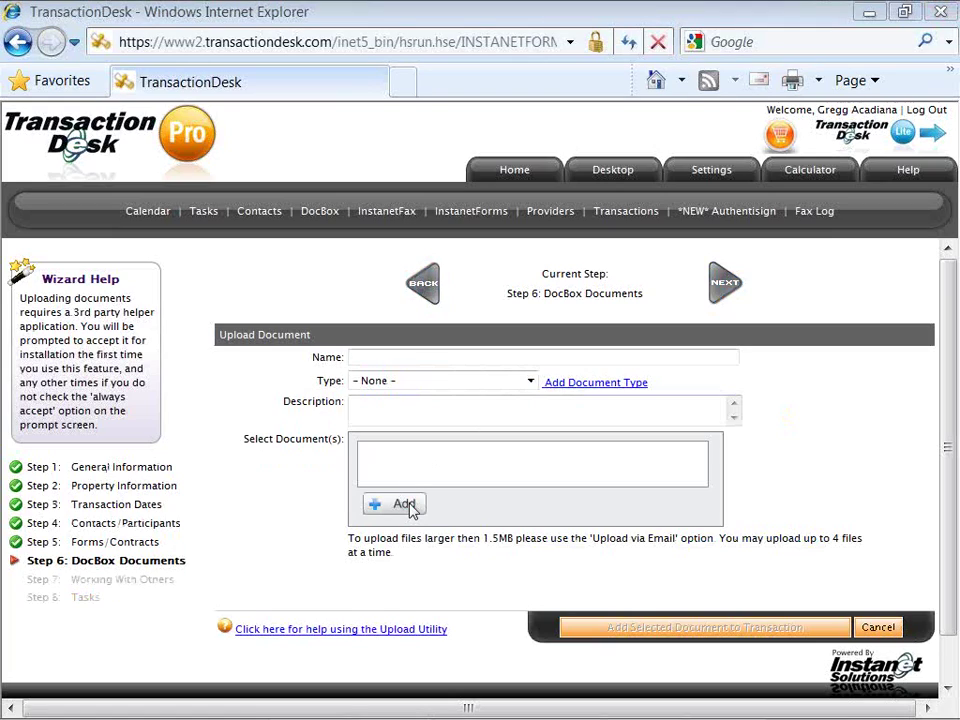
click(405, 505)
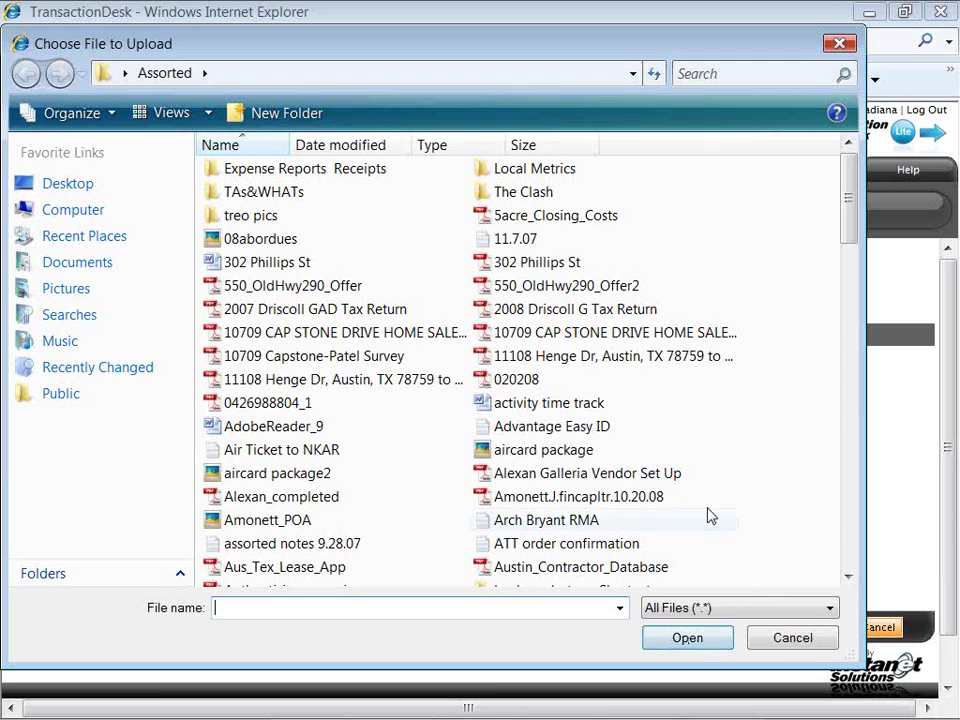
- Pick 'Pre-Qual_Buyer ready approval certificate' from the desktop Hickory Street property's buyer subfolder
click(70, 184)
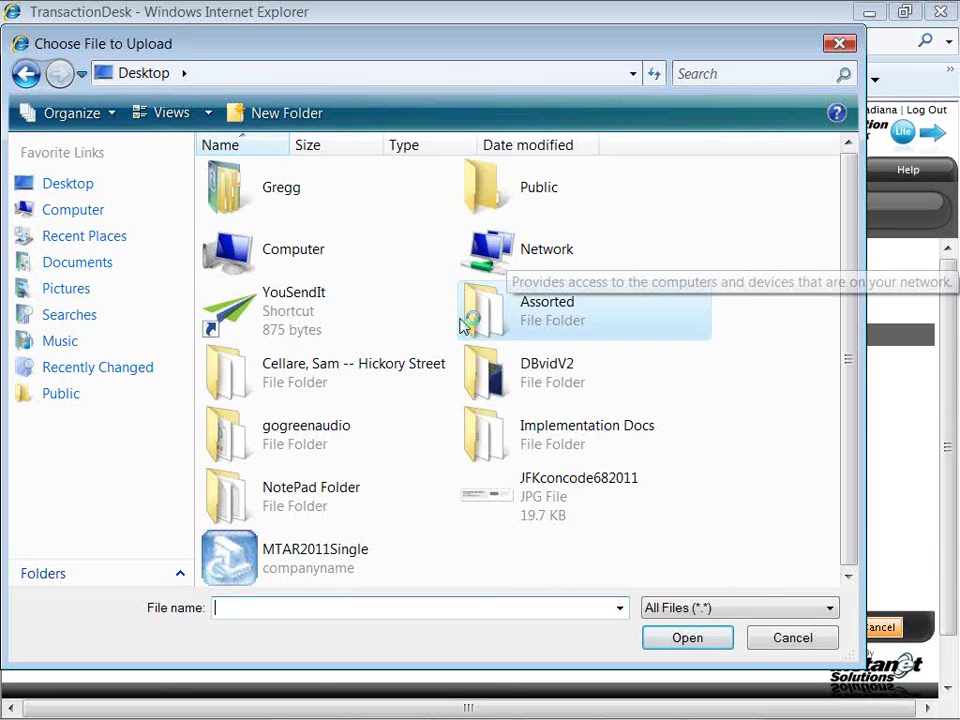
double_click(390, 378)
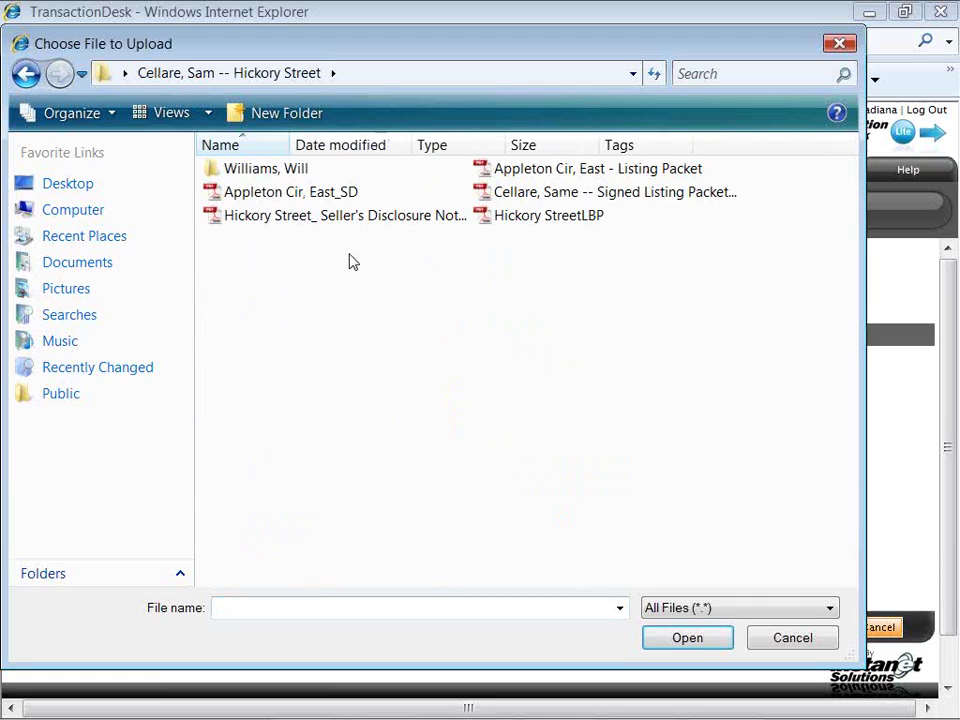
double_click(297, 172)
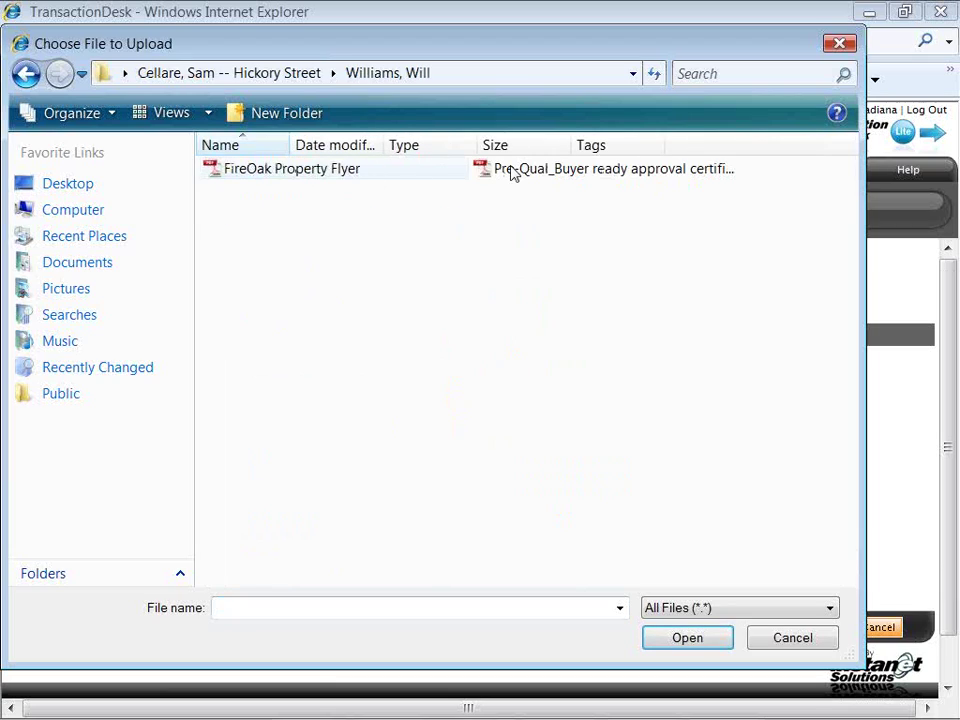
click(545, 172)
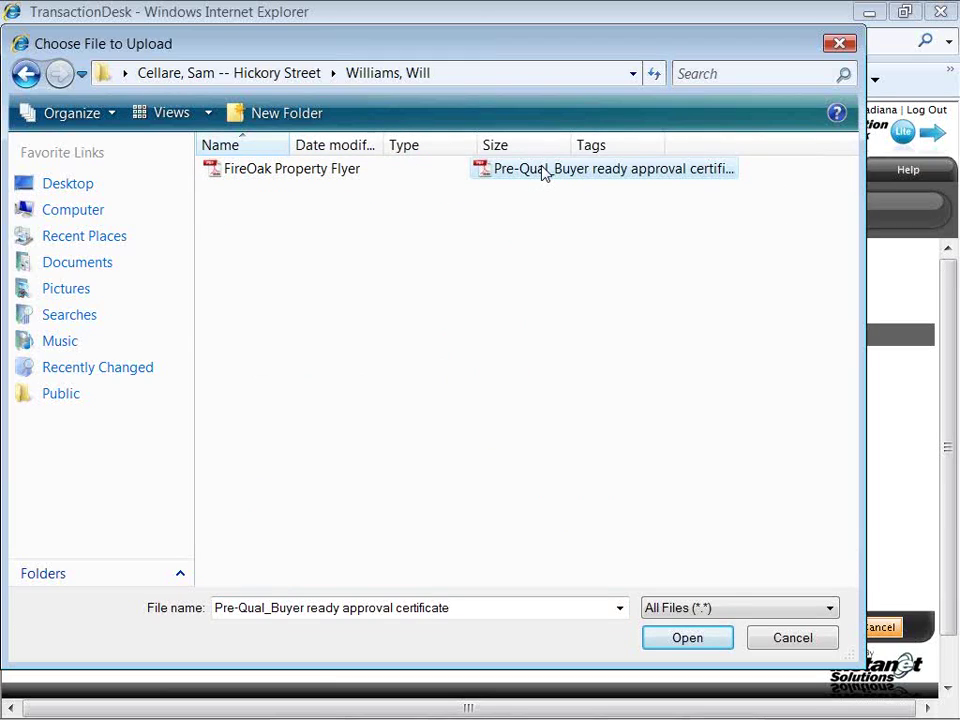
double_click(545, 172)
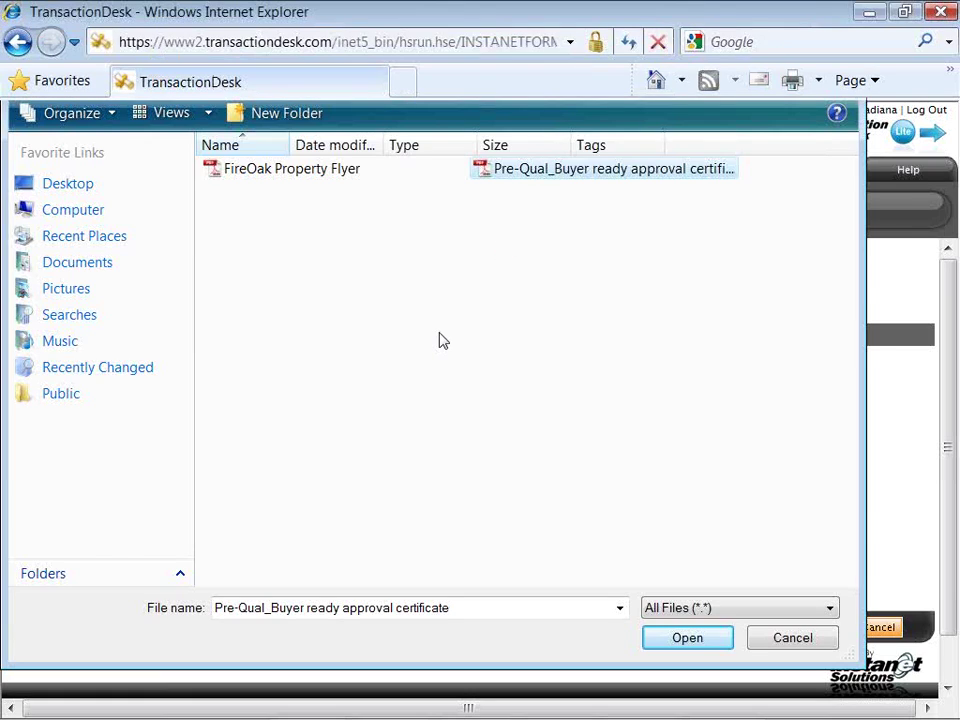
key(Return)
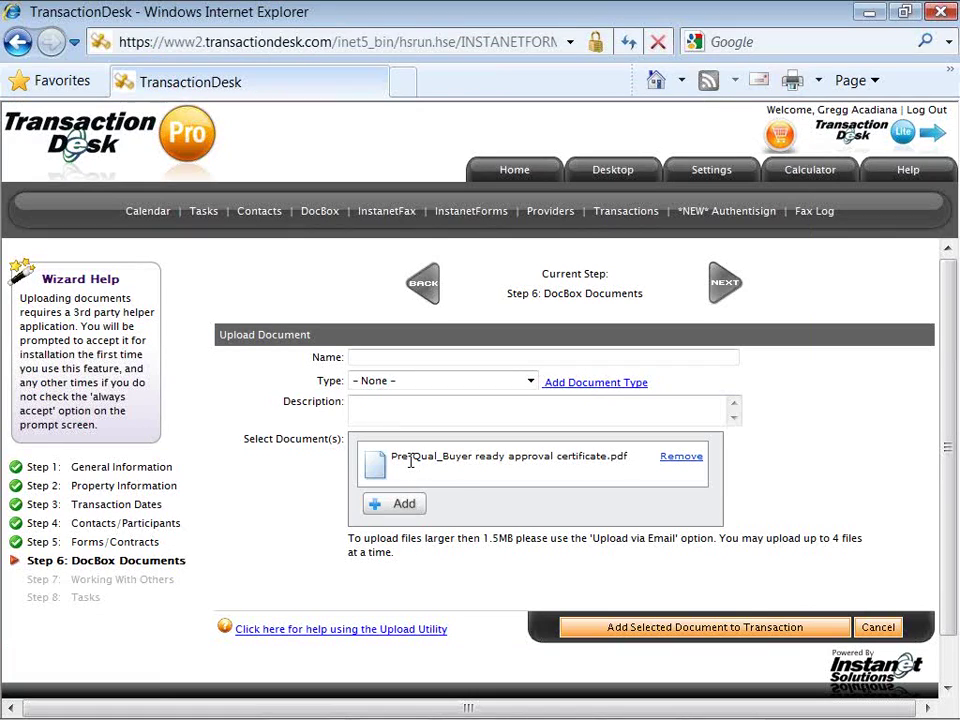
- Add the certificate to the transaction and go back to the Document Manager list
click(640, 630)
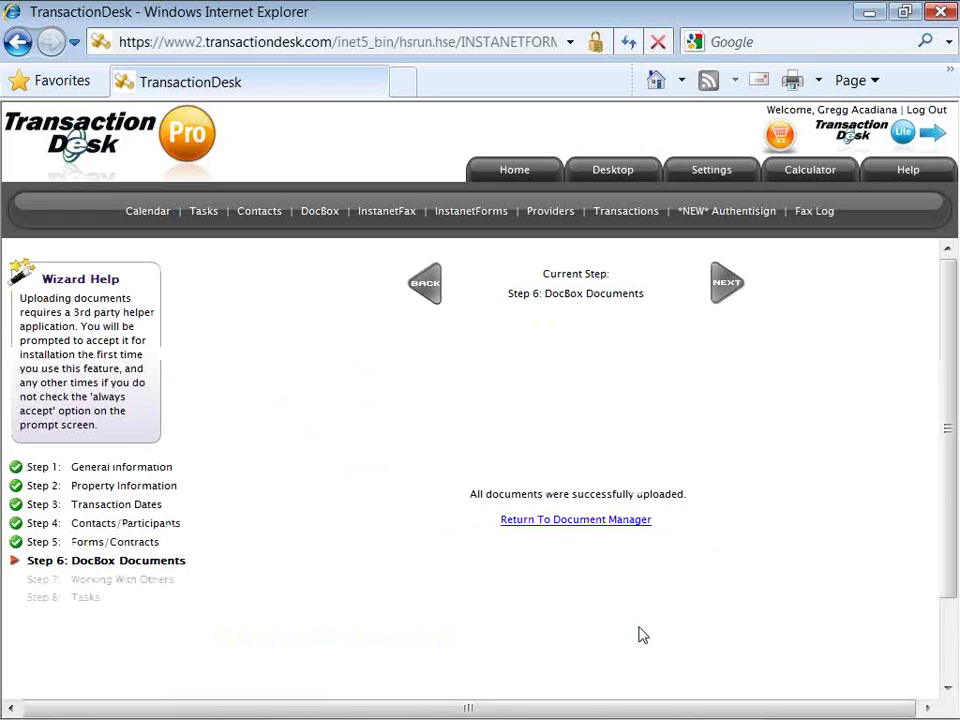
click(582, 524)
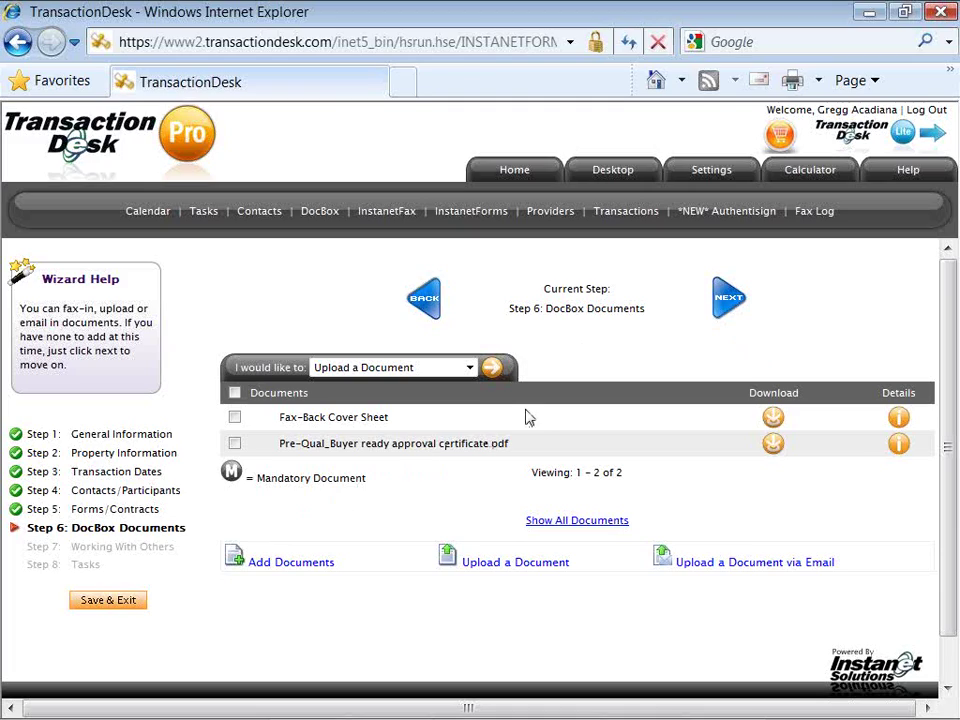
- Advance from Step 6 through Step 7 Working With Others to Step 8 Tasks
click(727, 300)
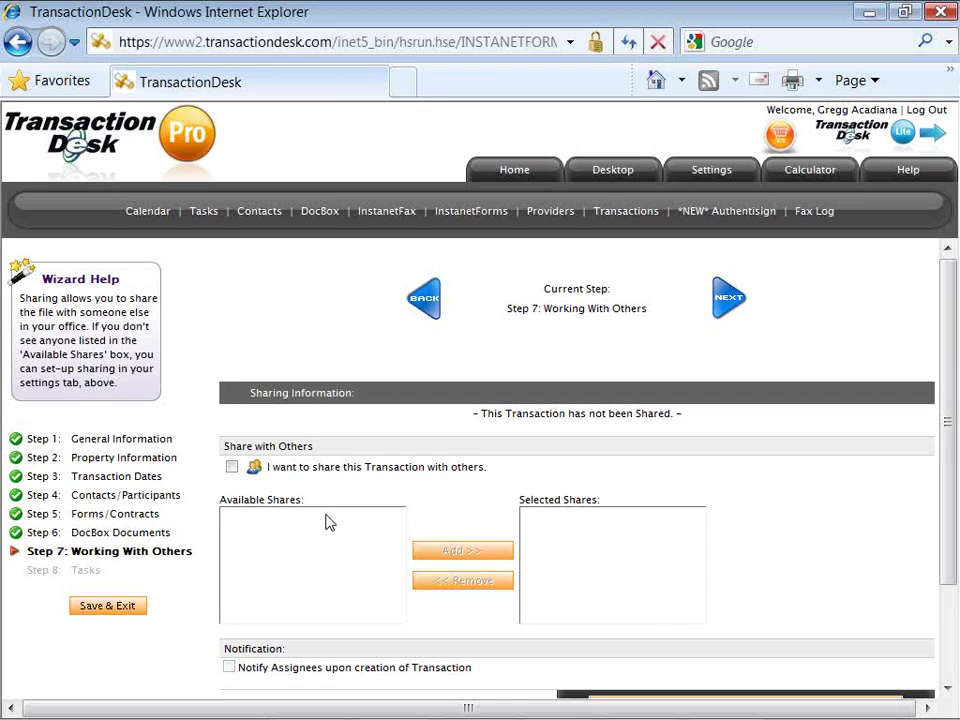
click(721, 305)
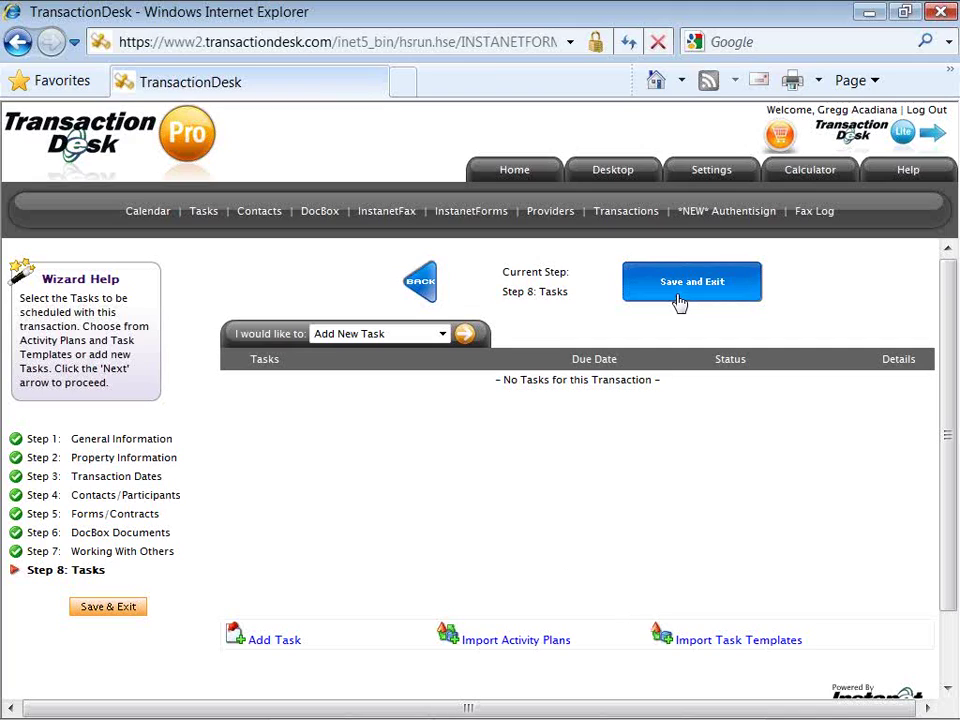
- Save and exit the wizard, then scroll through the transaction overview's documents and forms
click(679, 302)
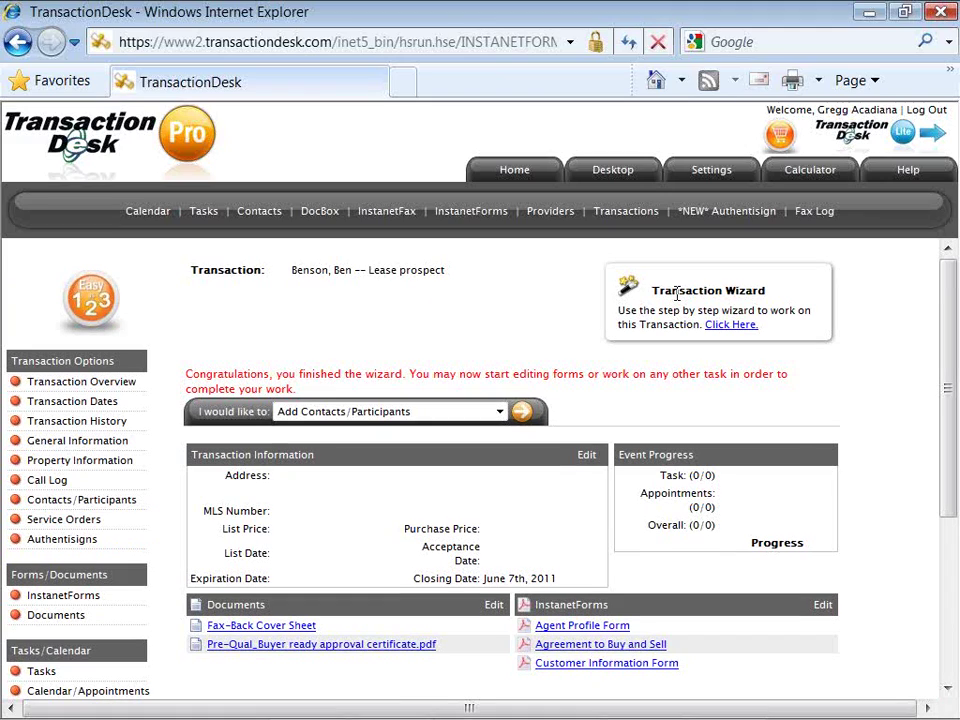
scroll(585, 396, down, 1)
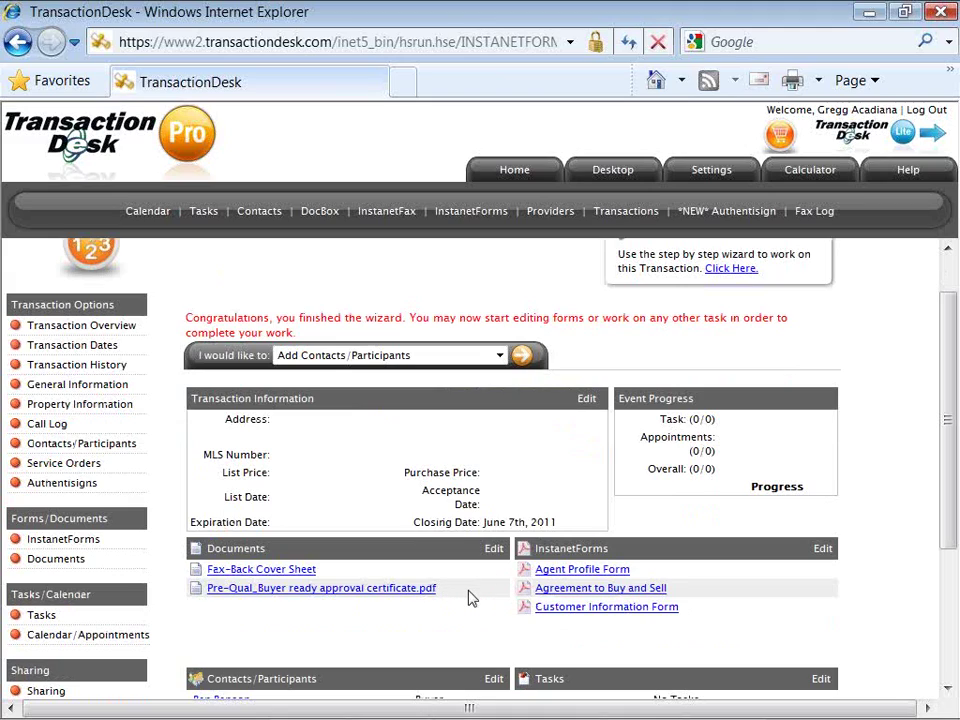
scroll(472, 597, down, 1)
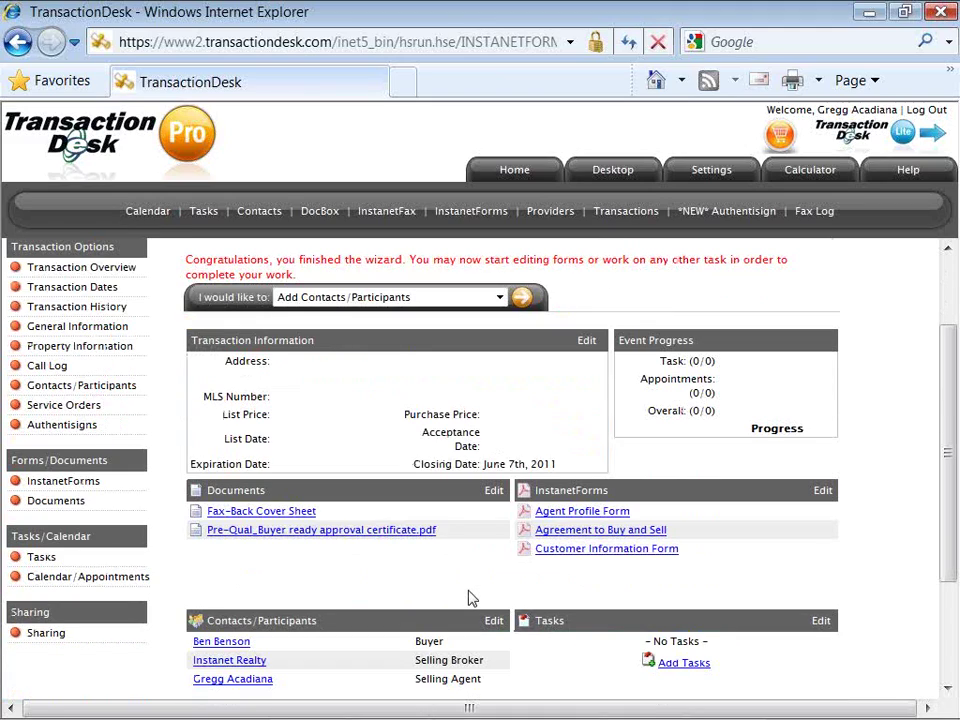
scroll(472, 597, up, 1)
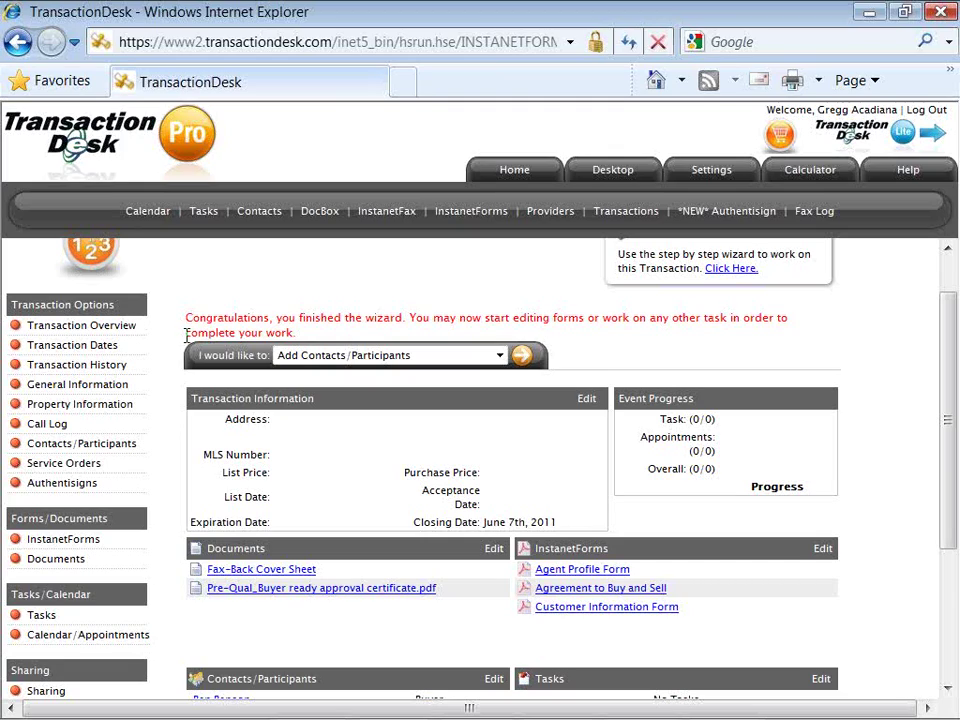
drag(199, 354, 501, 364)
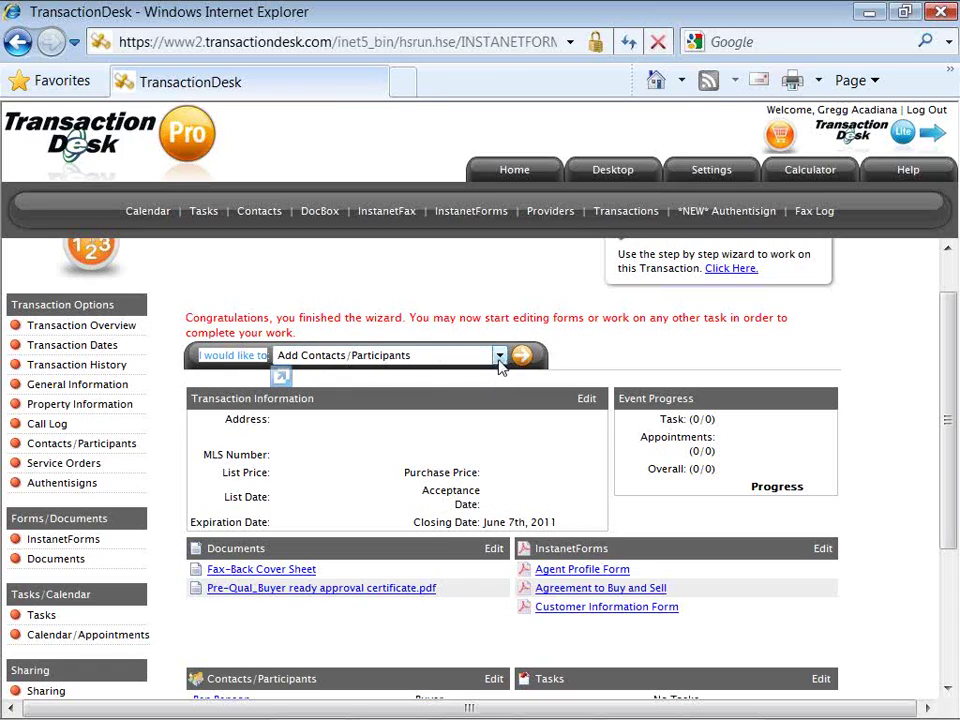
- Open the 'I would like to' actions dropdown on the transaction overview
click(501, 364)
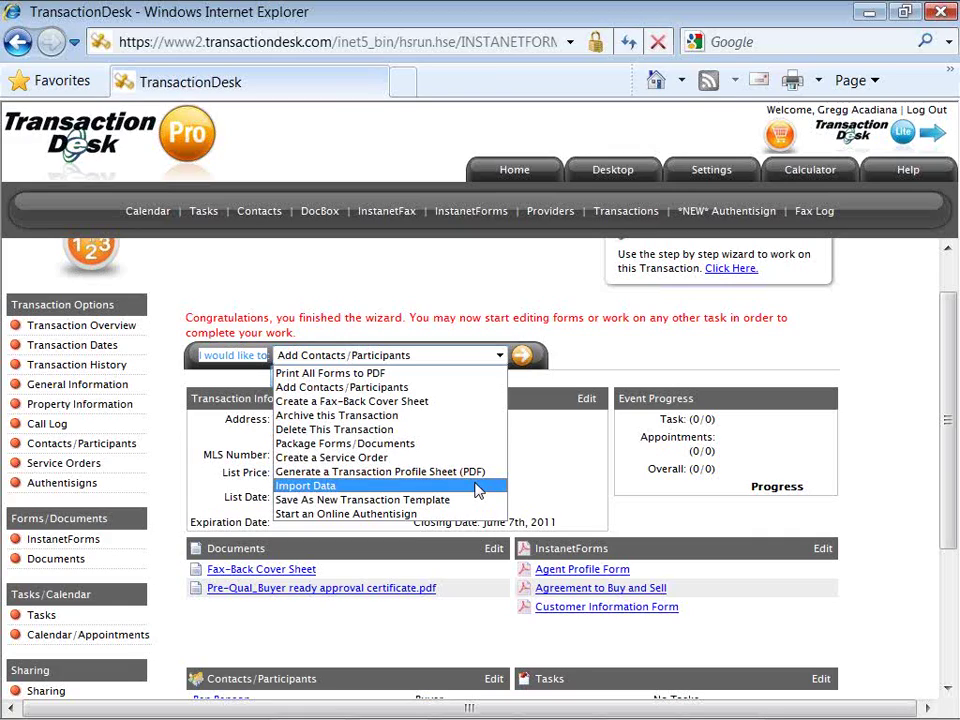
- Run Import Data with L11224545 pasted into the Property MLS ID field
click(478, 490)
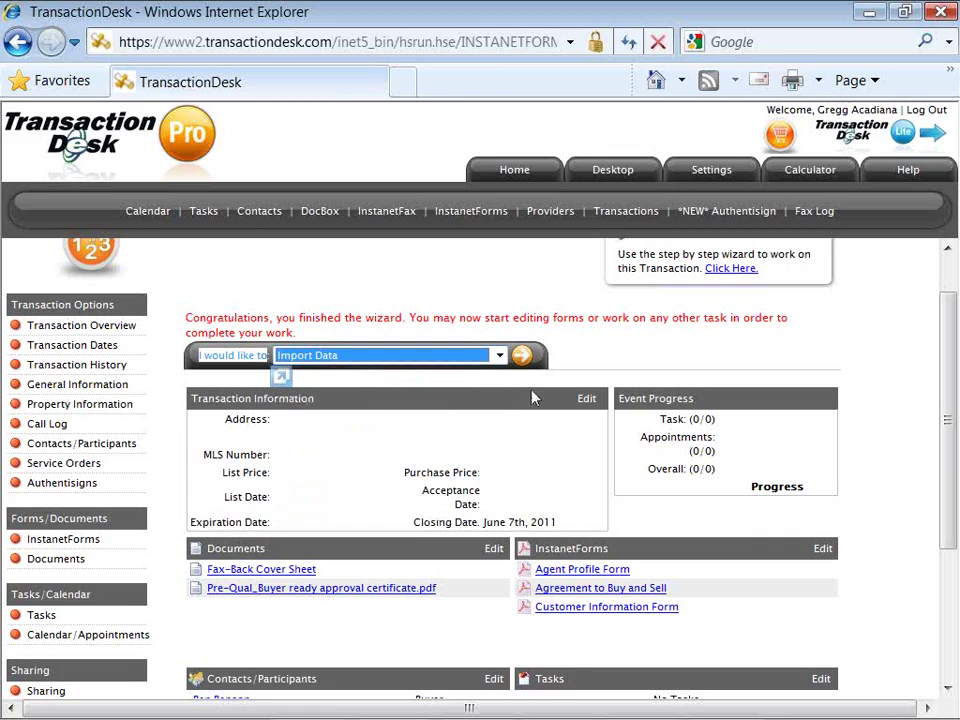
click(522, 358)
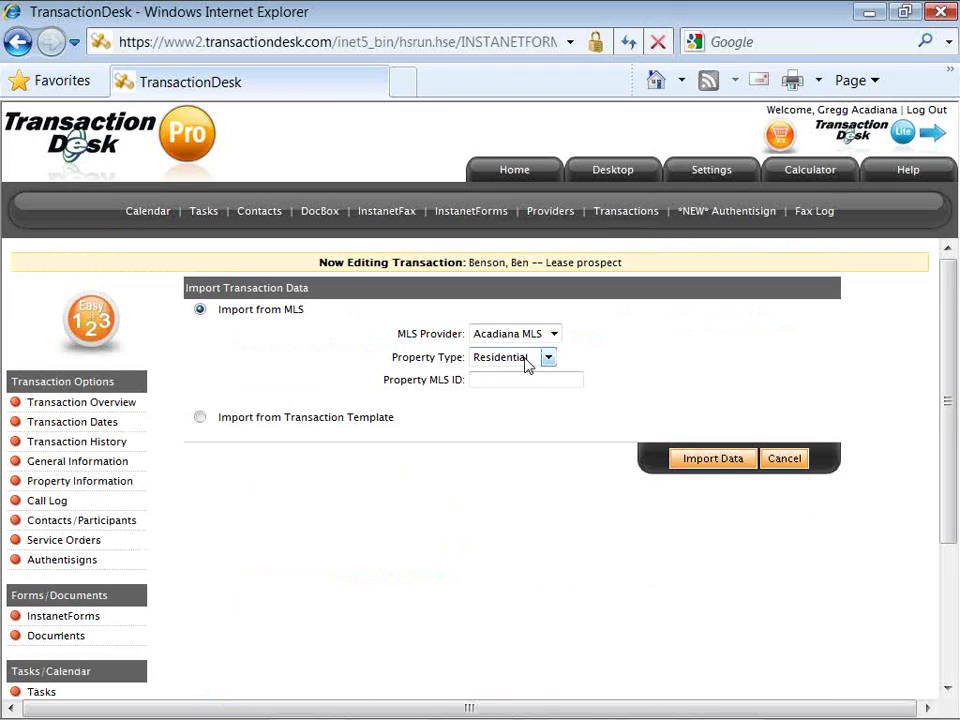
click(517, 378)
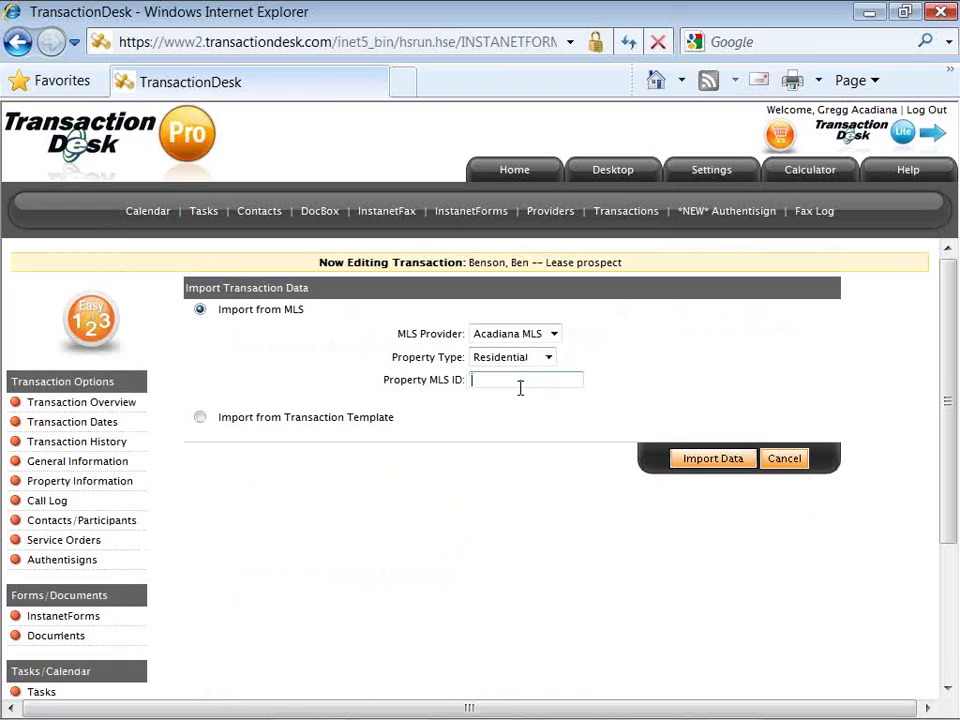
right_click(543, 380)
click(538, 454)
right_click(489, 382)
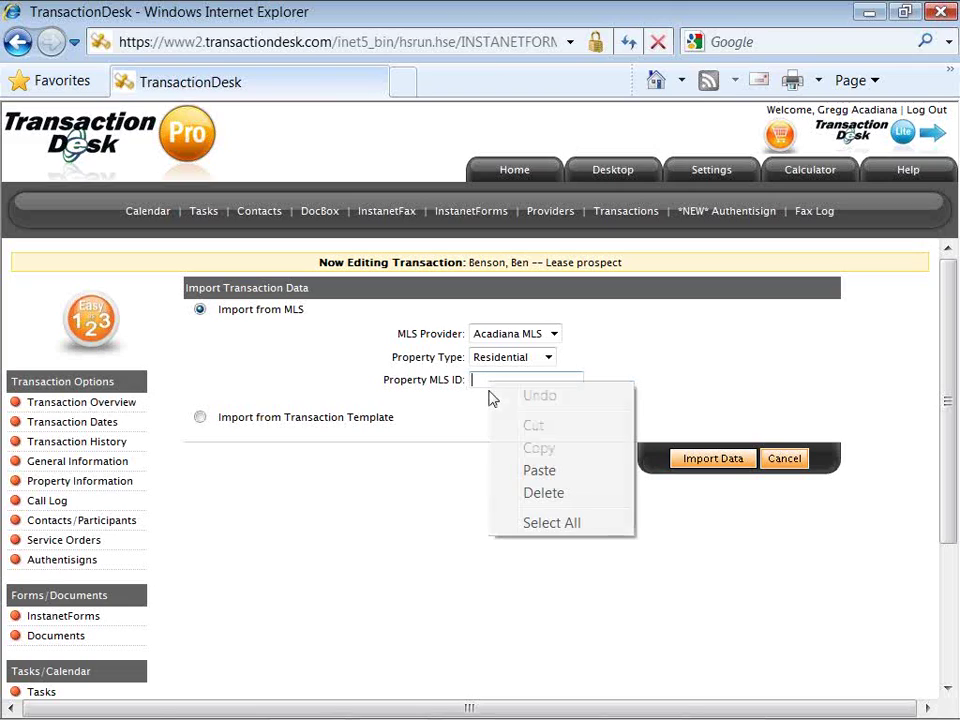
click(503, 474)
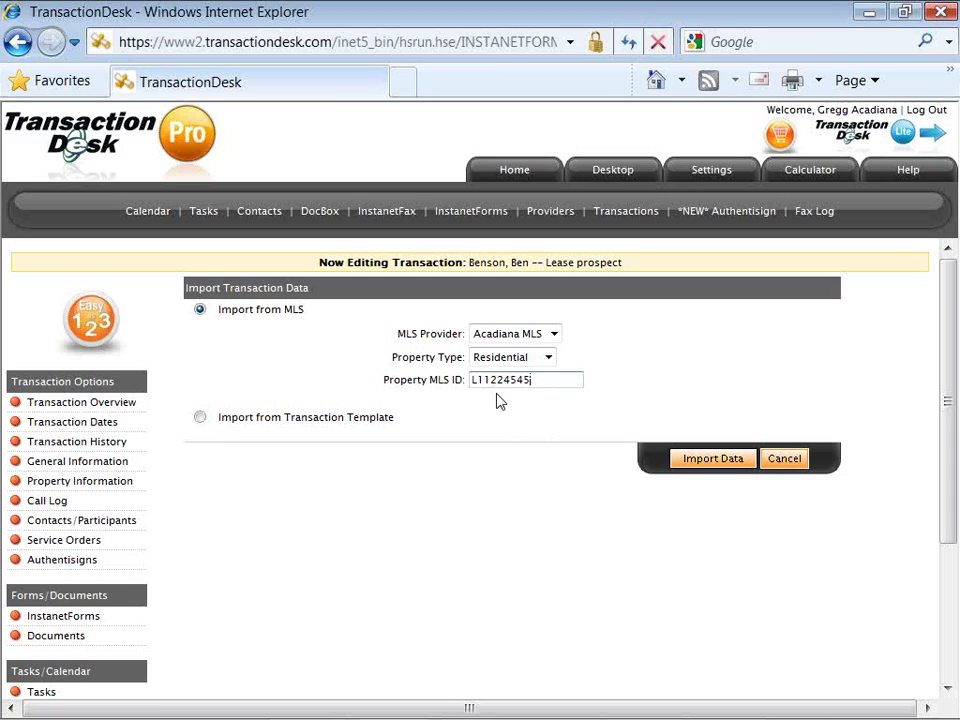
click(680, 461)
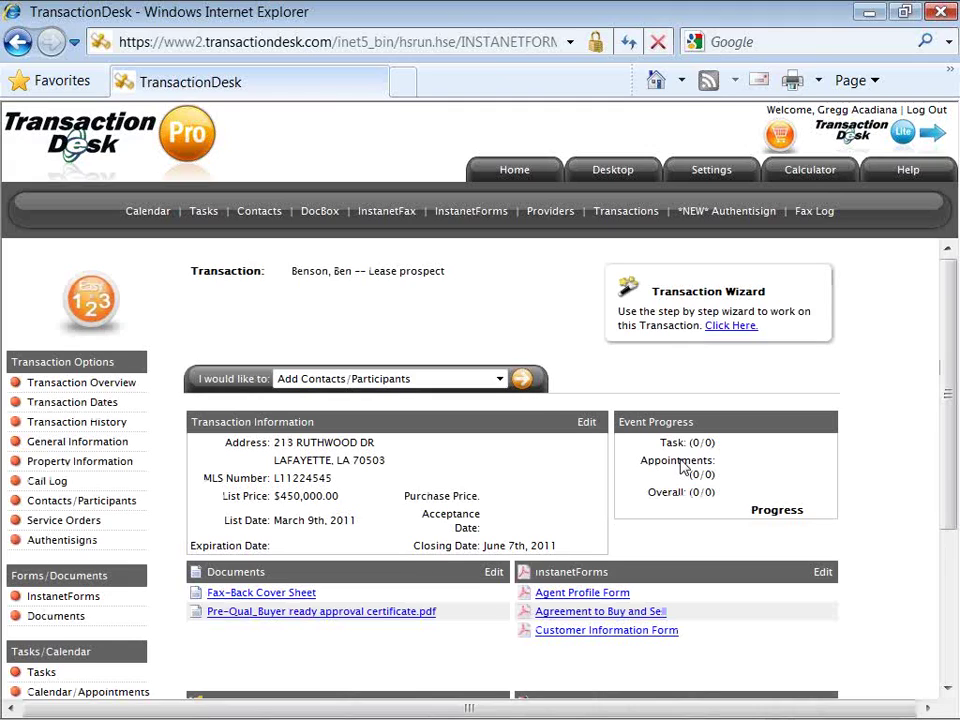
- Review the imported MLS L11224545 details: $450,000.00 list price, March 9th, 2011 list date
scroll(681, 465, down, 1)
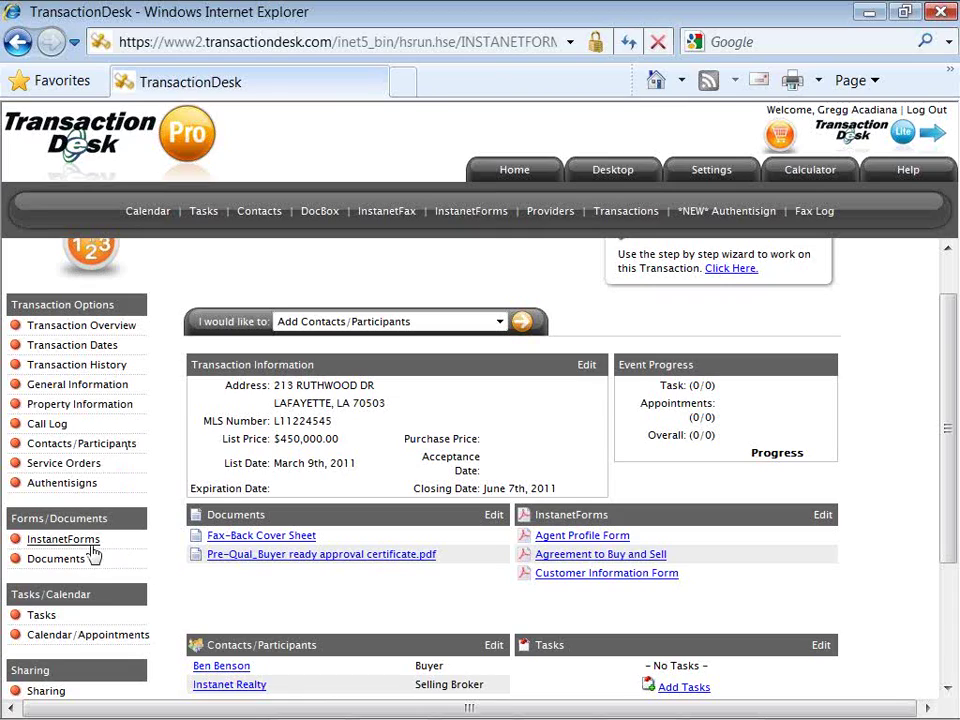
- Open the transaction's InstantForms list and run Auto-Populate/Update Forms on its three forms
click(92, 544)
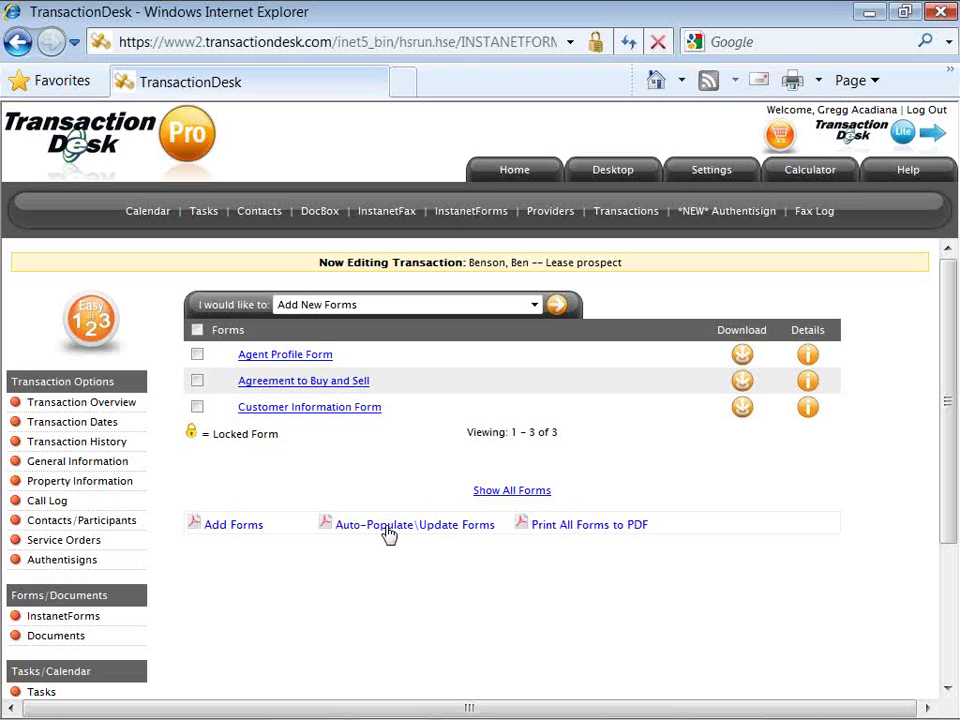
click(389, 531)
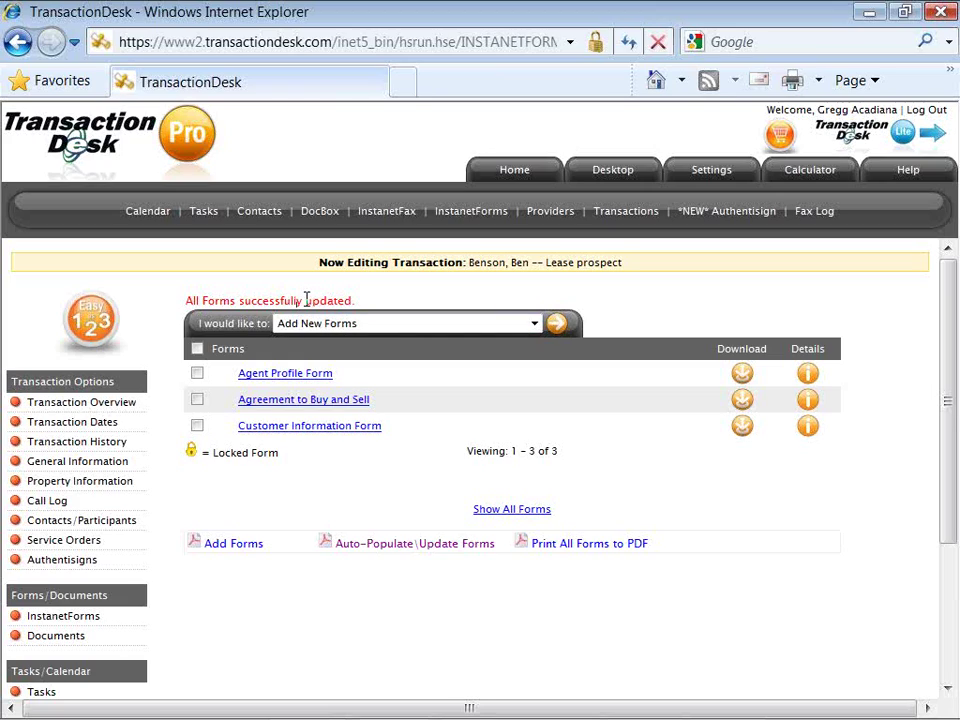
- Open the Louisiana Residential Agreement to Buy or Sell and shrink the right forms panel
click(308, 401)
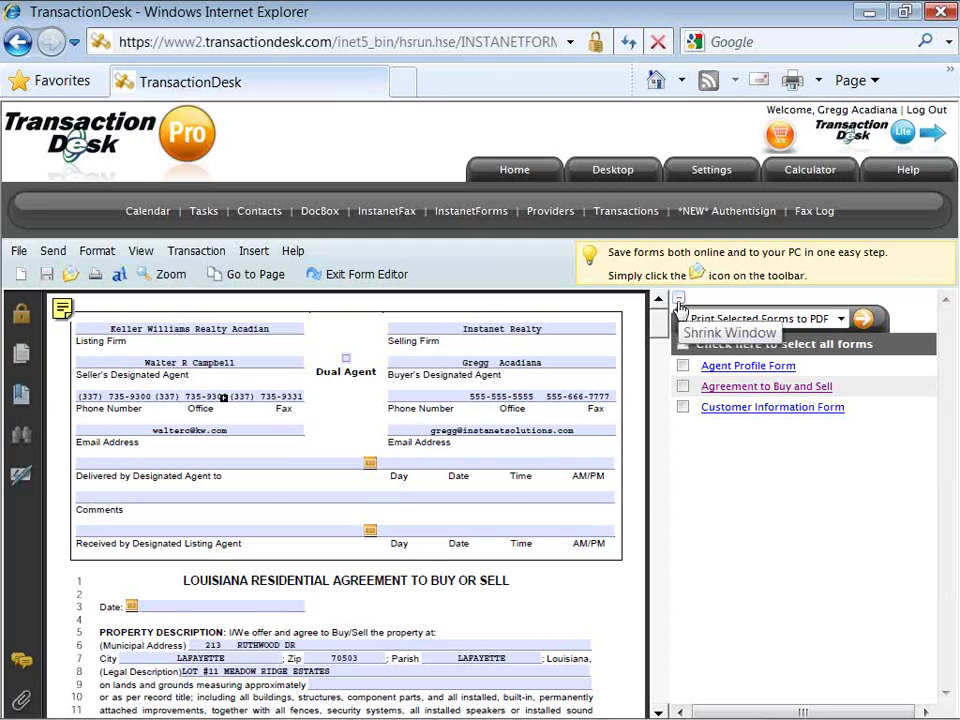
click(678, 299)
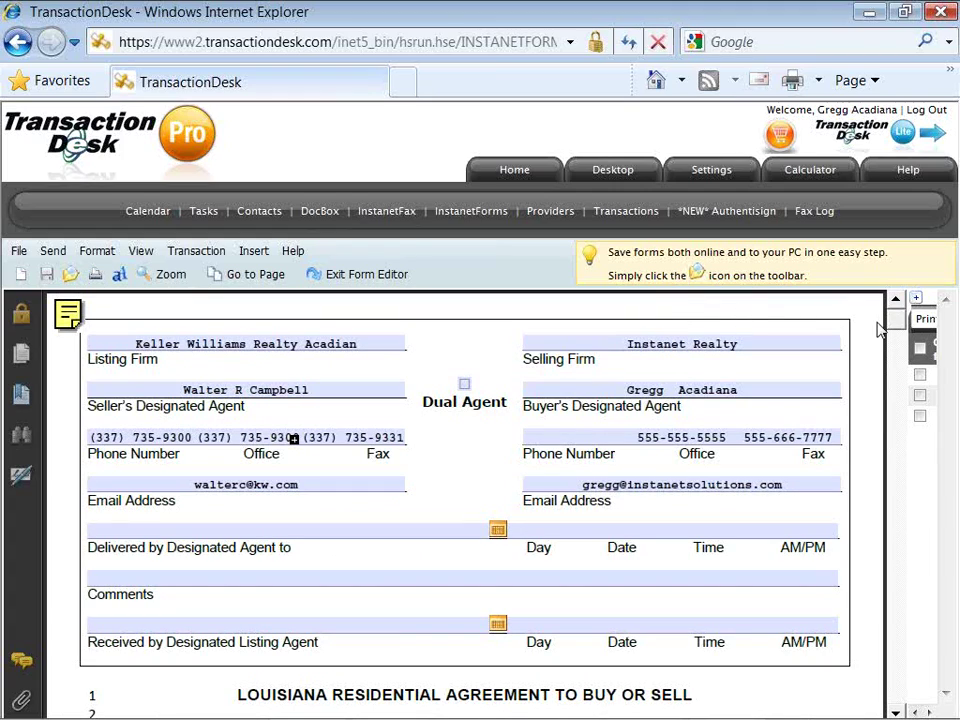
- Scroll down to Property Description lines 2–25 with the prefilled address and legal description
scroll(891, 332, down, 2)
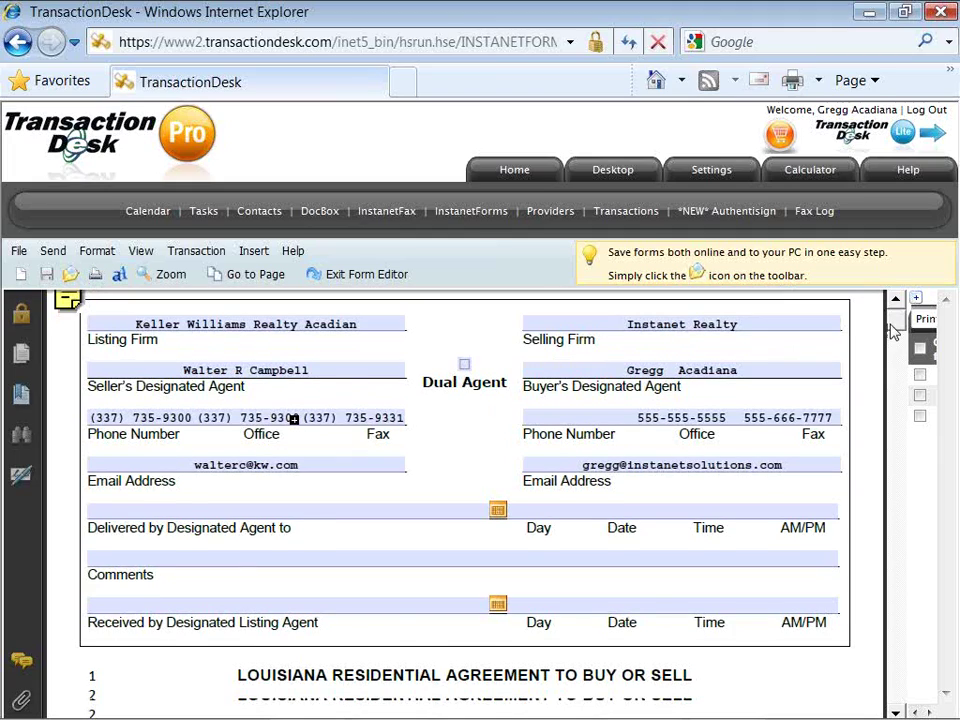
scroll(891, 332, down, 1)
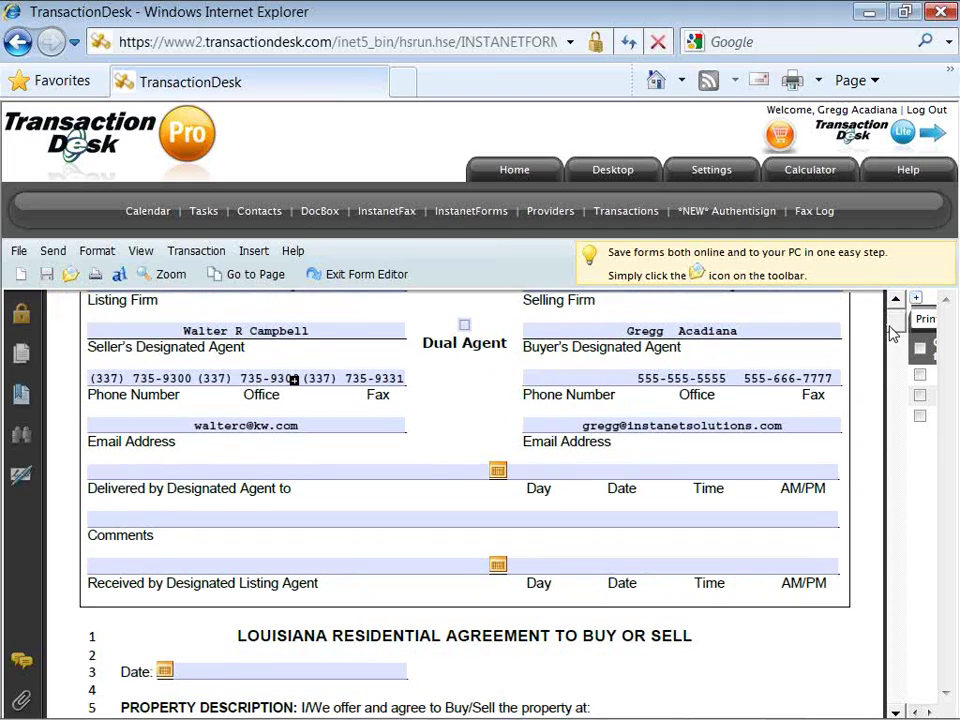
scroll(893, 335, down, 2)
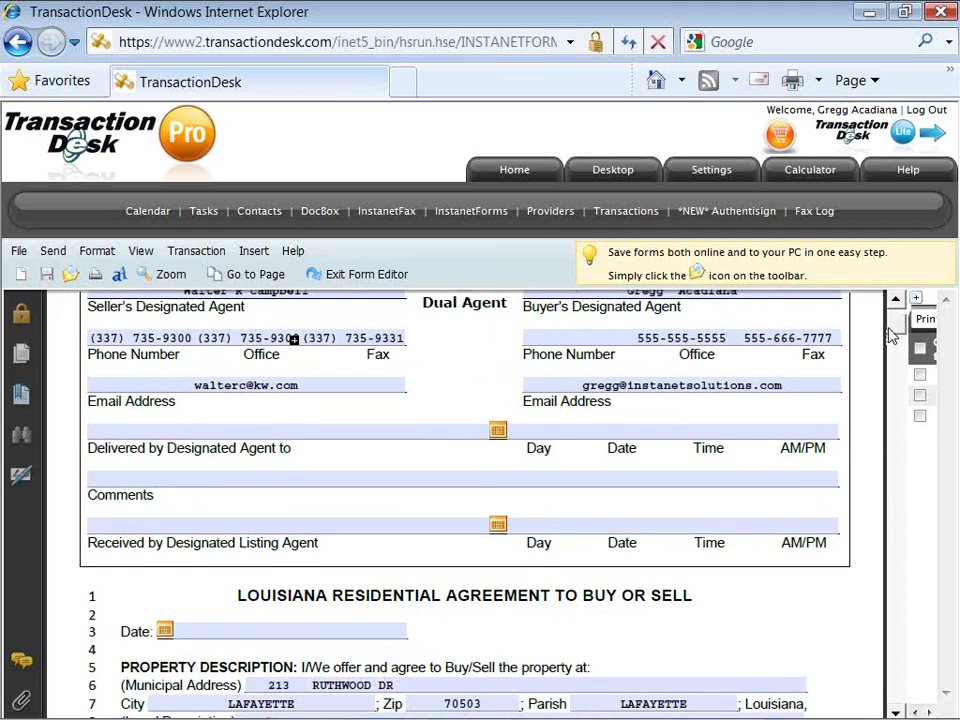
scroll(891, 336, down, 2)
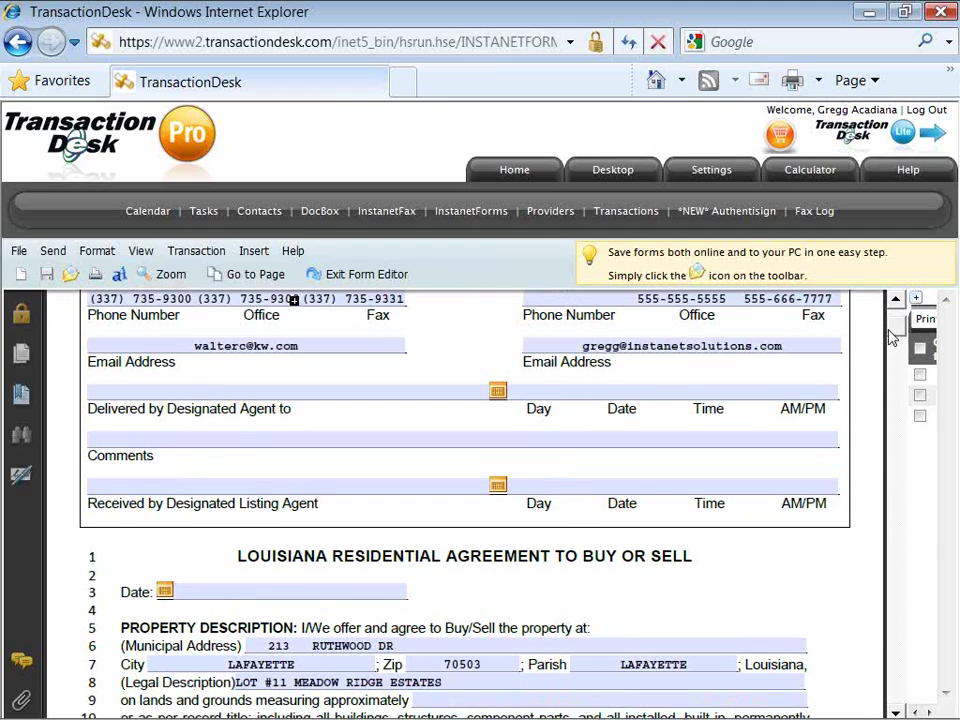
scroll(891, 338, down, 4)
scroll(893, 341, down, 4)
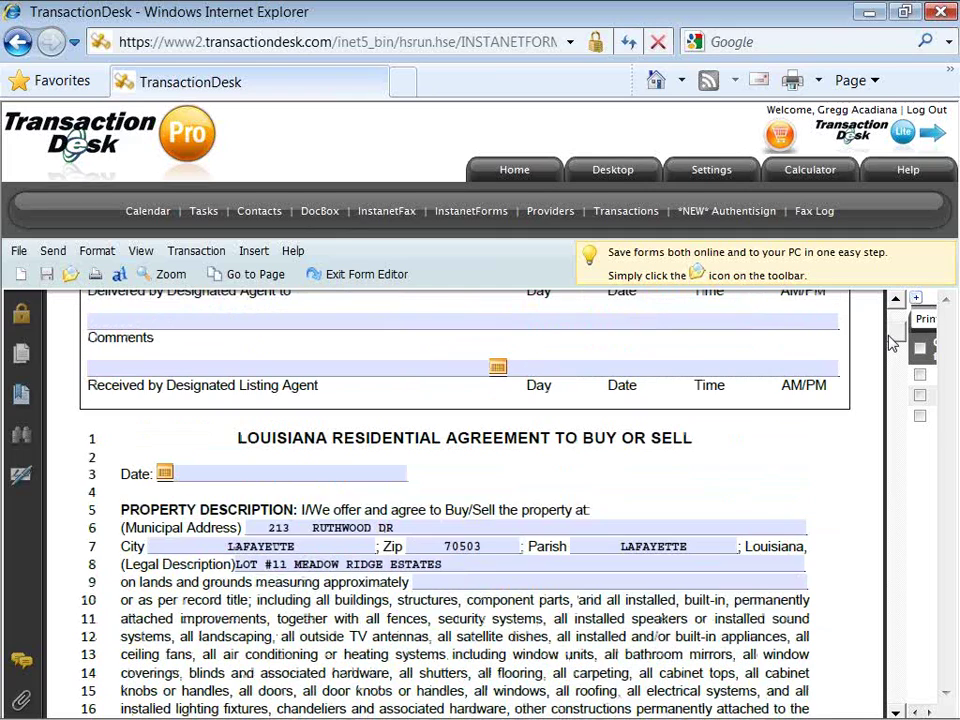
scroll(893, 344, down, 1)
scroll(893, 344, down, 1)
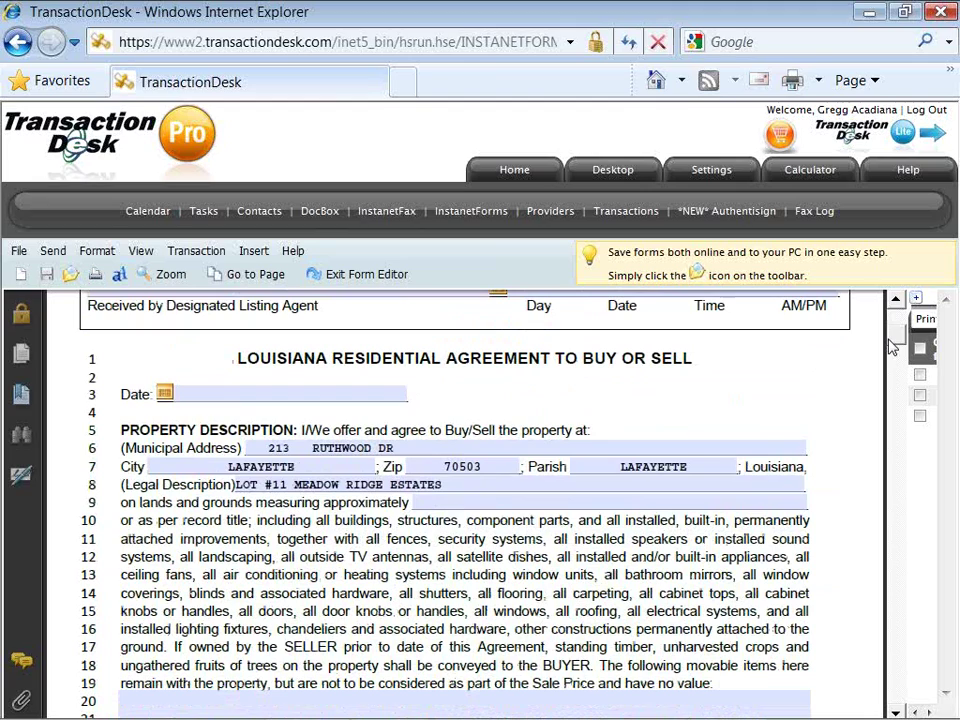
scroll(893, 346, down, 1)
scroll(893, 348, down, 2)
scroll(893, 348, down, 1)
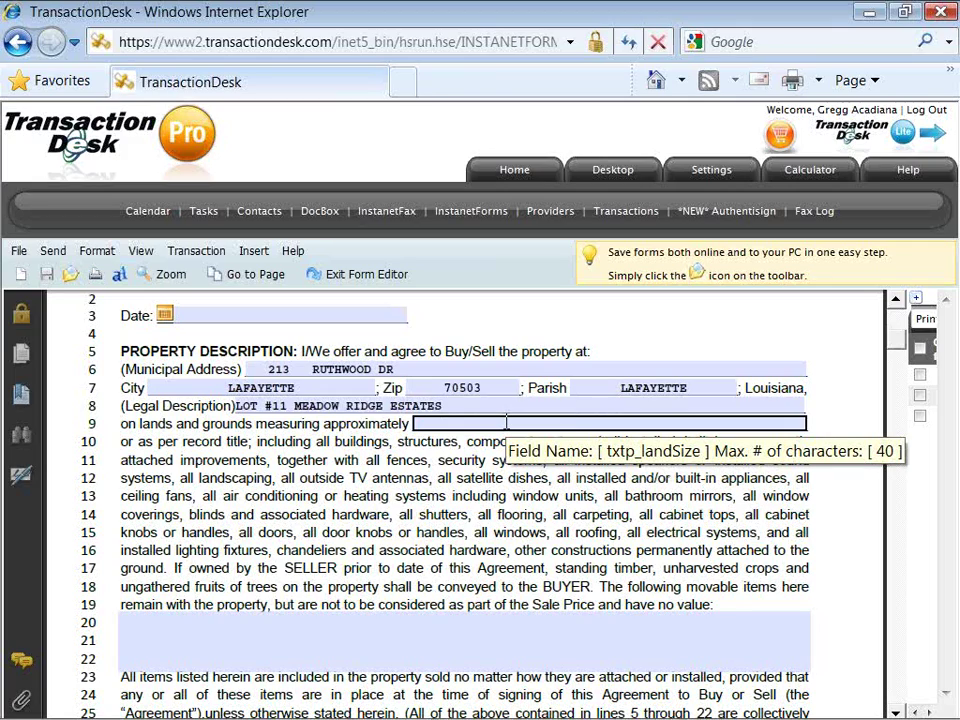
- Paste L11224545 into the line 9 land-size field
click(506, 423)
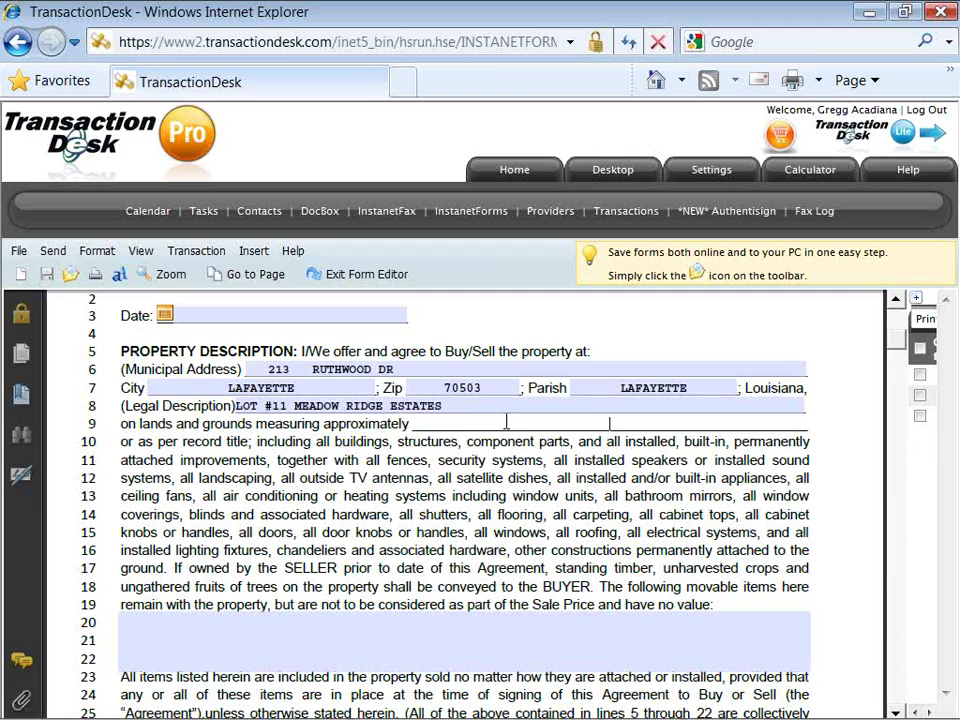
text(type or paste t)
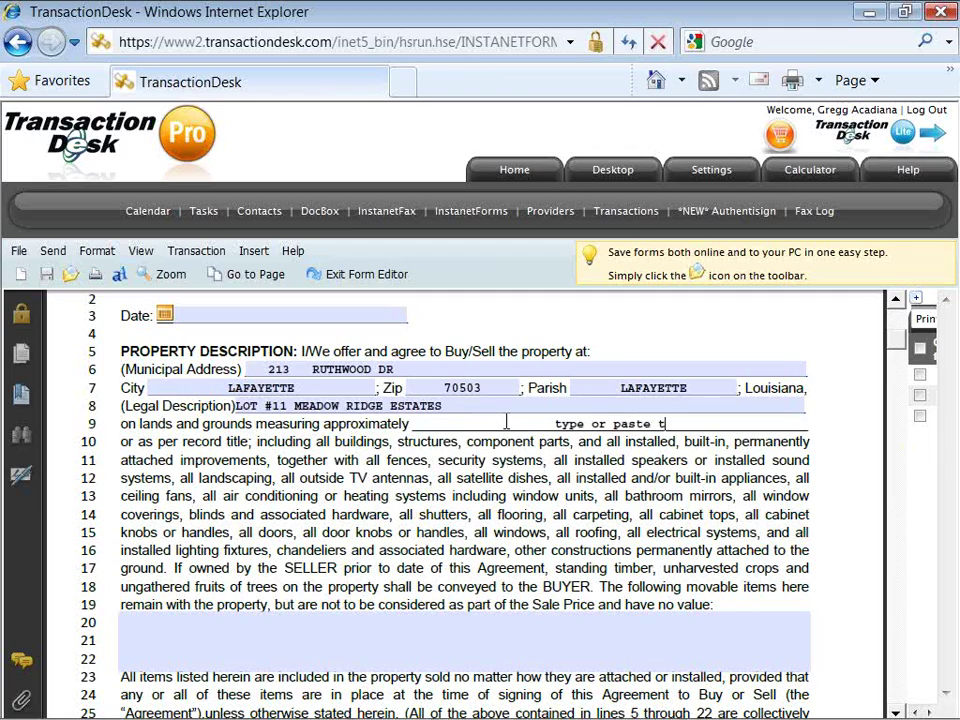
text(o add )
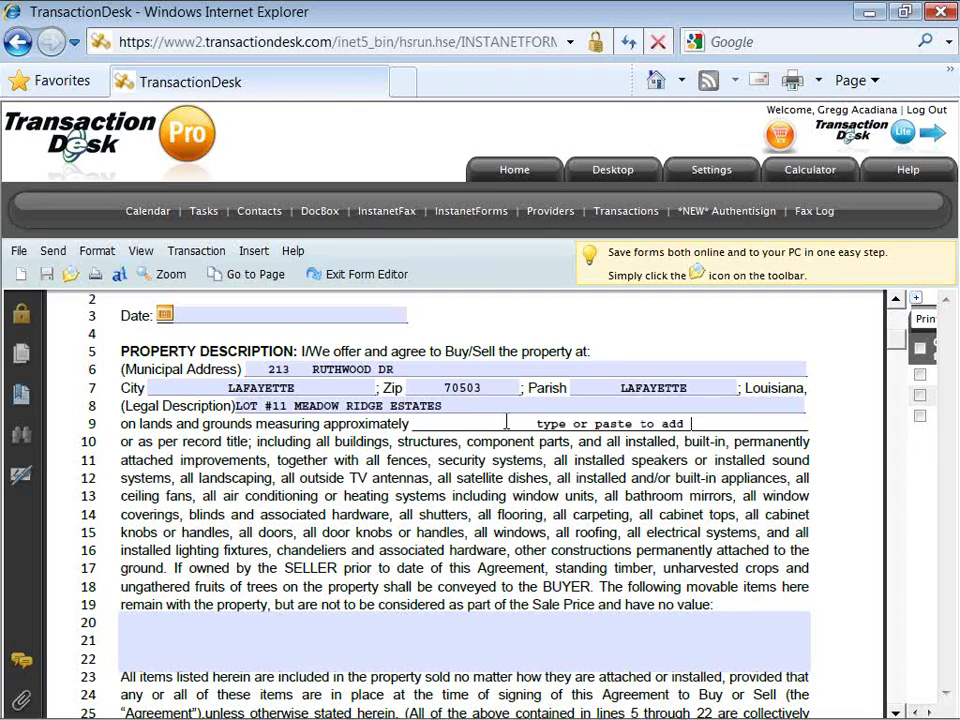
text(detail)
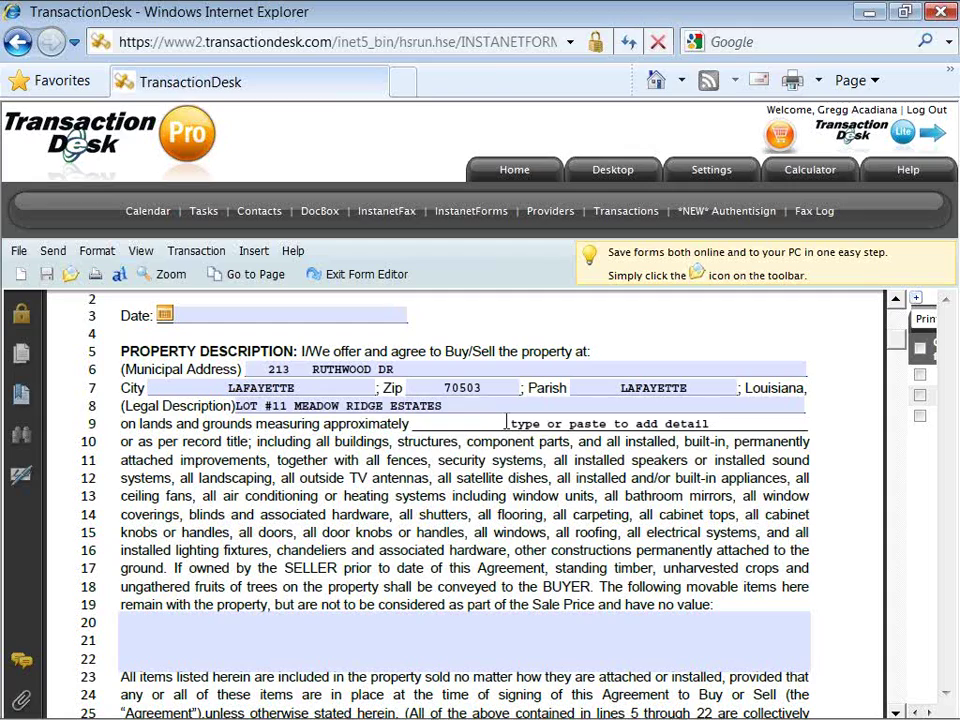
right_click(720, 433)
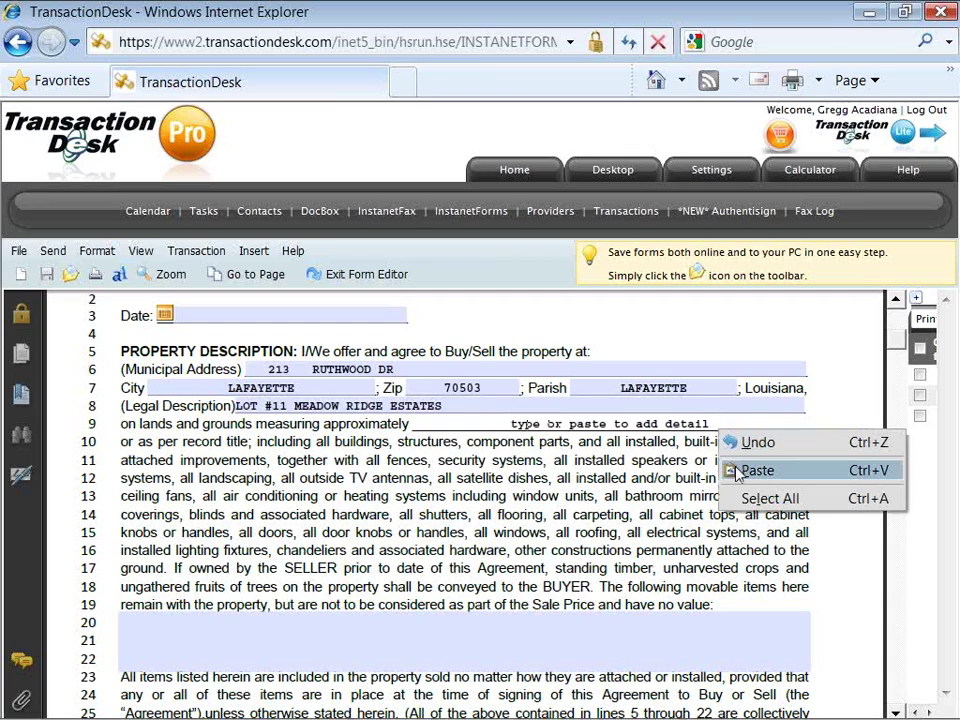
click(738, 471)
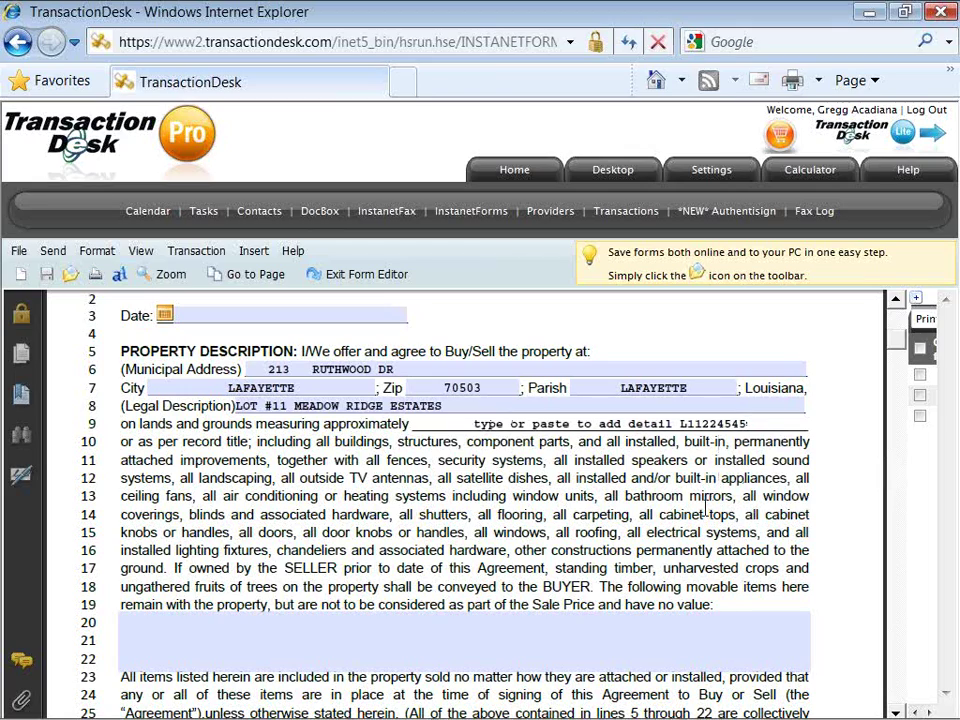
- Copy the land-size text and paste it three times into the line 20 movable items field
drag(741, 424, 480, 425)
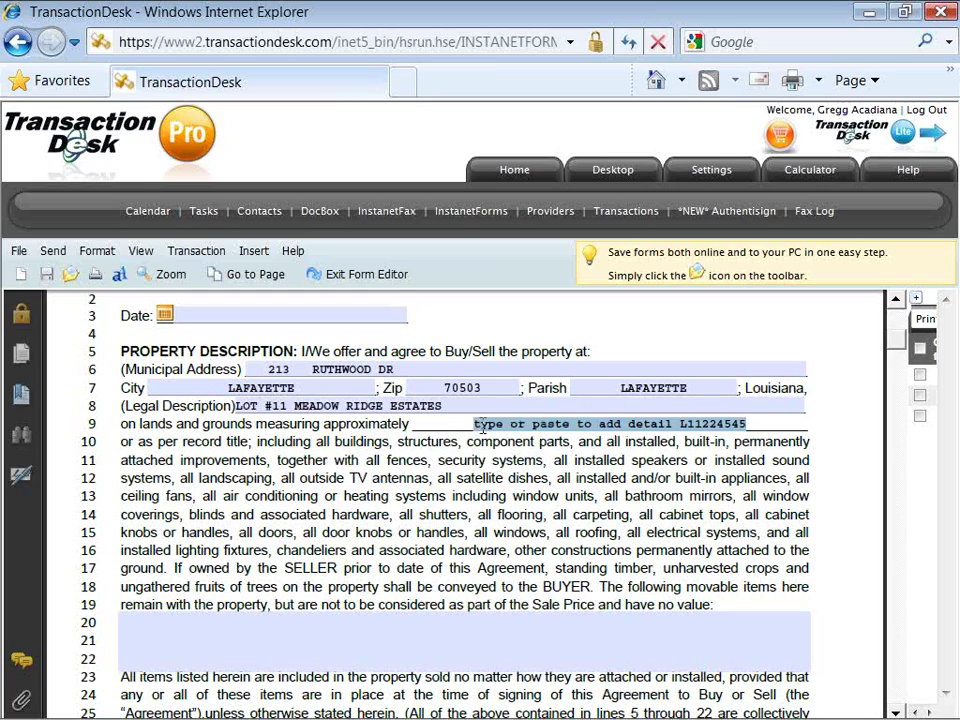
right_click(482, 427)
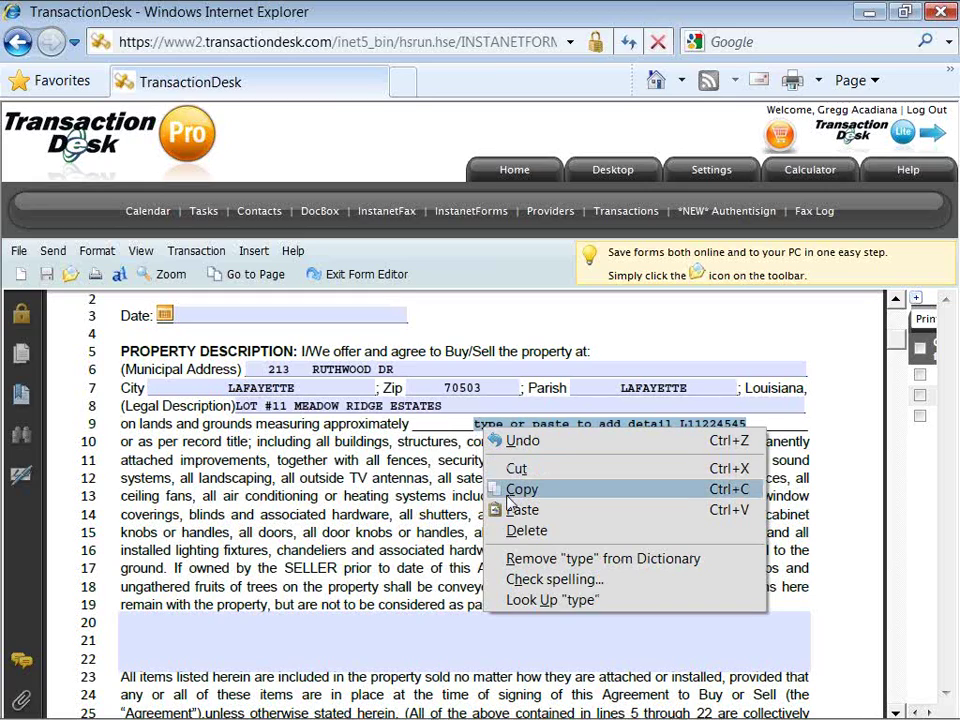
click(520, 489)
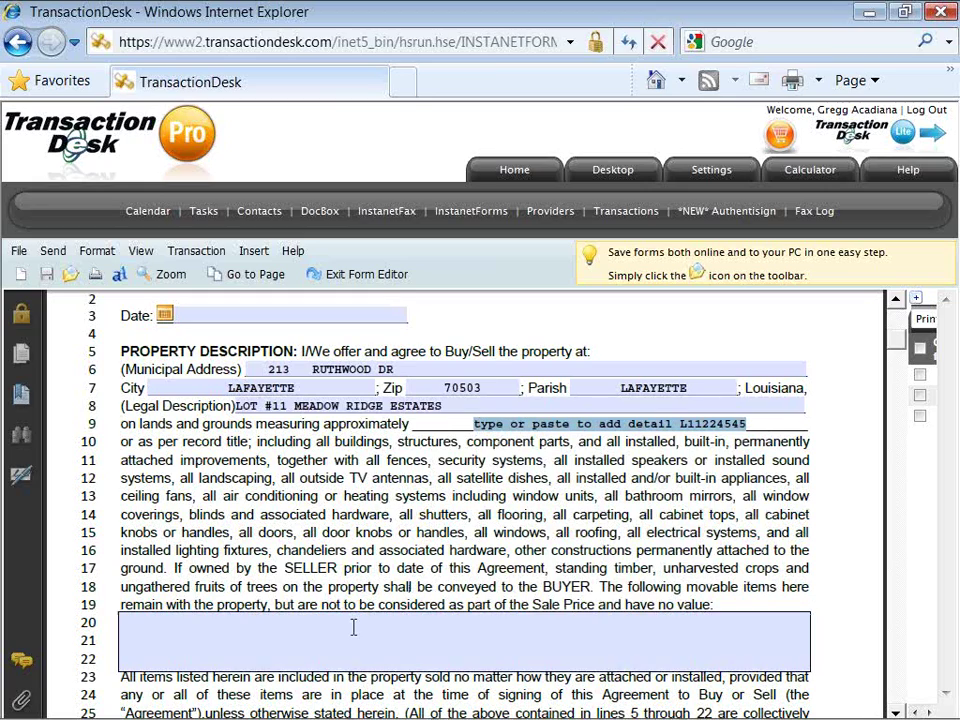
click(197, 638)
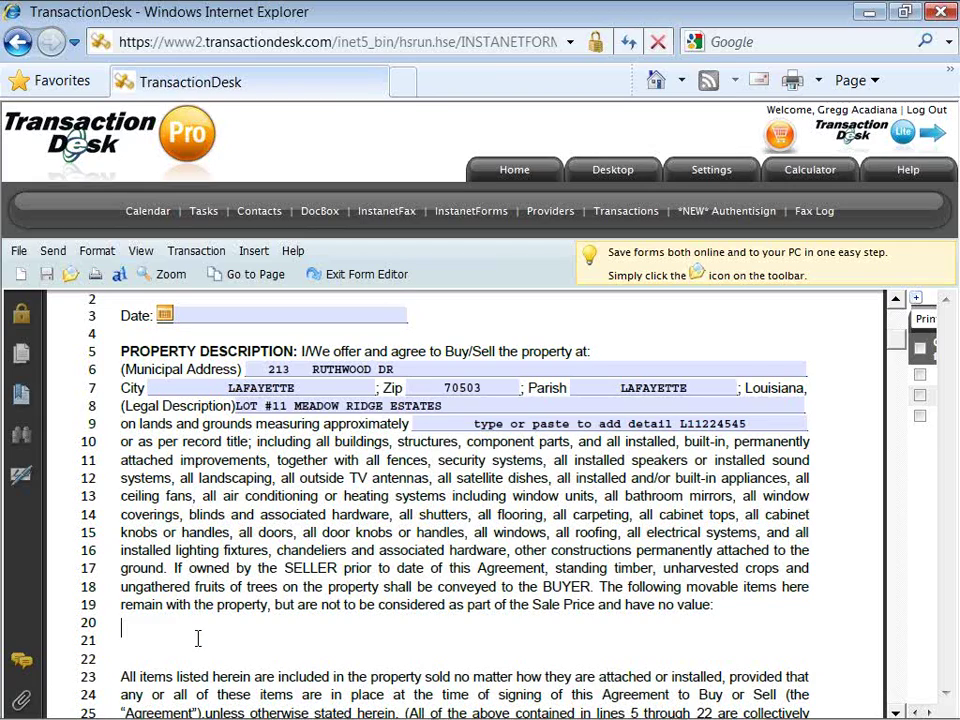
right_click(130, 630)
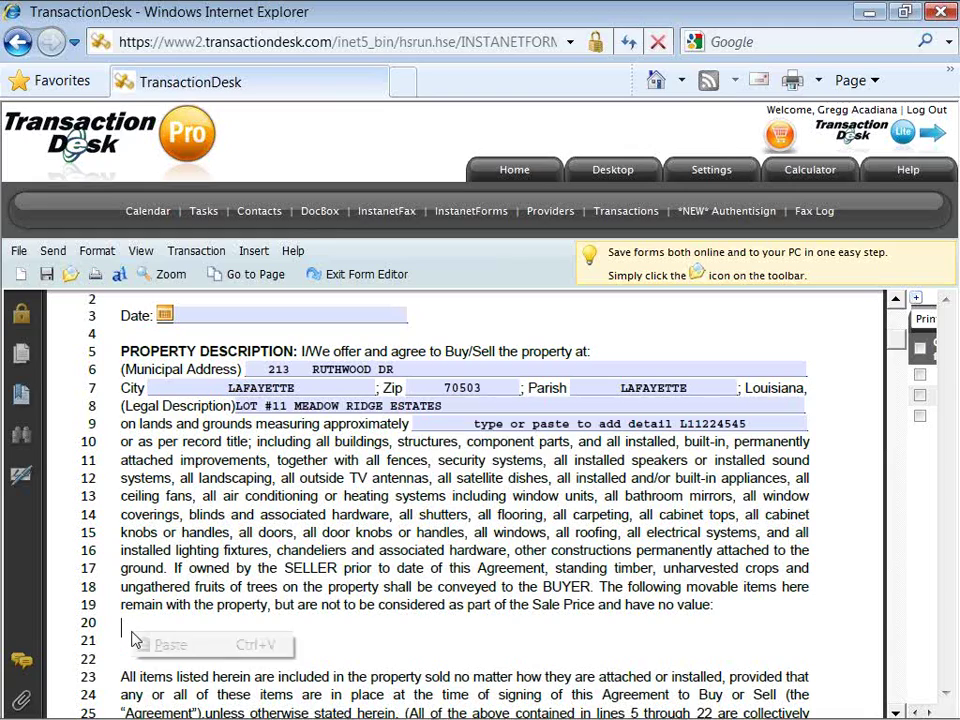
click(156, 644)
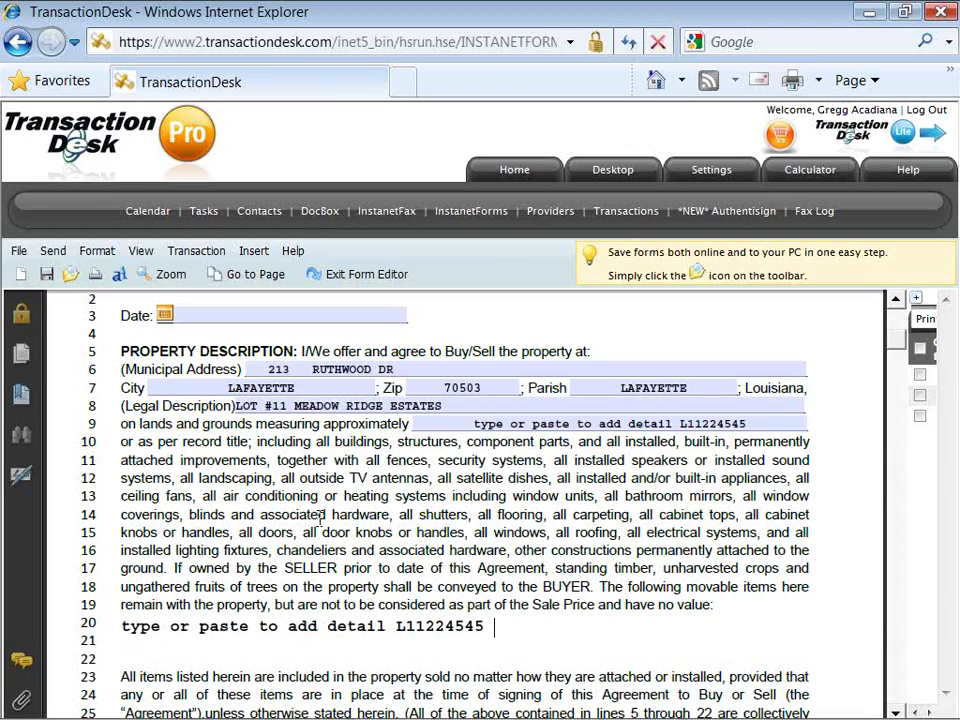
key(ctrl+v)
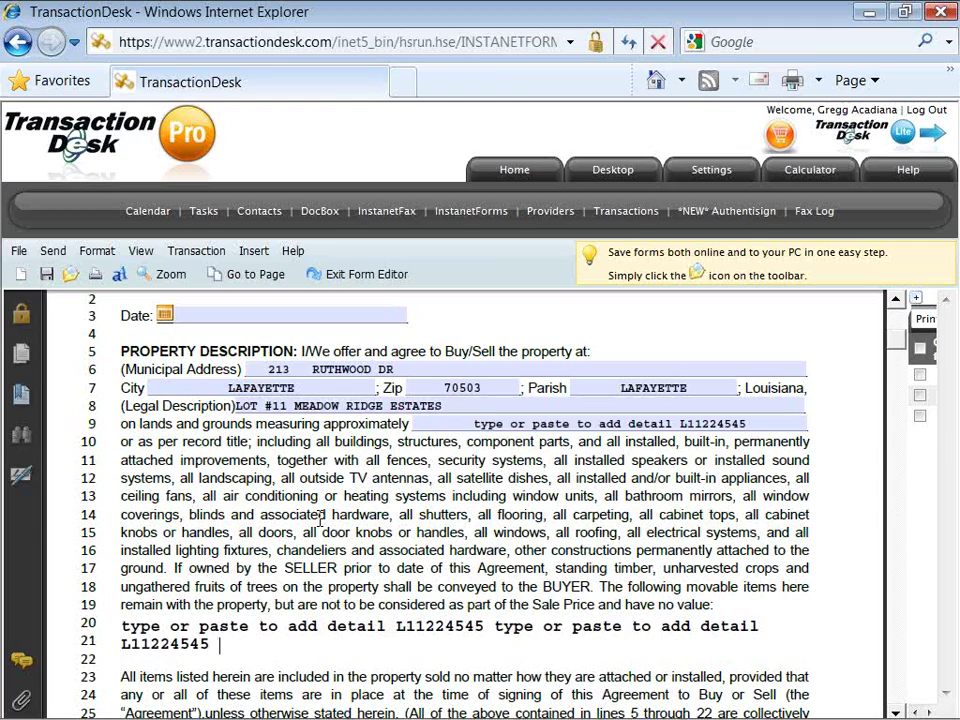
key(ctrl+v)
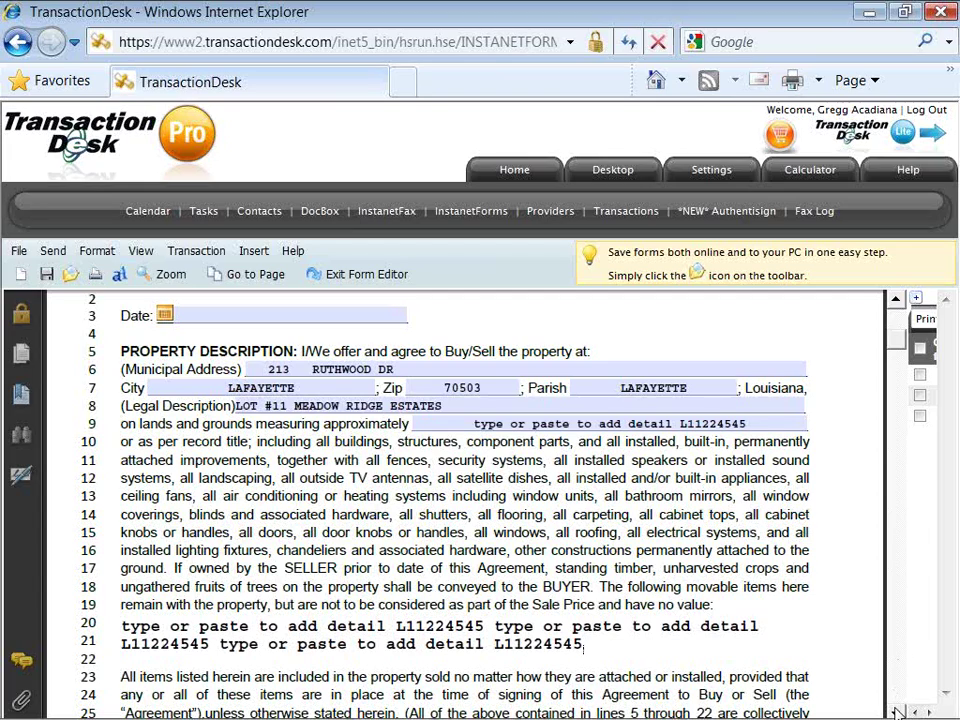
- Enter 100 as the line 32 mineral rights percentage and 1500 as the sale price
scroll(897, 712, down, 2)
scroll(897, 712, down, 2)
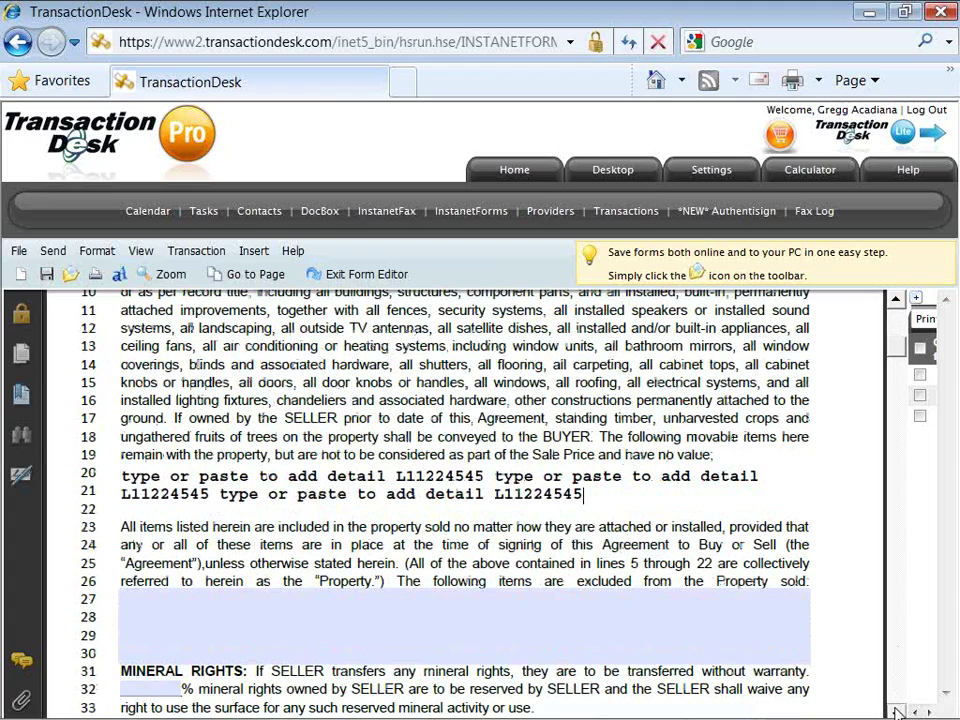
scroll(897, 712, down, 3)
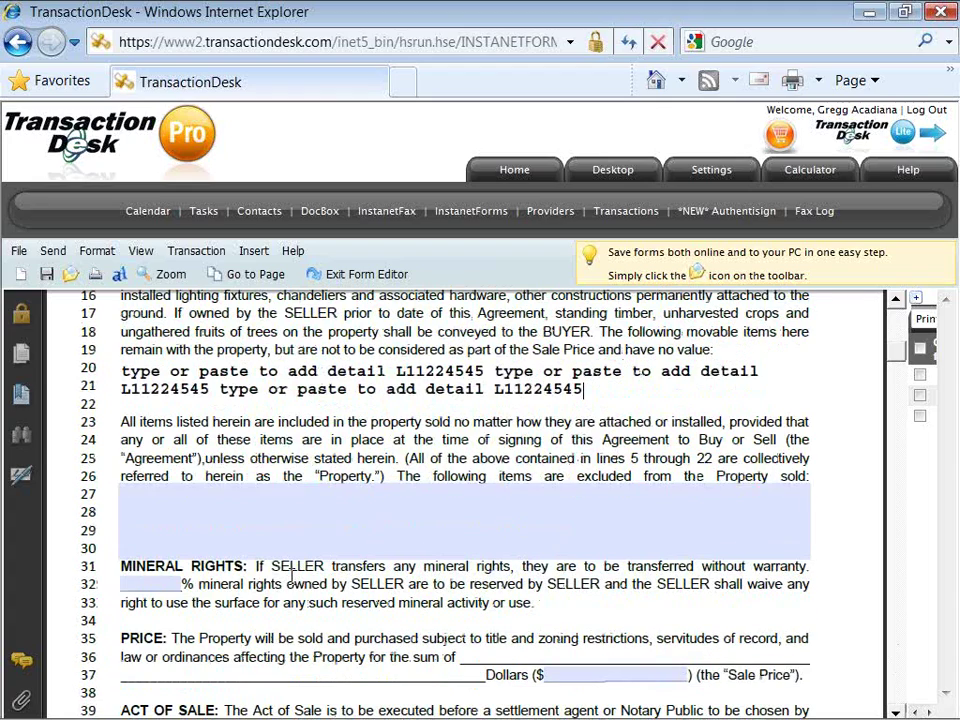
click(162, 583)
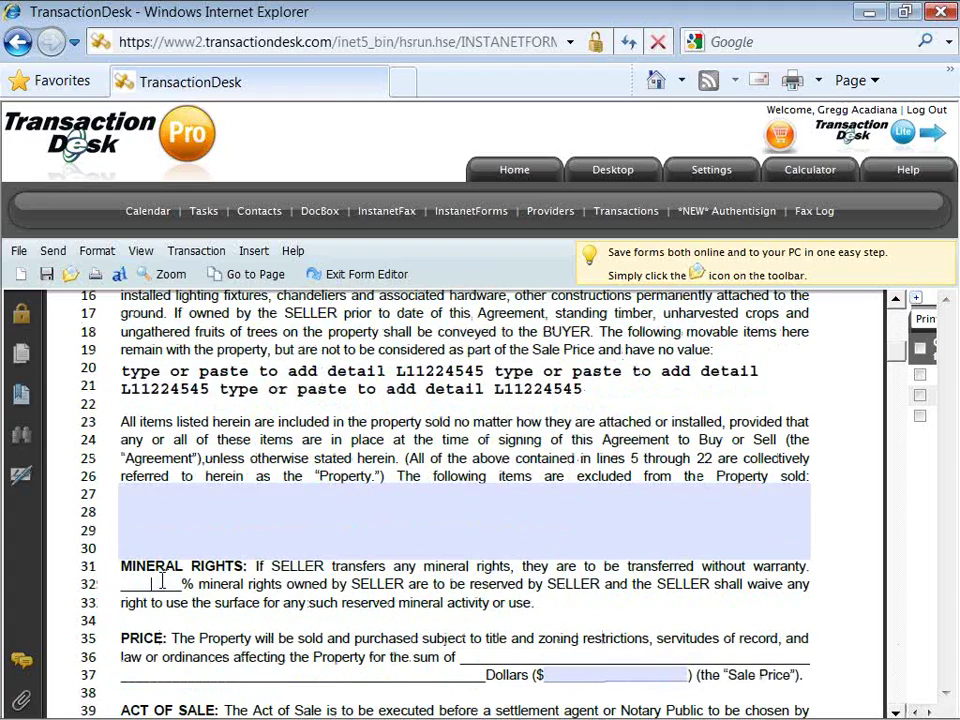
text(100)
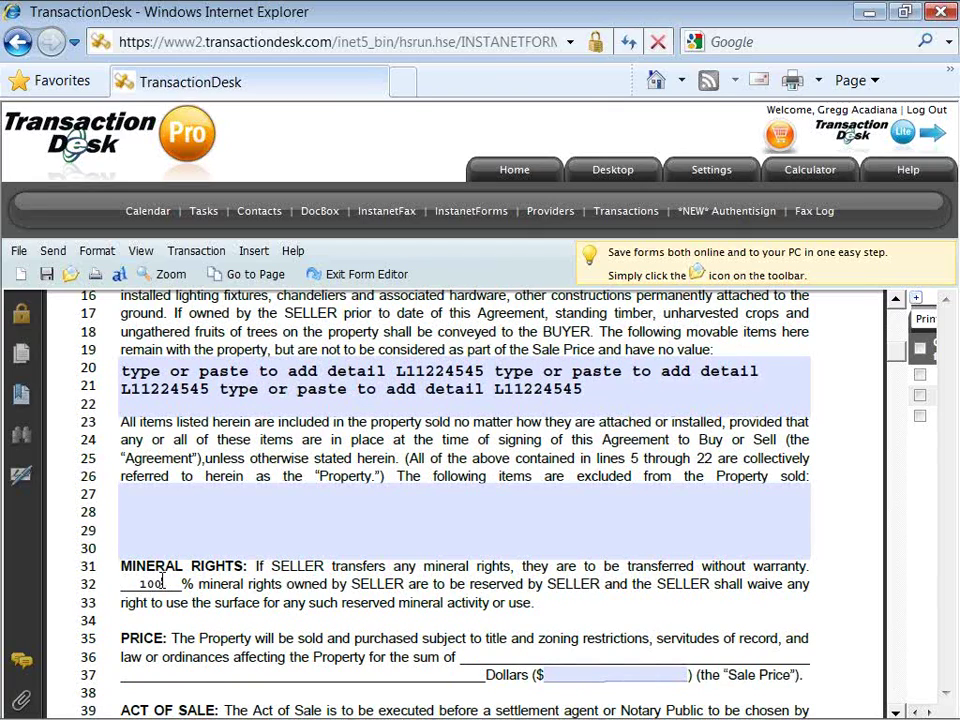
key(Tab)
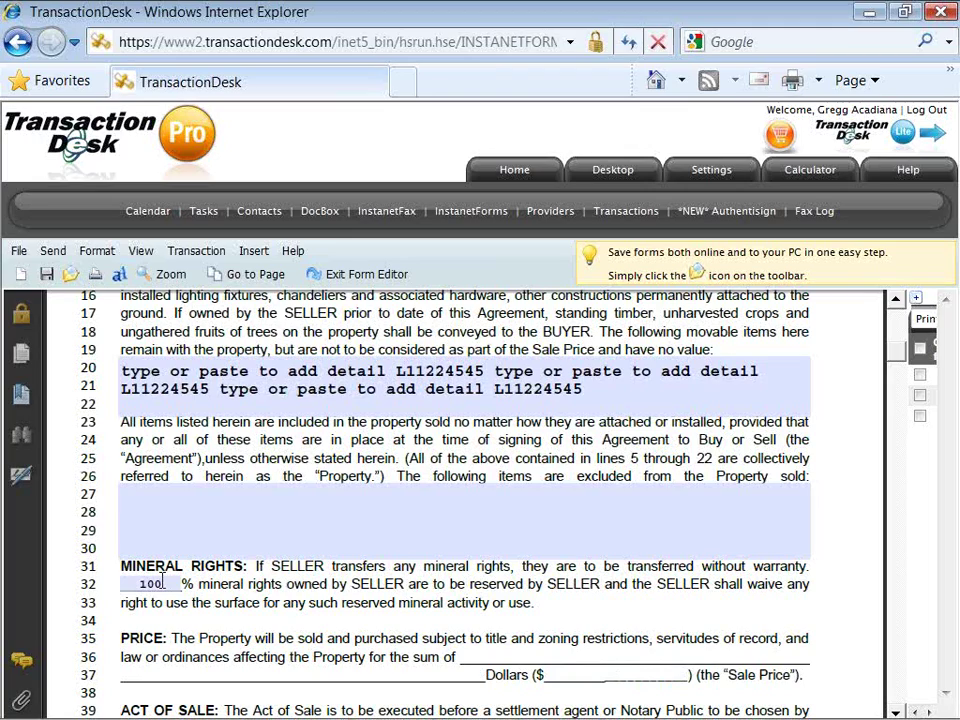
text(1500)
key(Tab)
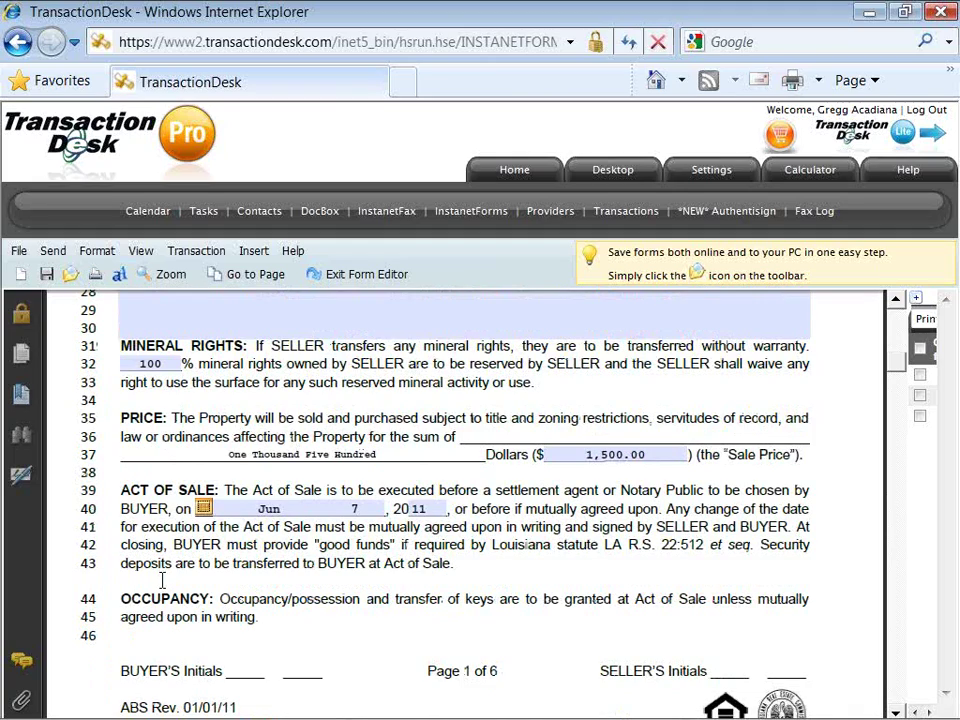
- Tab through the closing date, street, city, state and zip fields, then switch to My Trainings
key(Tab)
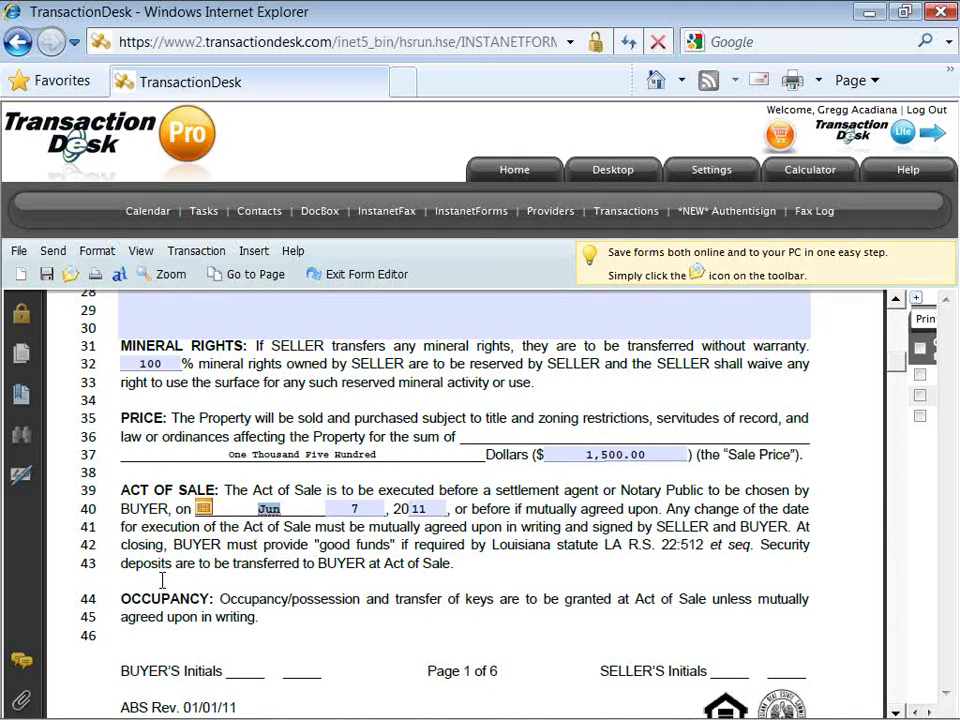
key(Tab)
key(Tab)
key(Tab)
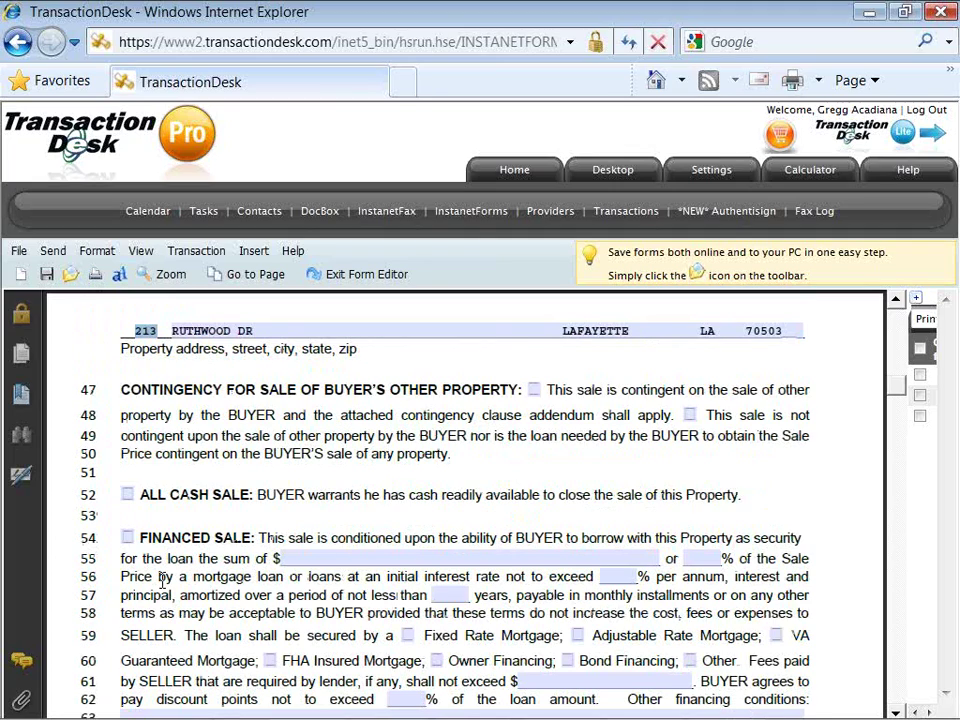
key(Tab)
key(Tab)
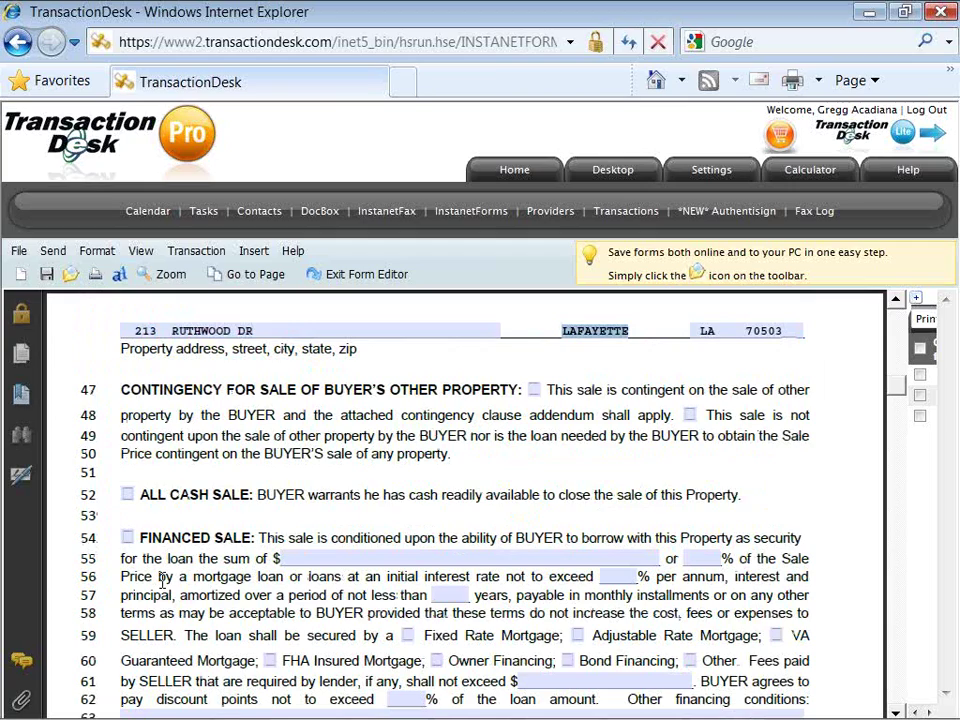
key(Tab)
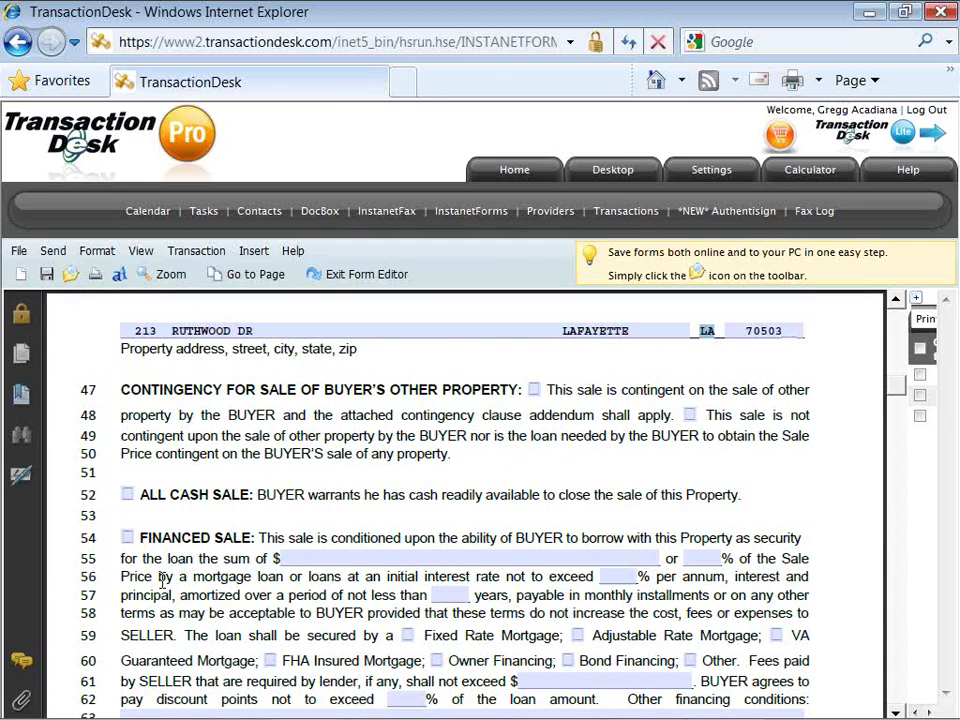
key(Tab)
key(Tab)
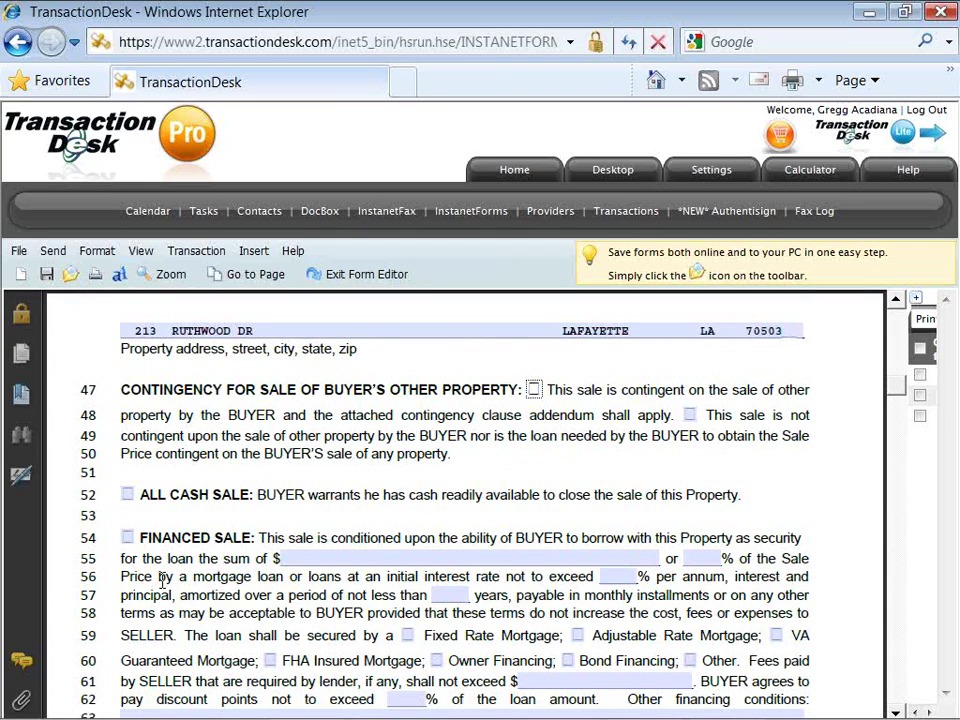
key(alt+Tab)
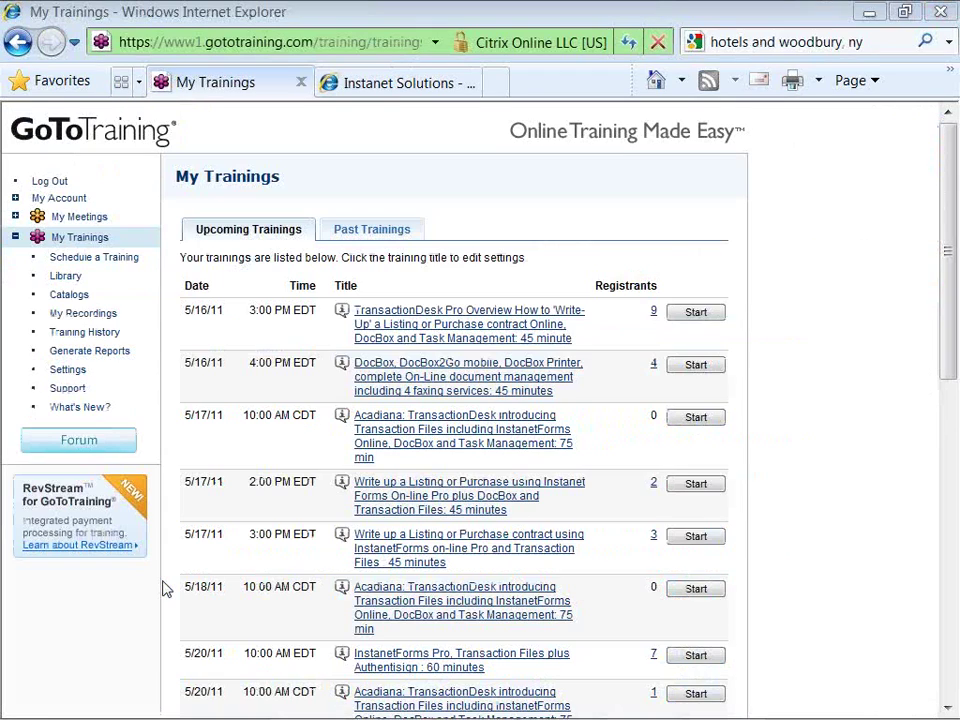
- Return from My Trainings to the TransactionDesk agreement window through the grouped Internet Explorer taskbar button
key(alt+Tab)
key(alt+Tab)
key(alt+shift+Tab)
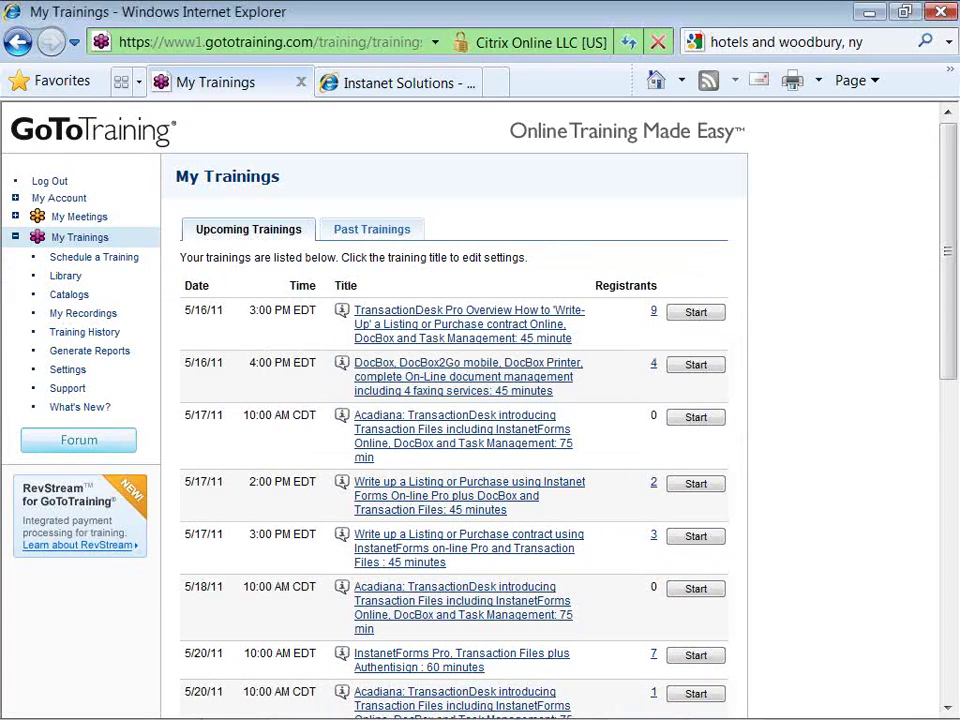
mouse_move(293, 712)
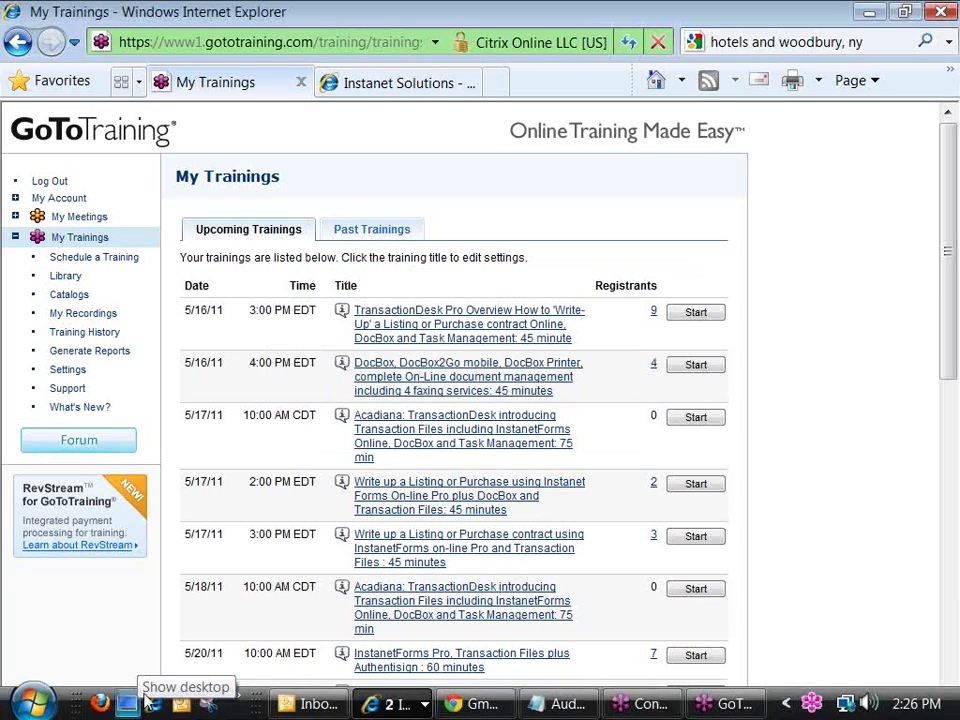
click(415, 705)
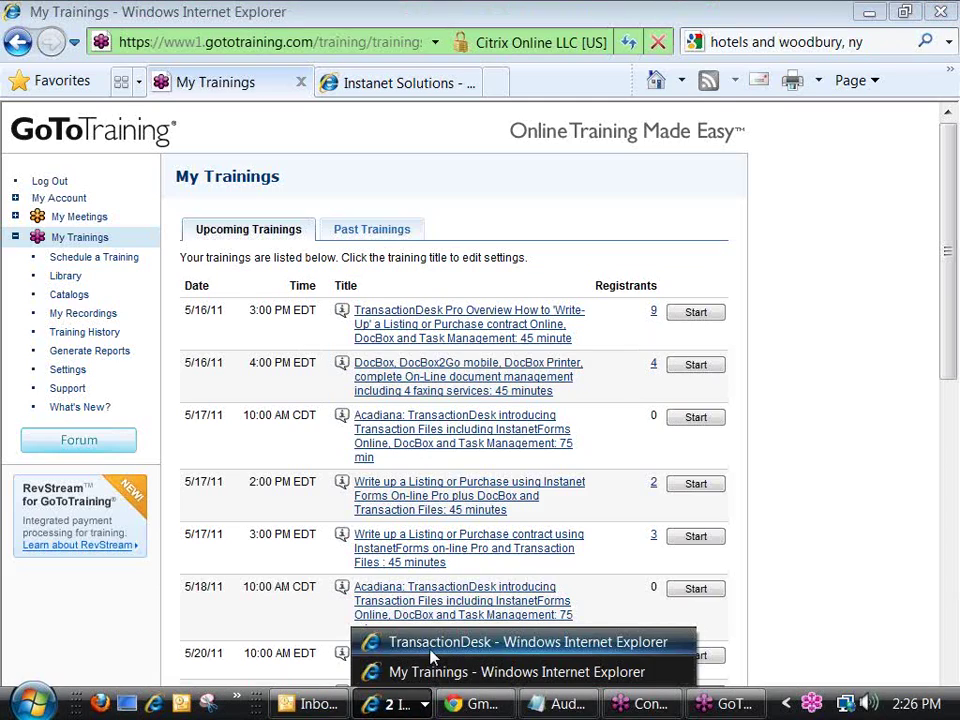
click(431, 648)
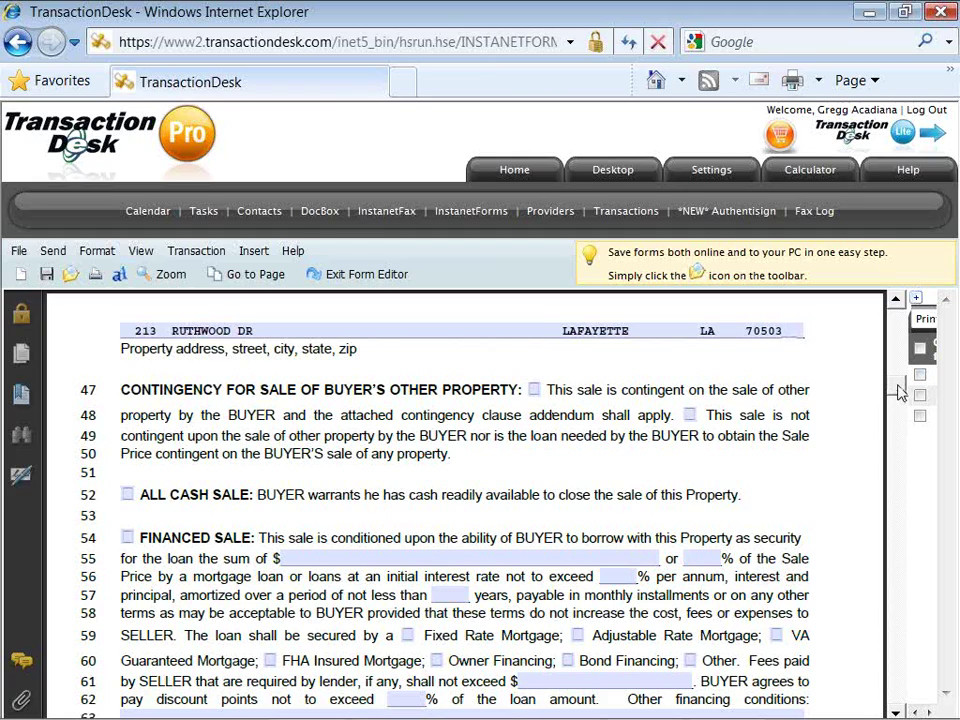
- Scroll up to page 1 showing Keller Williams Realty Acadian and Instanet Realty agent details
scroll(898, 393, down, 1)
scroll(898, 393, up, 3)
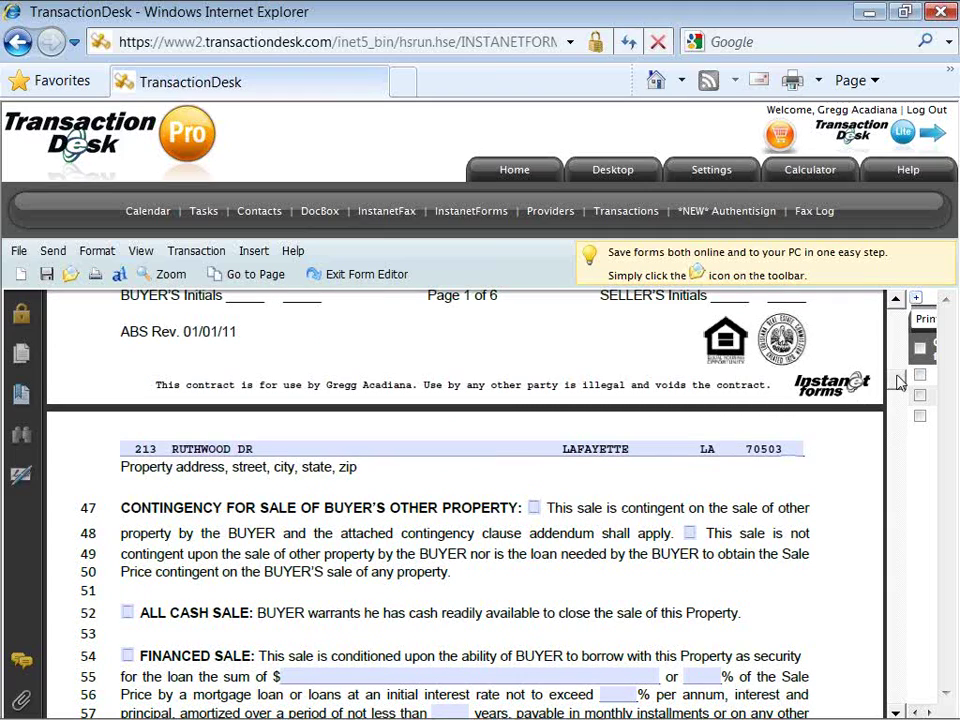
scroll(897, 383, up, 5)
scroll(903, 370, up, 3)
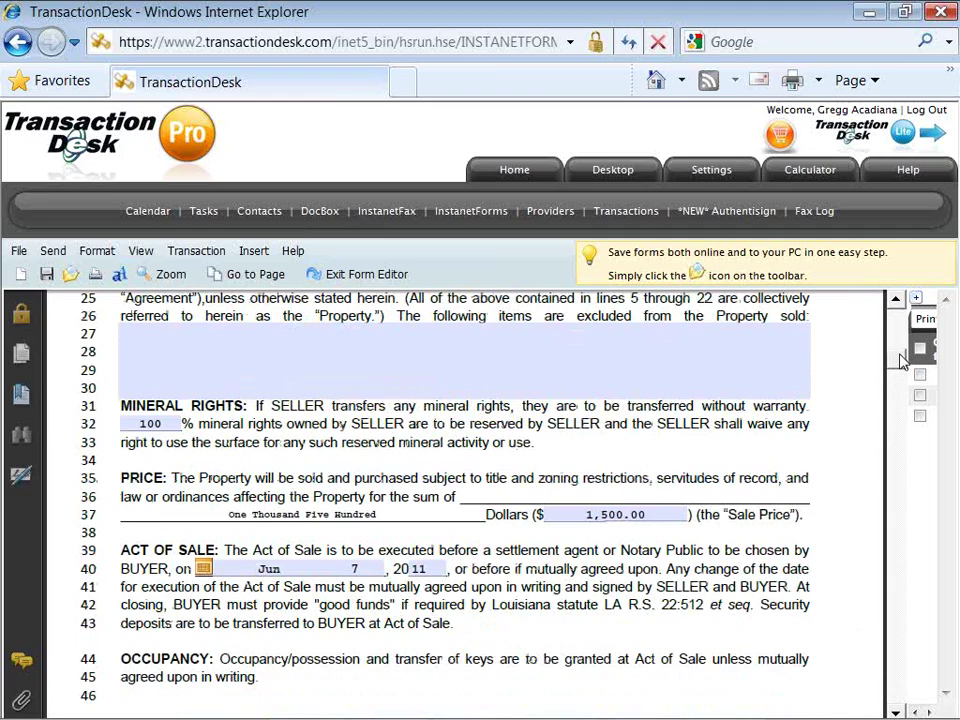
scroll(903, 355, up, 5)
scroll(903, 345, up, 9)
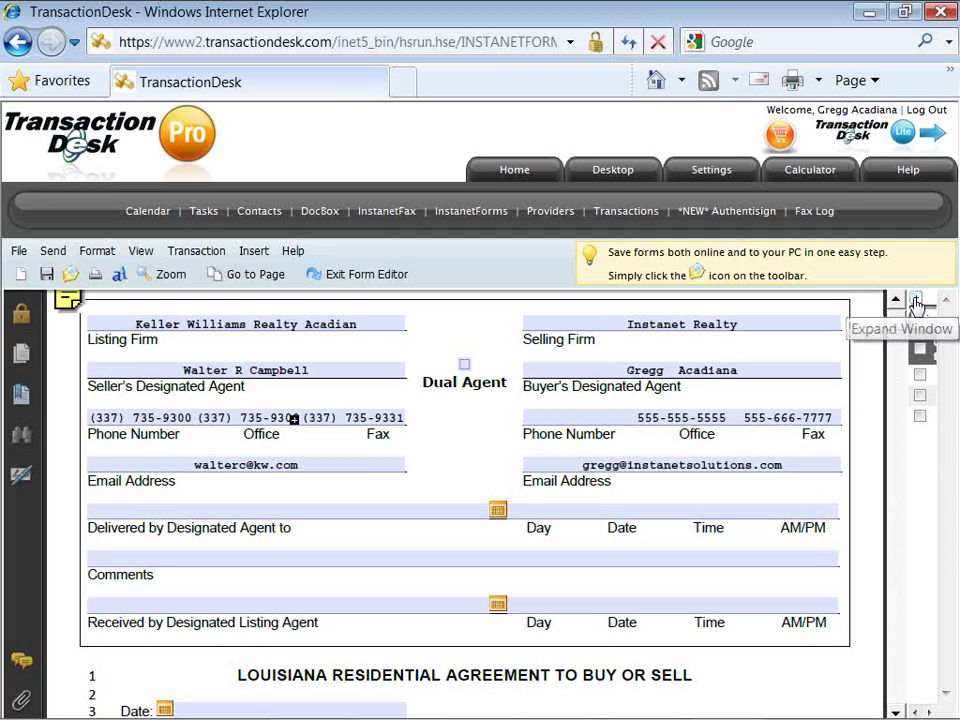
- Expand the forms panel, open the Agent Profile Form, and answer Yes to save the agreement
click(916, 302)
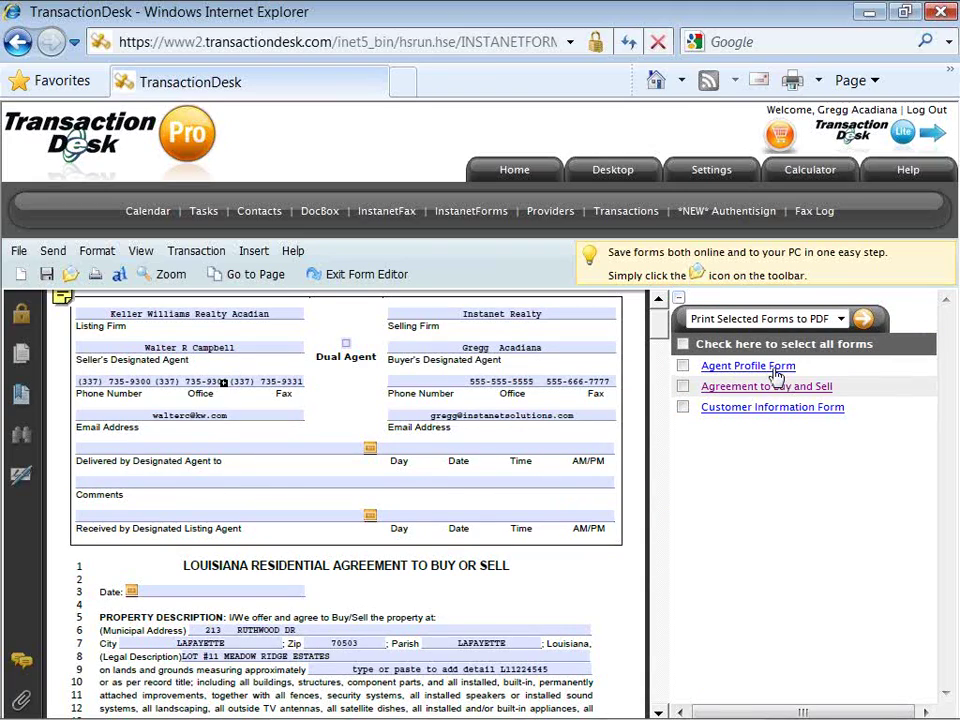
click(776, 370)
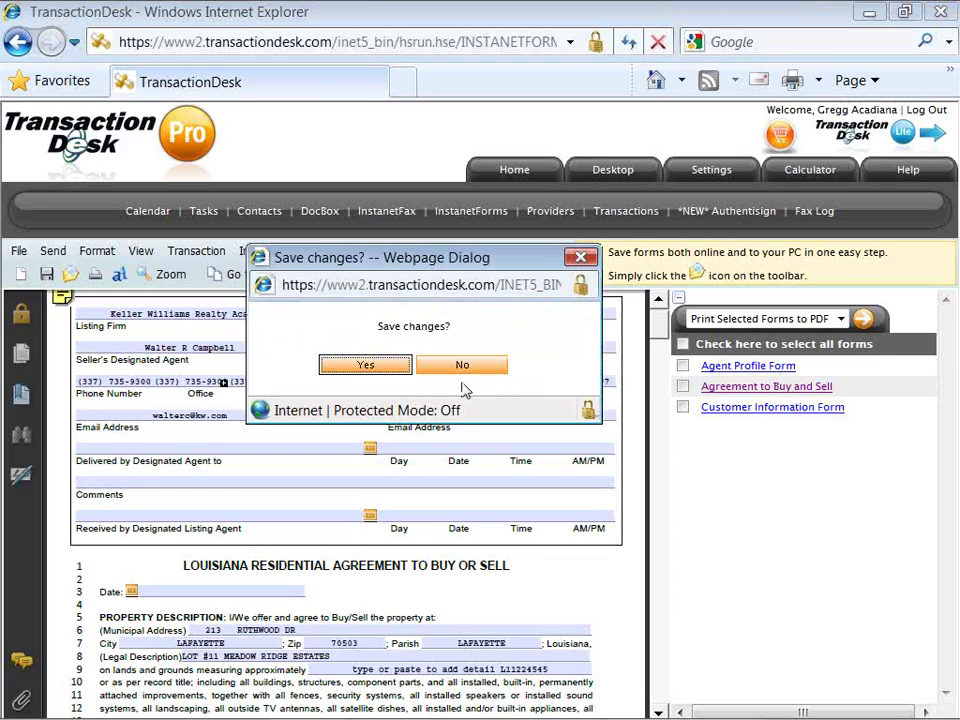
click(362, 363)
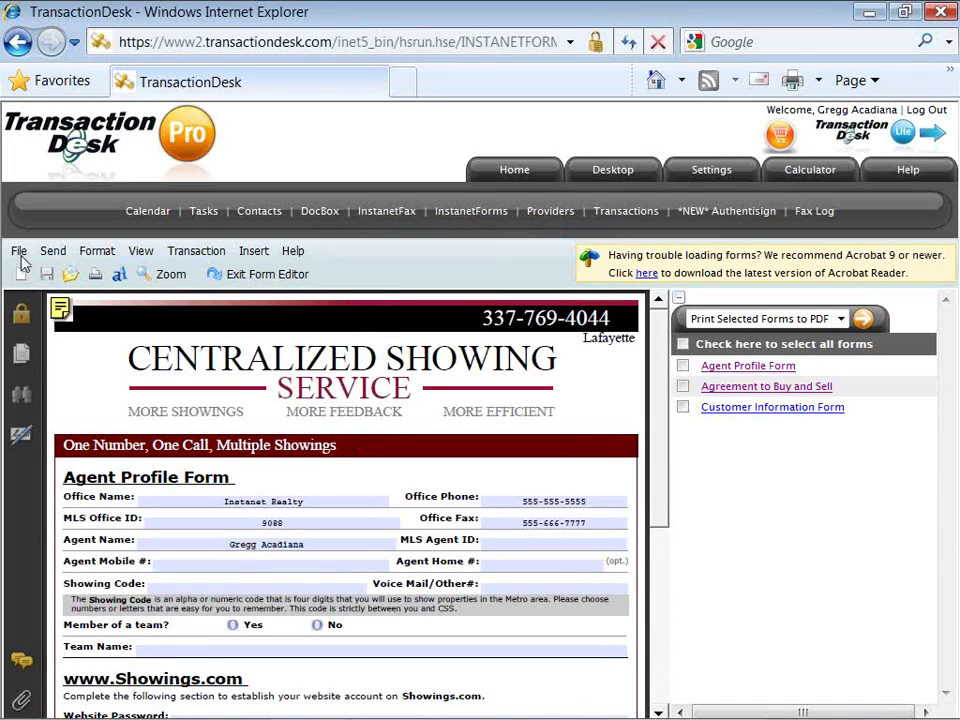
- Show the editor's File, Send, Format, View and Transaction menus one after another
click(20, 254)
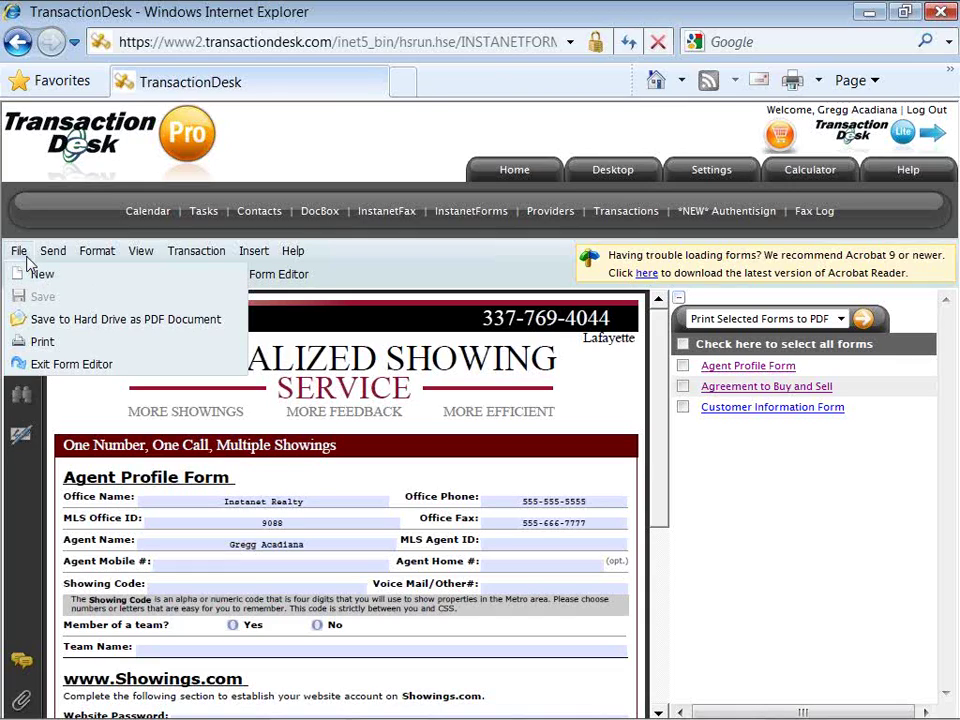
click(47, 258)
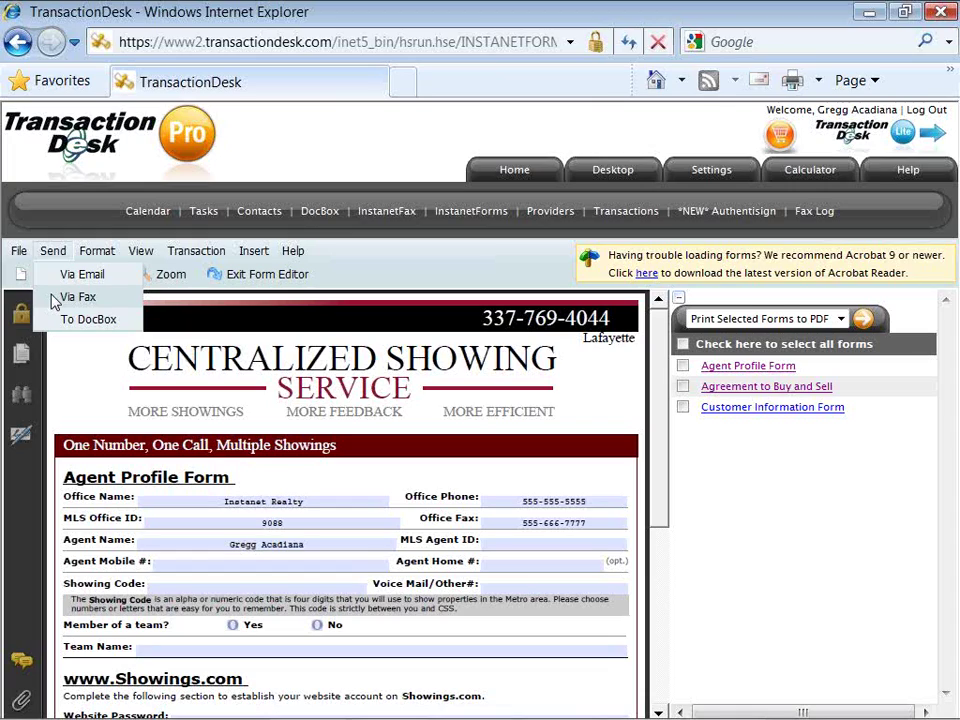
mouse_move(97, 258)
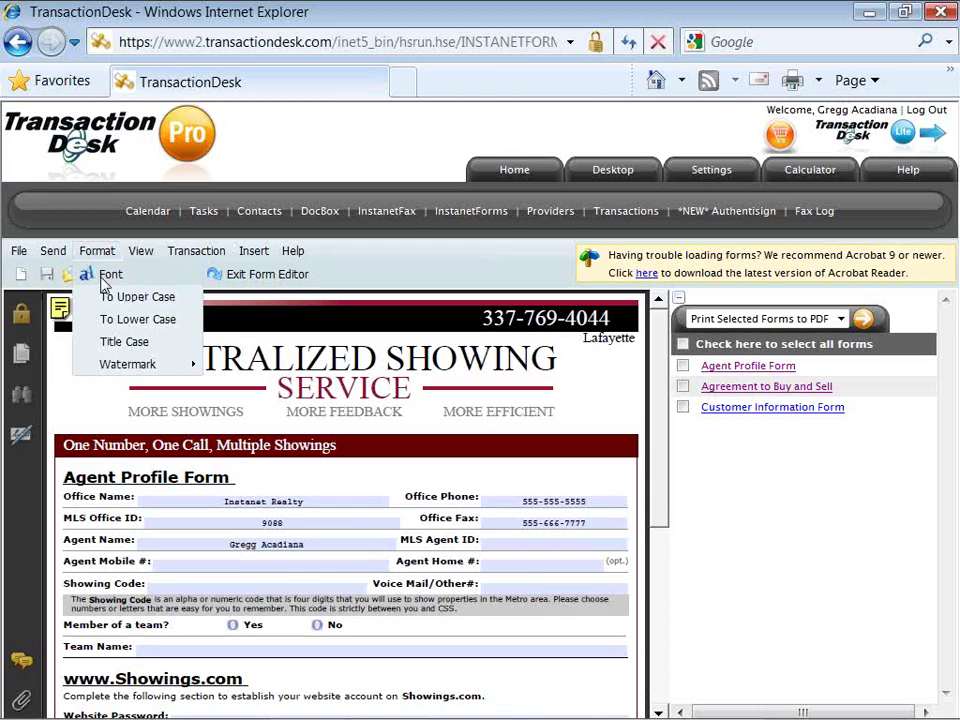
mouse_move(140, 252)
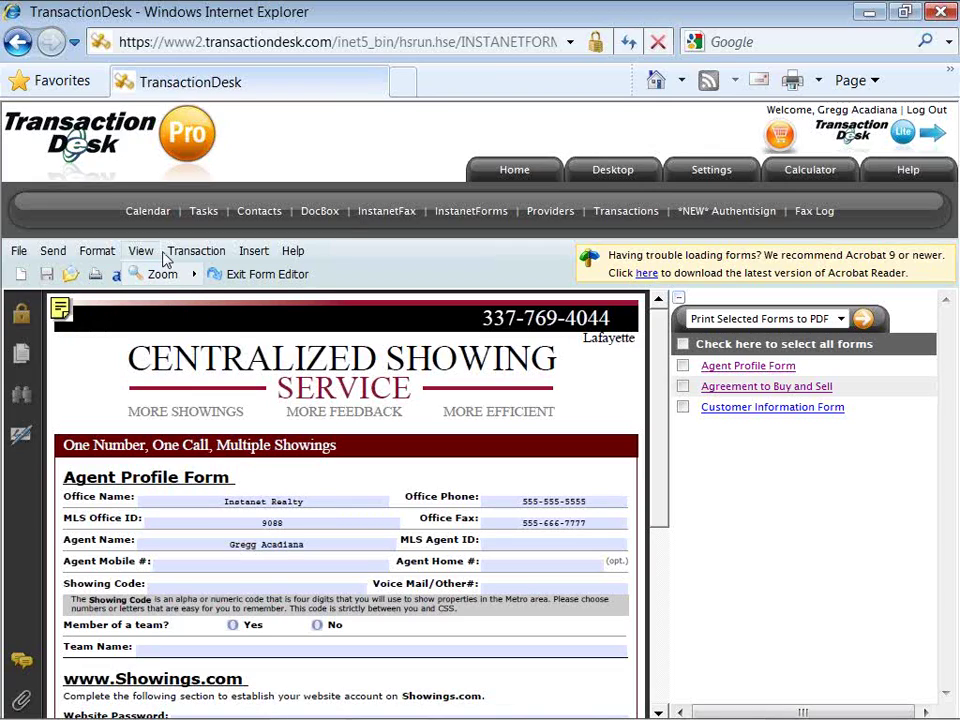
mouse_move(183, 260)
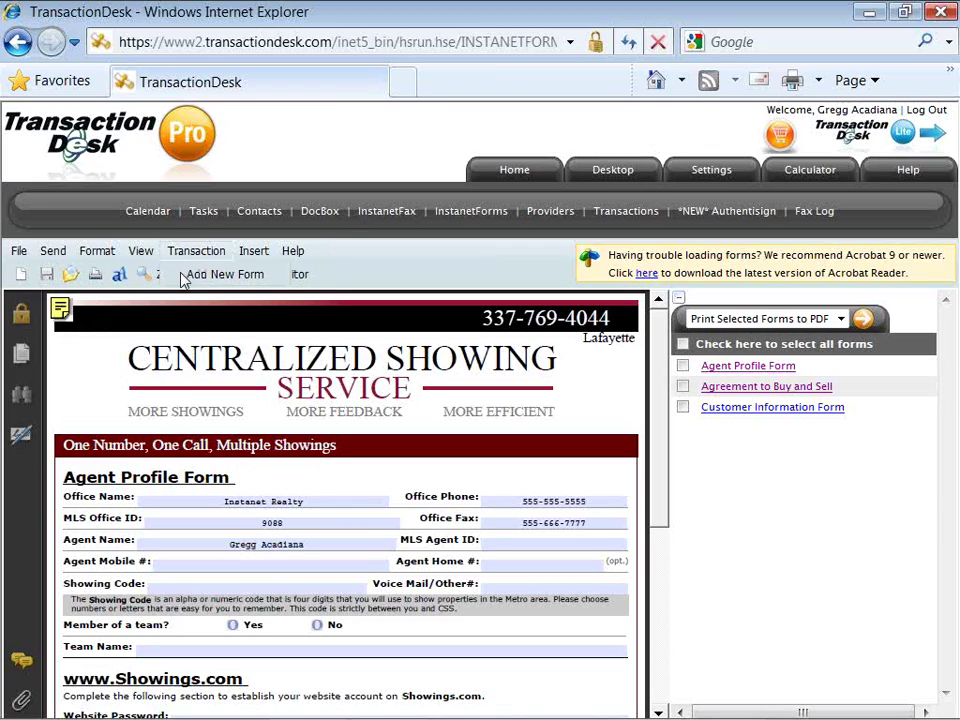
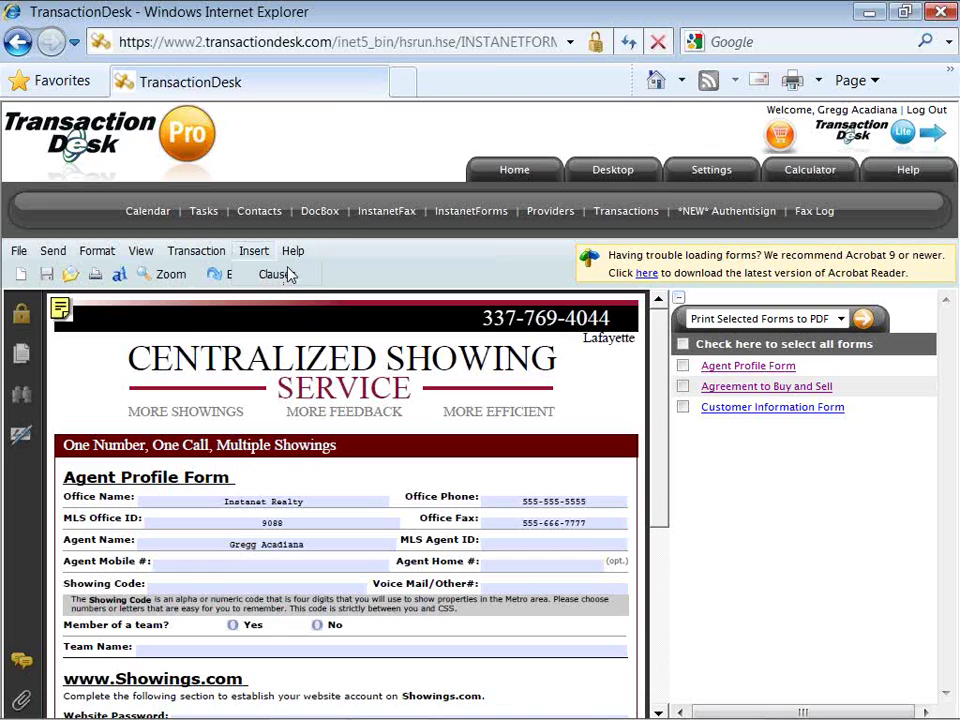
- Set the selected-forms action to Print Selected Forms to PDF and dismiss the no-forms warning
click(293, 252)
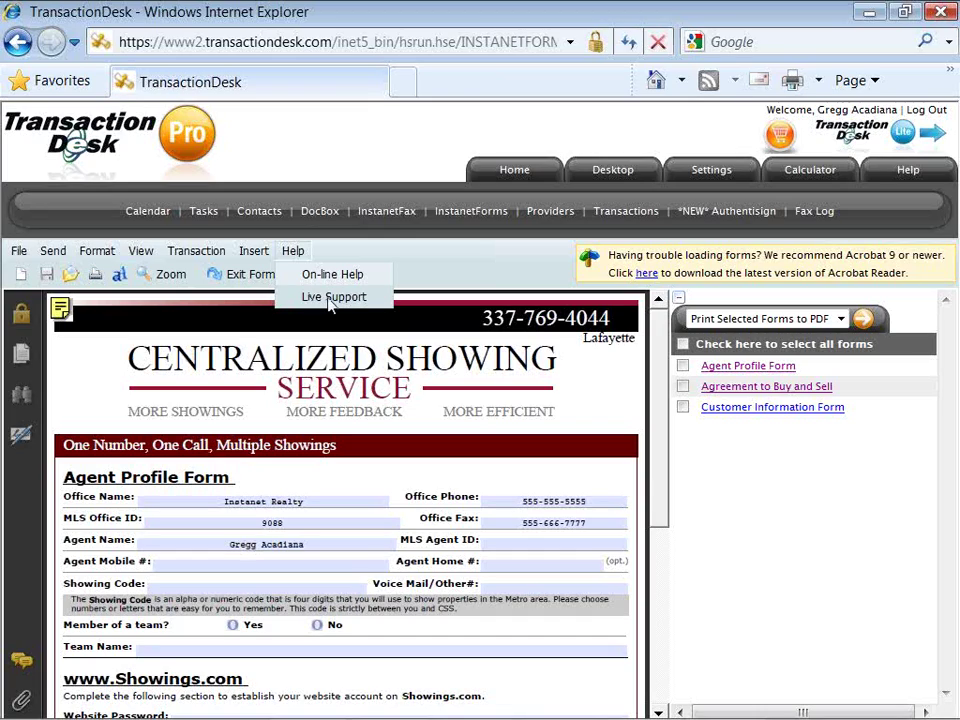
click(466, 287)
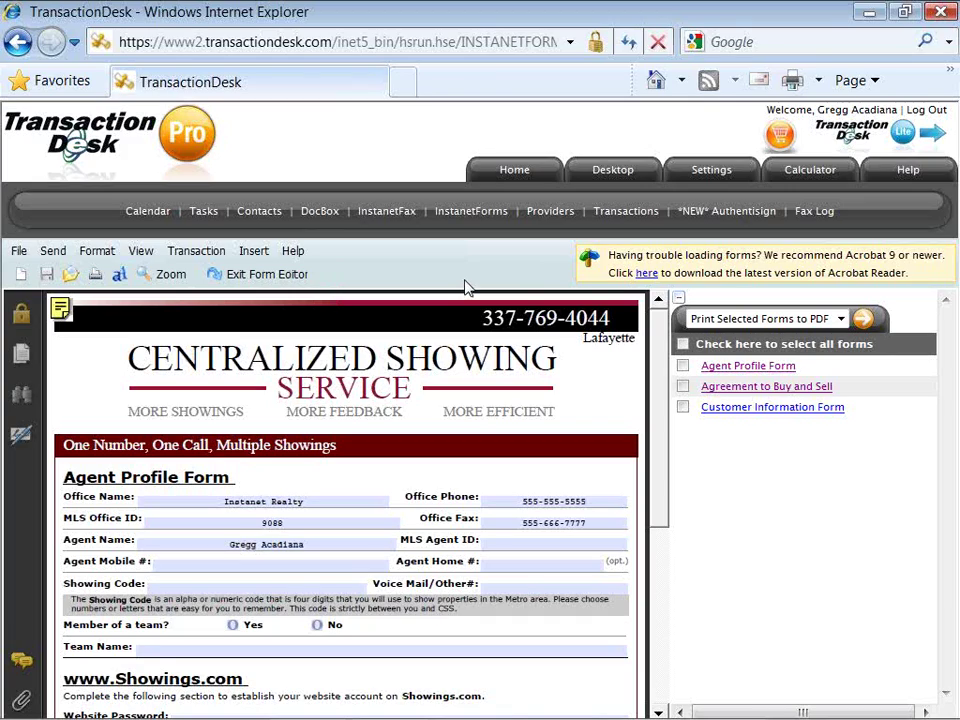
click(839, 322)
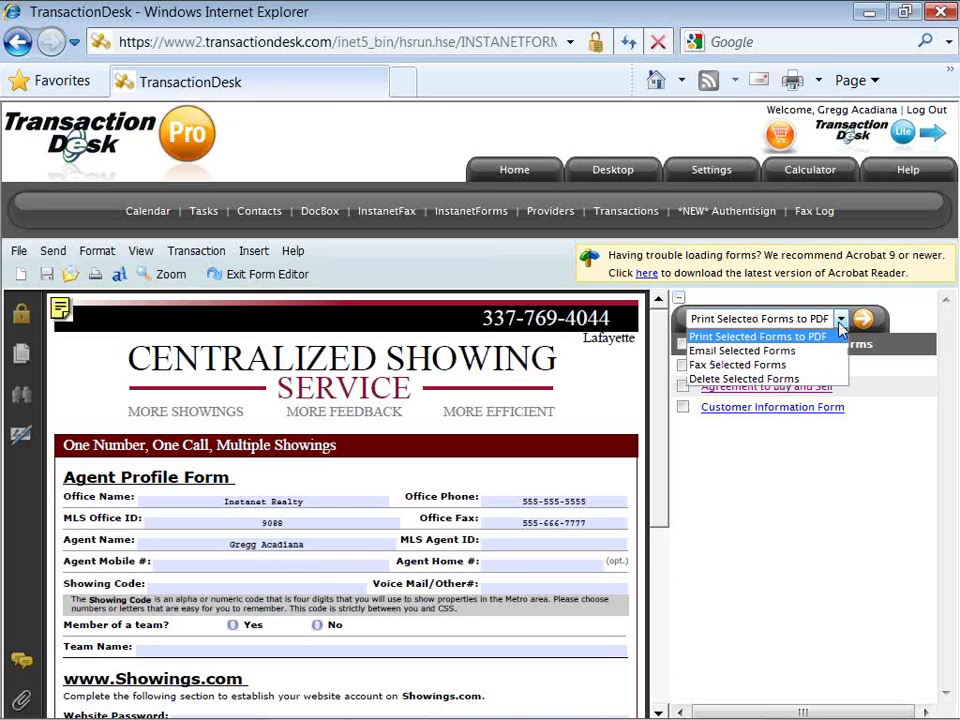
key(Down)
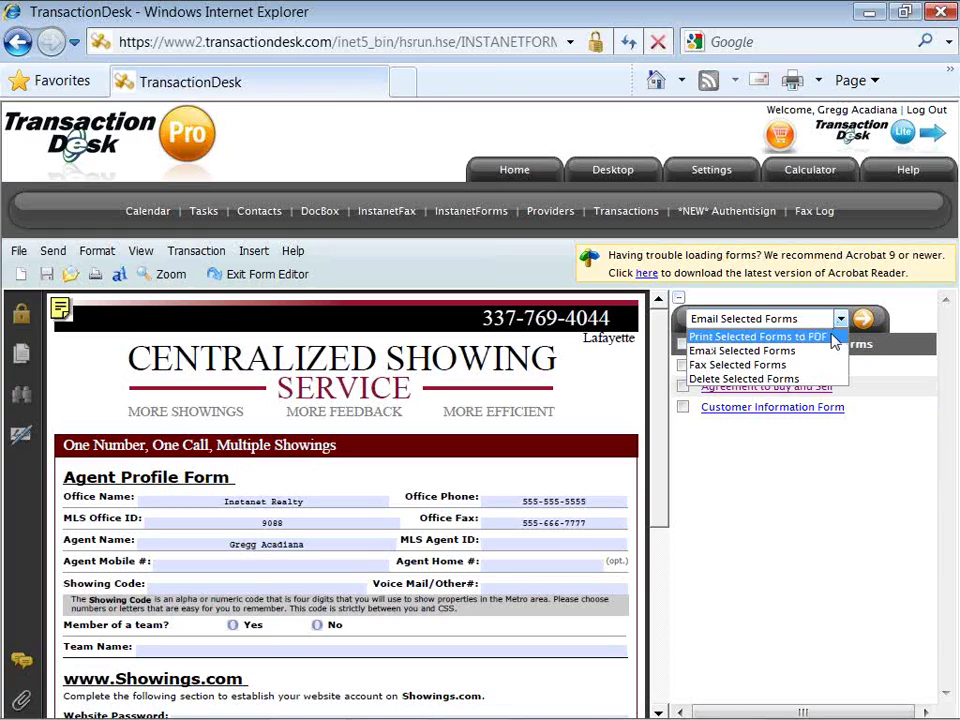
click(834, 343)
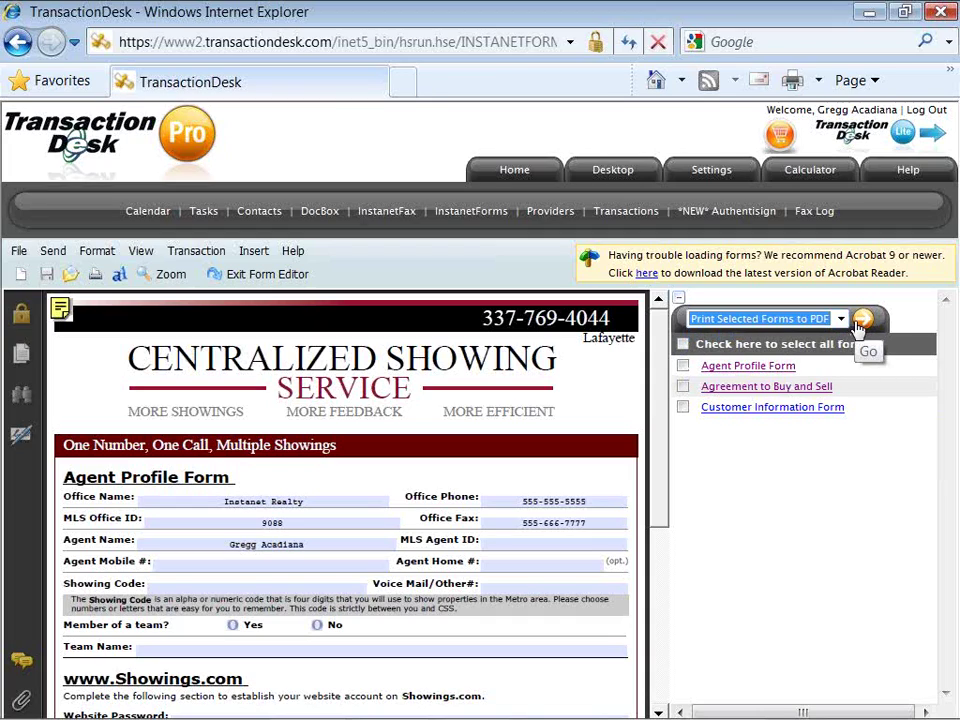
click(863, 320)
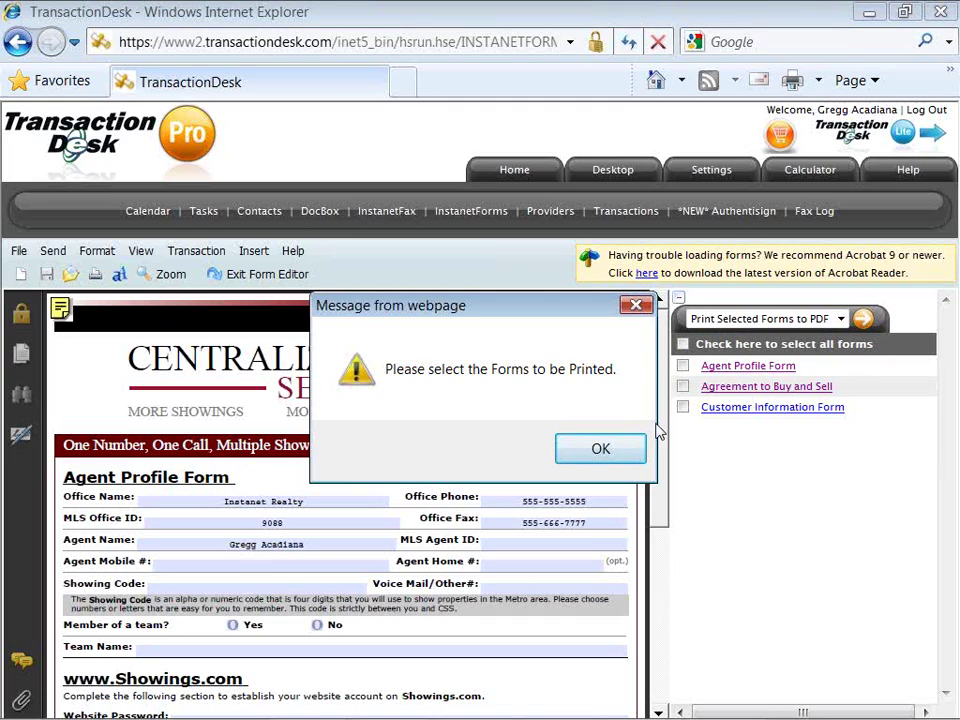
click(601, 449)
- Select all three forms and run Print Selected Forms to PDF
click(683, 344)
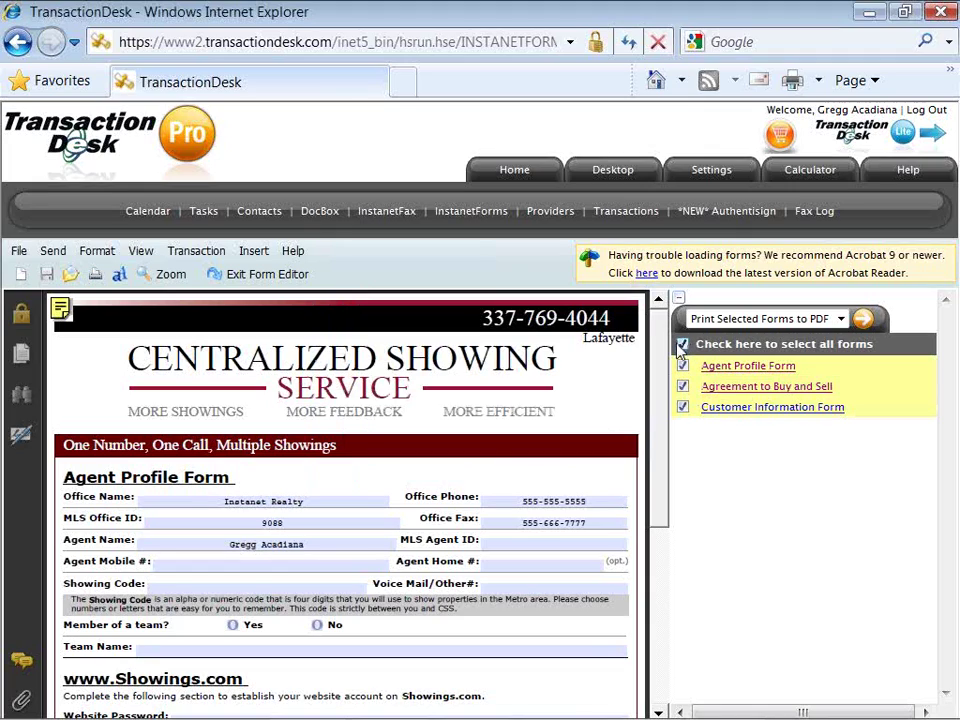
click(683, 407)
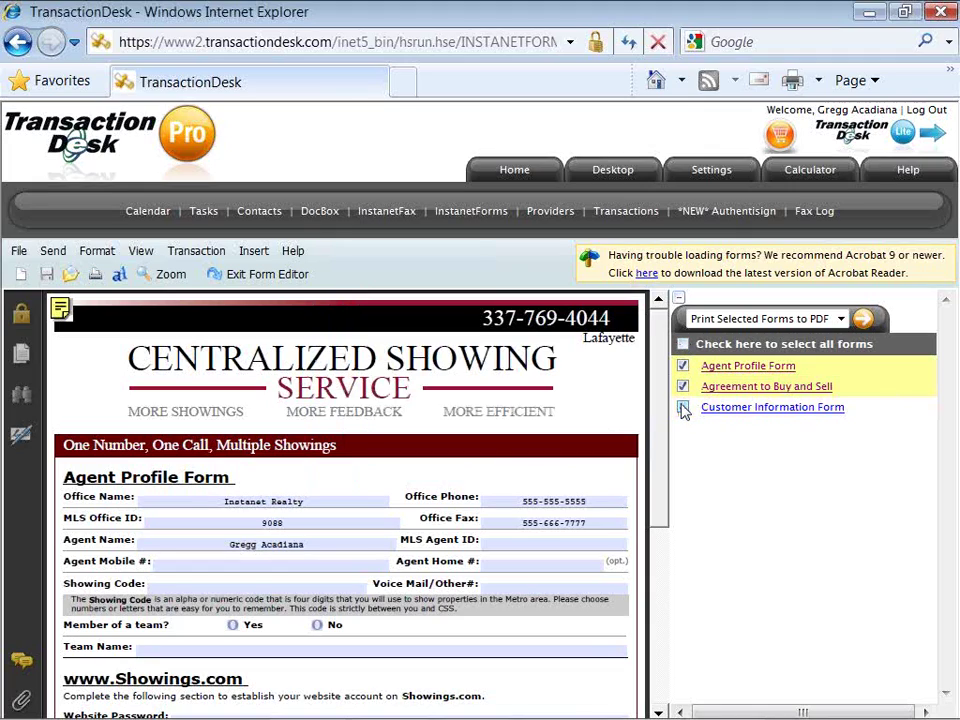
click(682, 407)
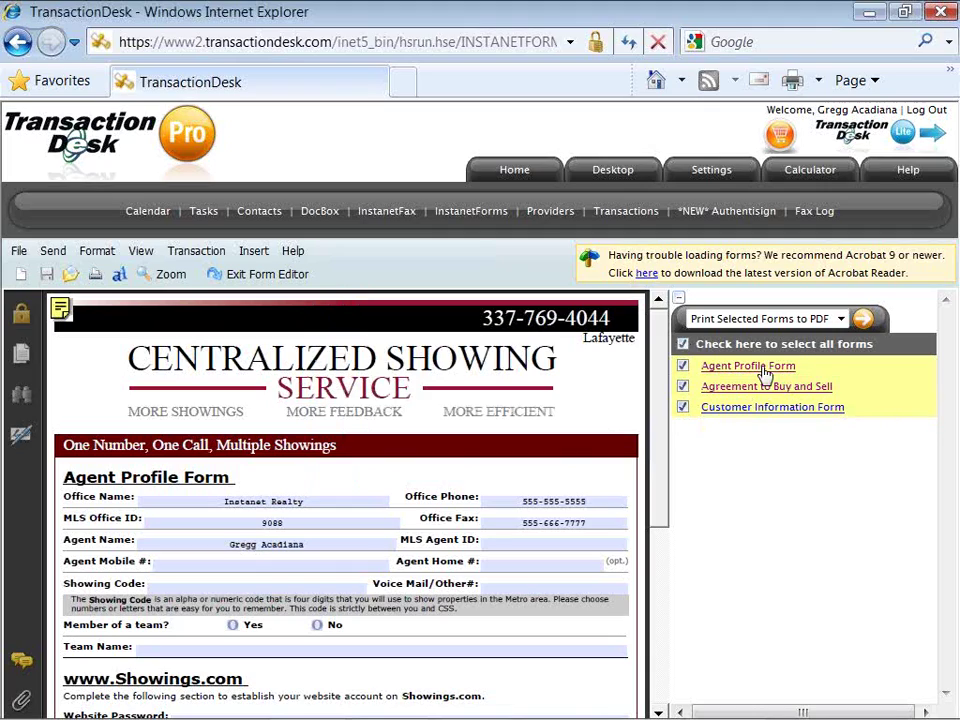
click(863, 320)
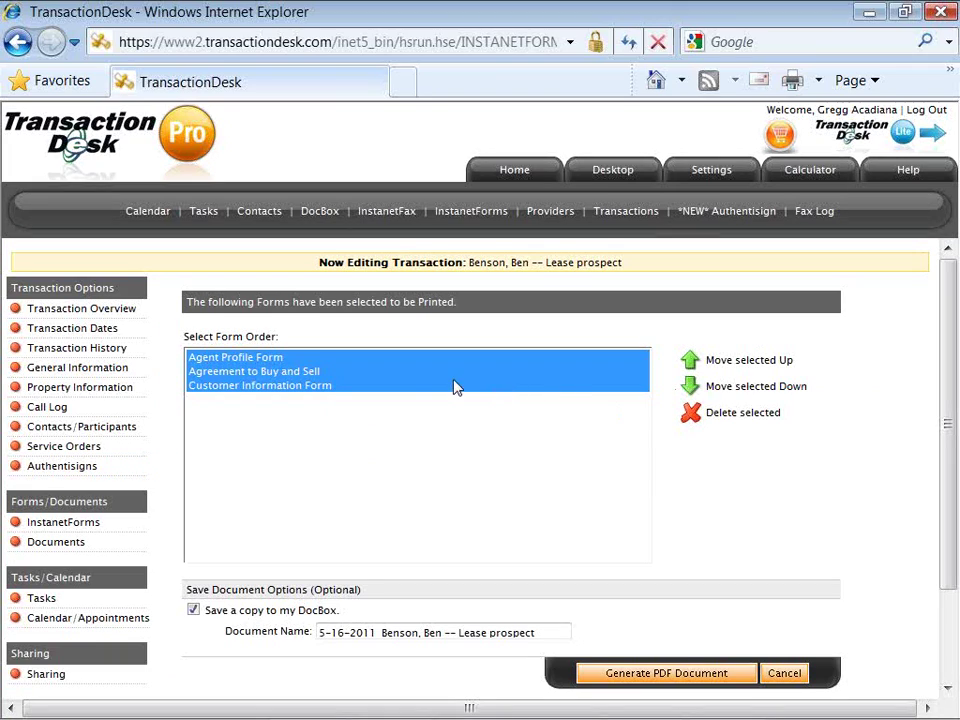
- Move Customer Information Form up two places in the Select Form Order list
click(271, 374)
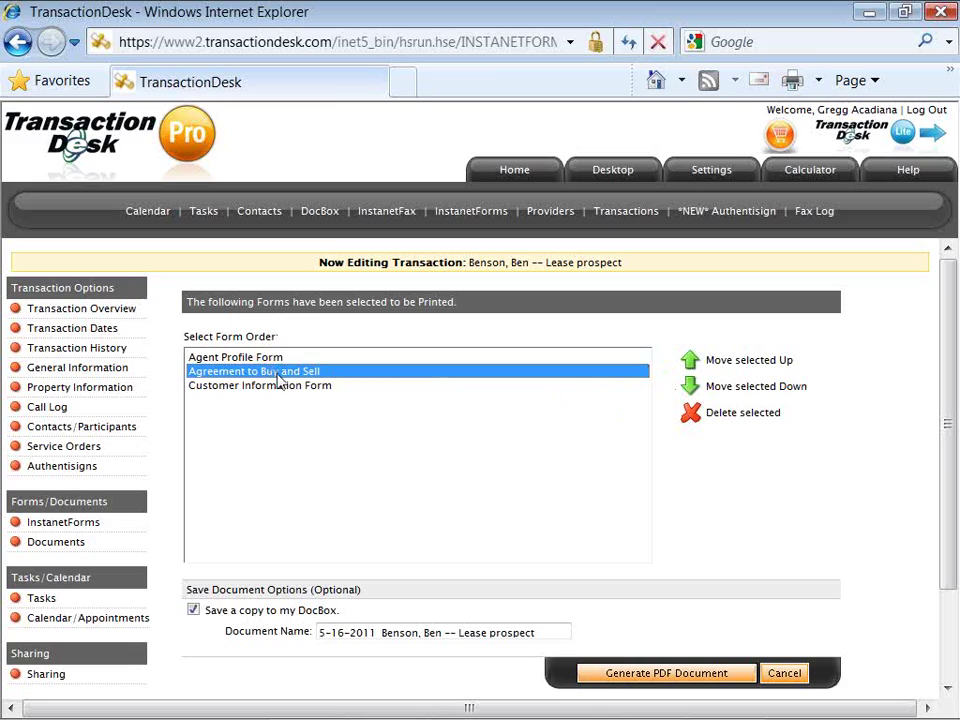
click(328, 388)
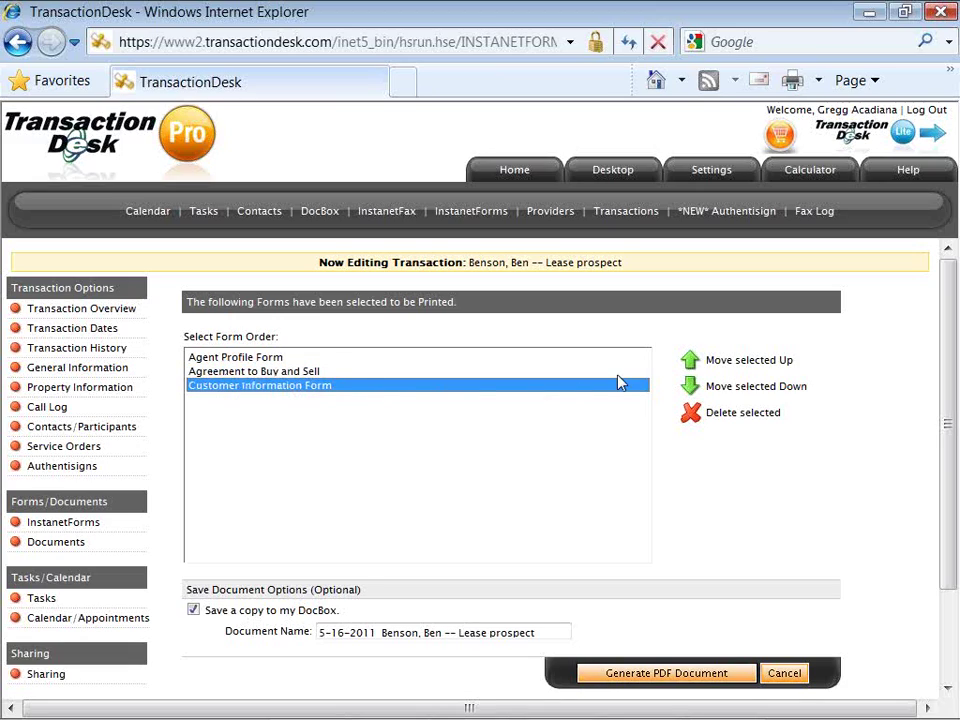
click(692, 367)
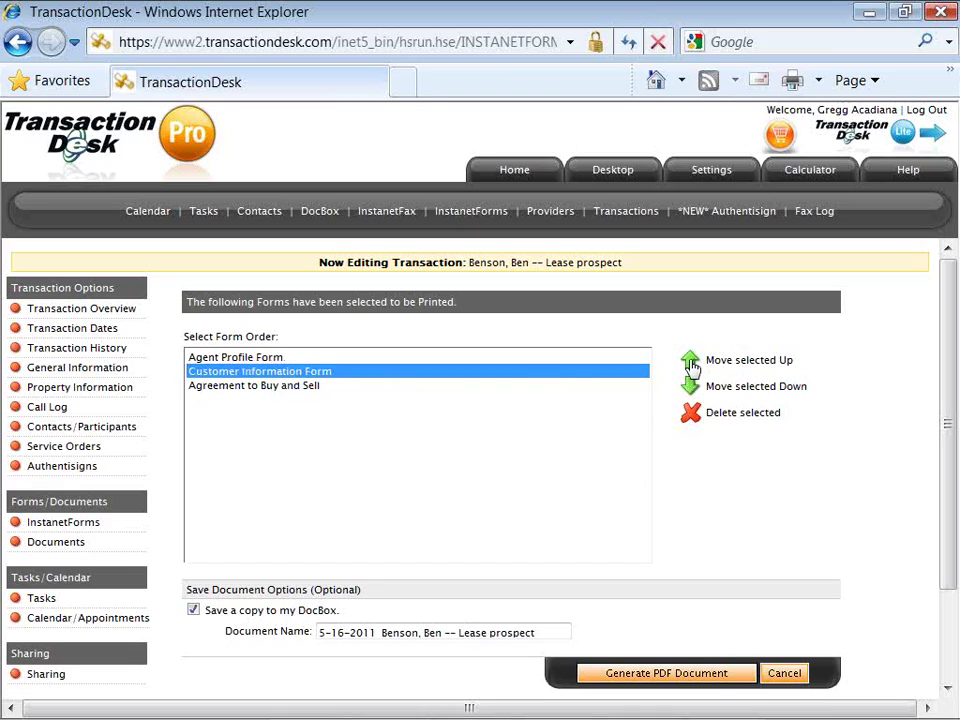
click(692, 367)
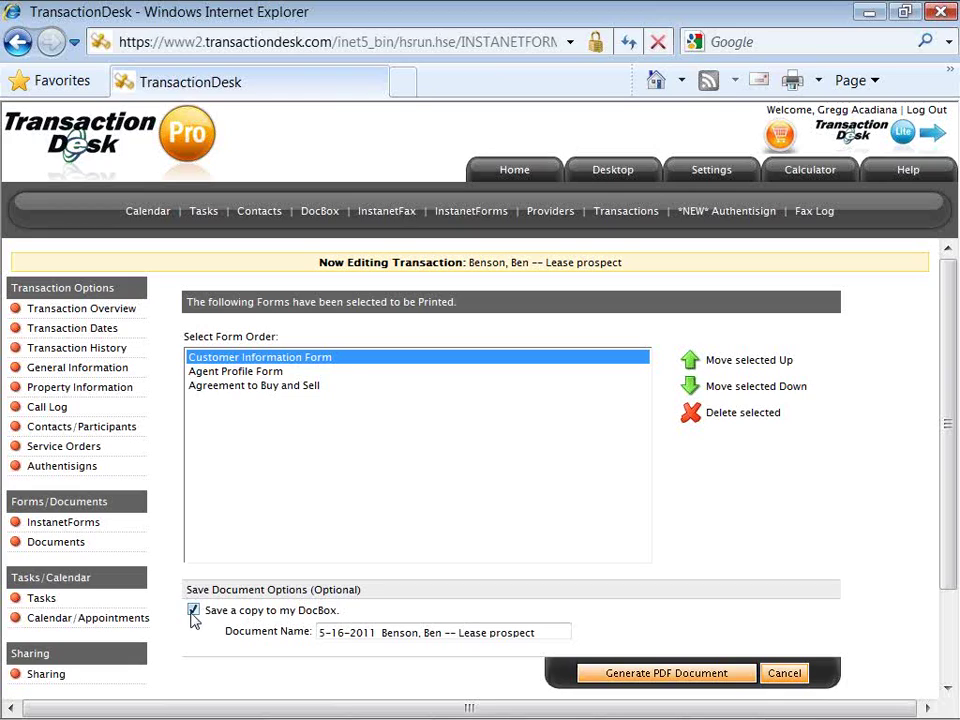
- Remove the date, replace 'prospect' with 'App Packet' in the document name, and generate the PDF
drag(381, 631, 310, 652)
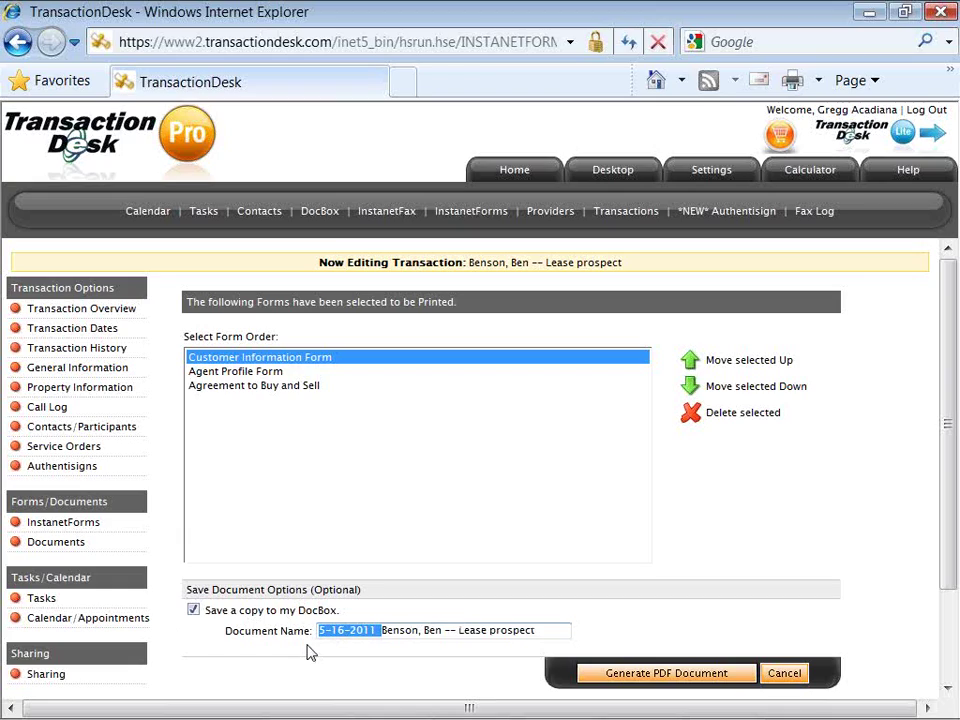
key(Delete)
key(End)
key(BackSpace)
key(BackSpace)
key(BackSpace)
key(BackSpace)
key(BackSpace)
key(BackSpace)
key(BackSpace)
key(BackSpace)
key(BackSpace)
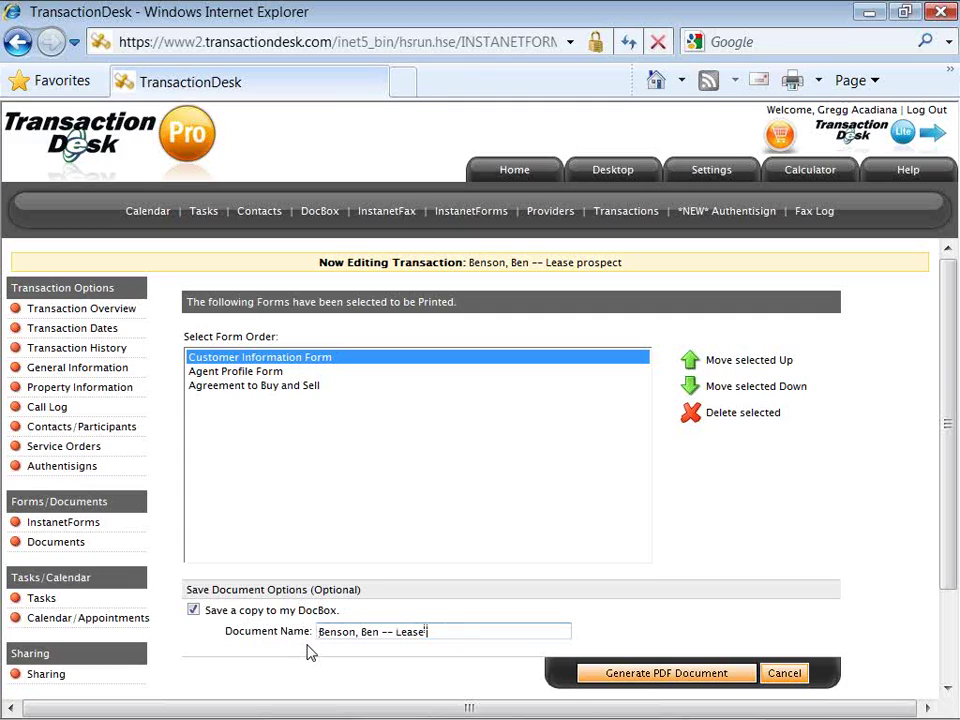
text(App Packet)
click(630, 676)
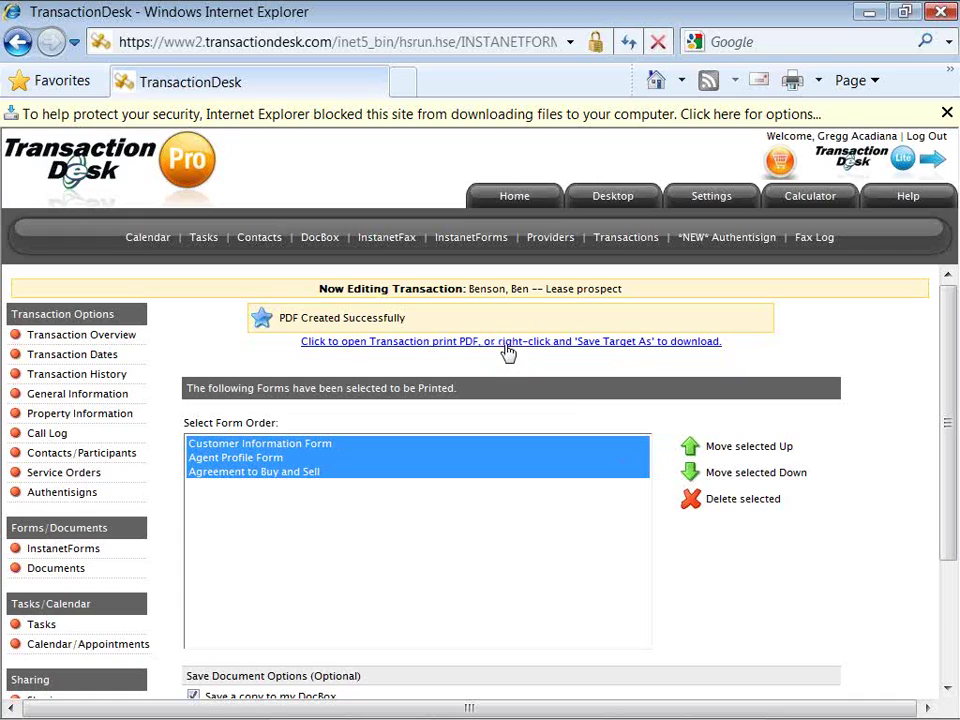
- Open the generated Transaction print PDF and bring up its Print dialog
click(506, 343)
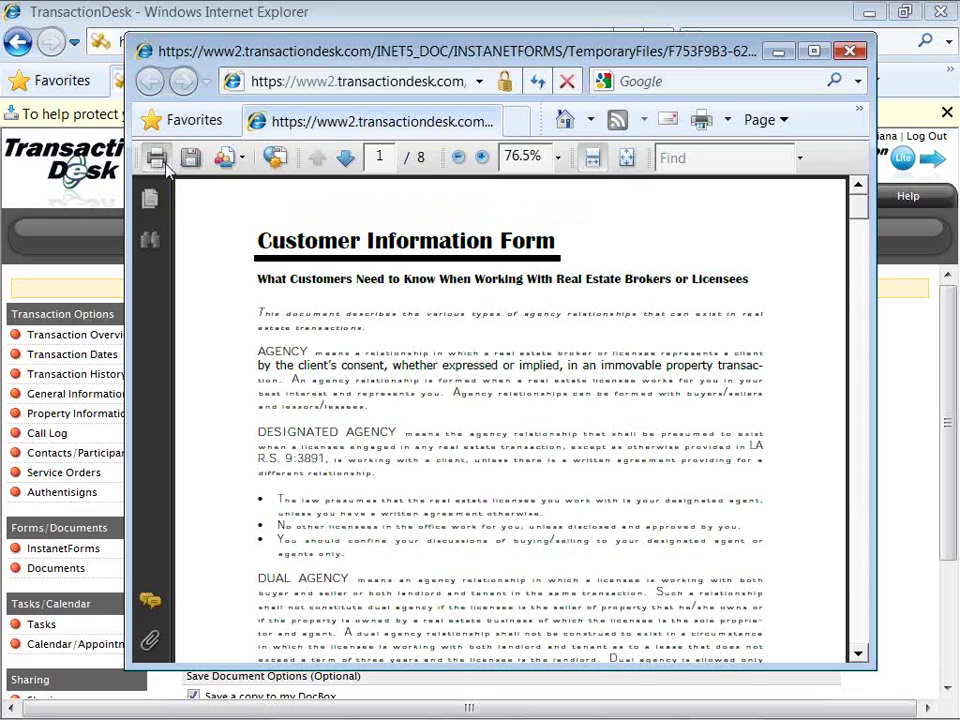
click(160, 160)
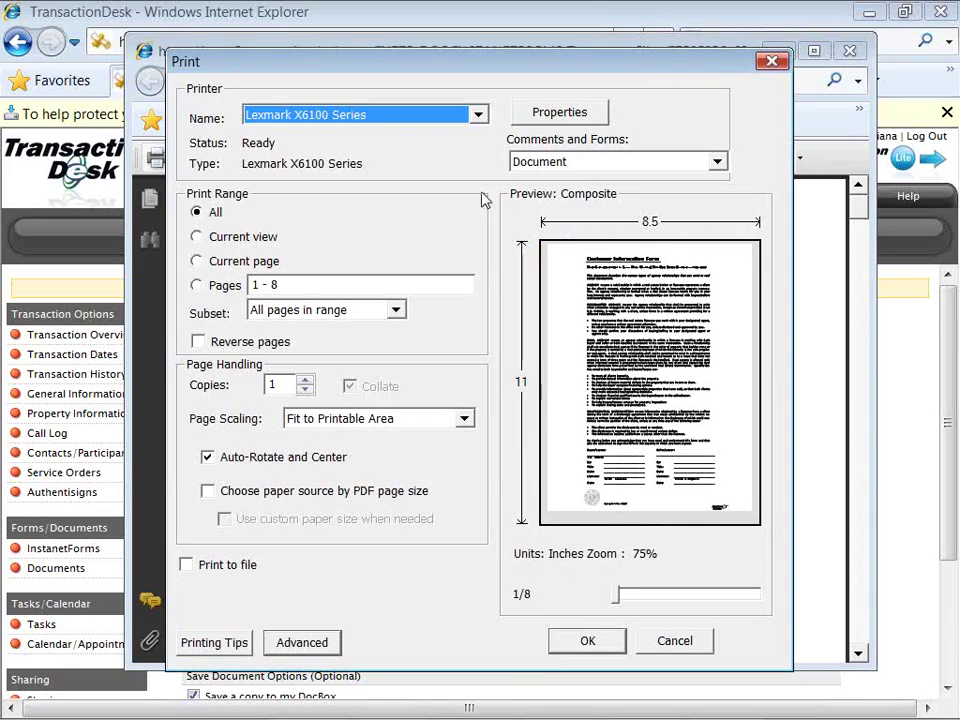
- Choose DocBox Printer by Instanet Solutions as the printer for the forms PDF
click(479, 117)
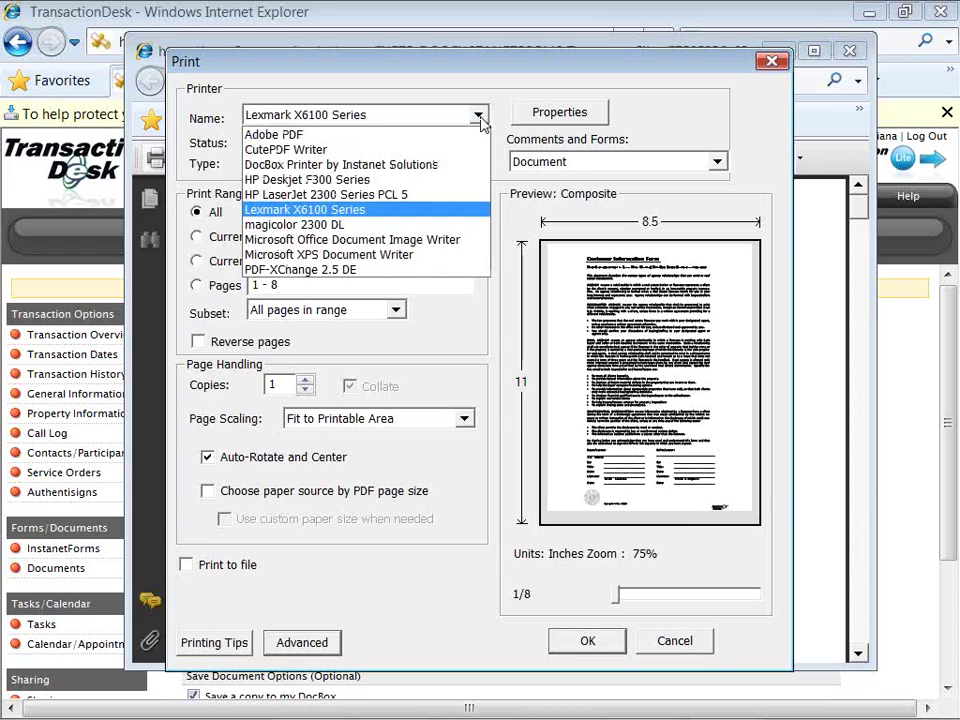
key(Up)
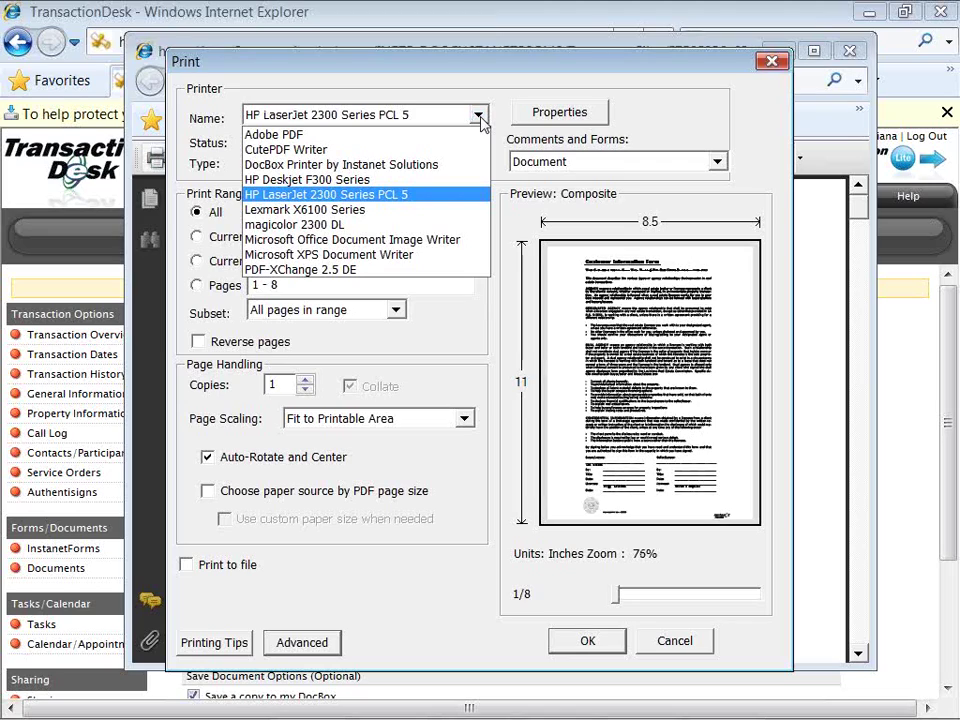
key(Down)
key(Down)
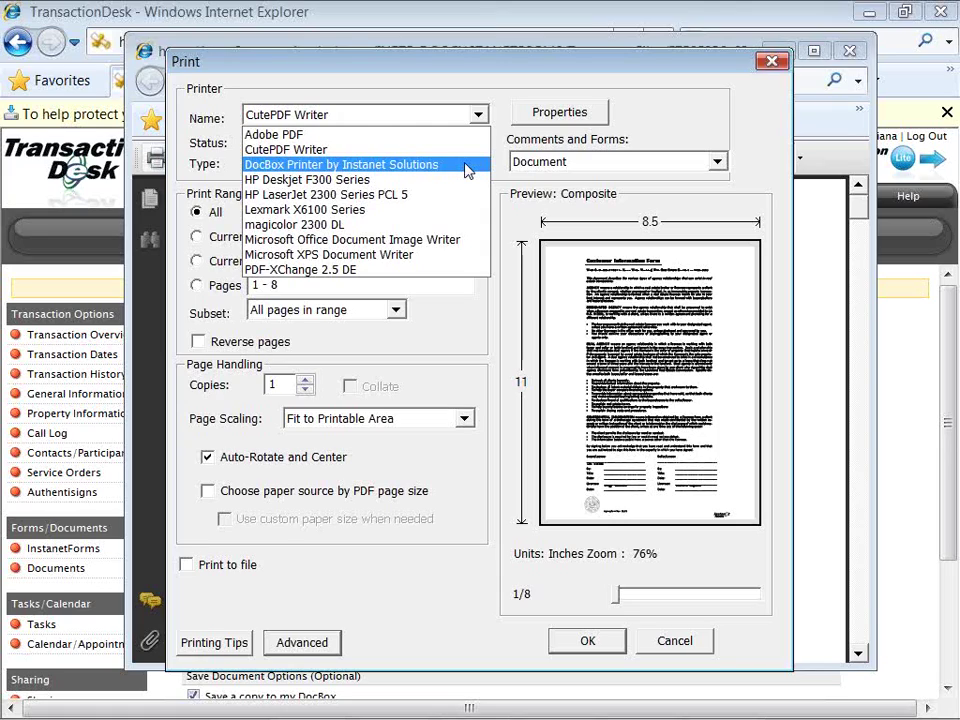
click(466, 170)
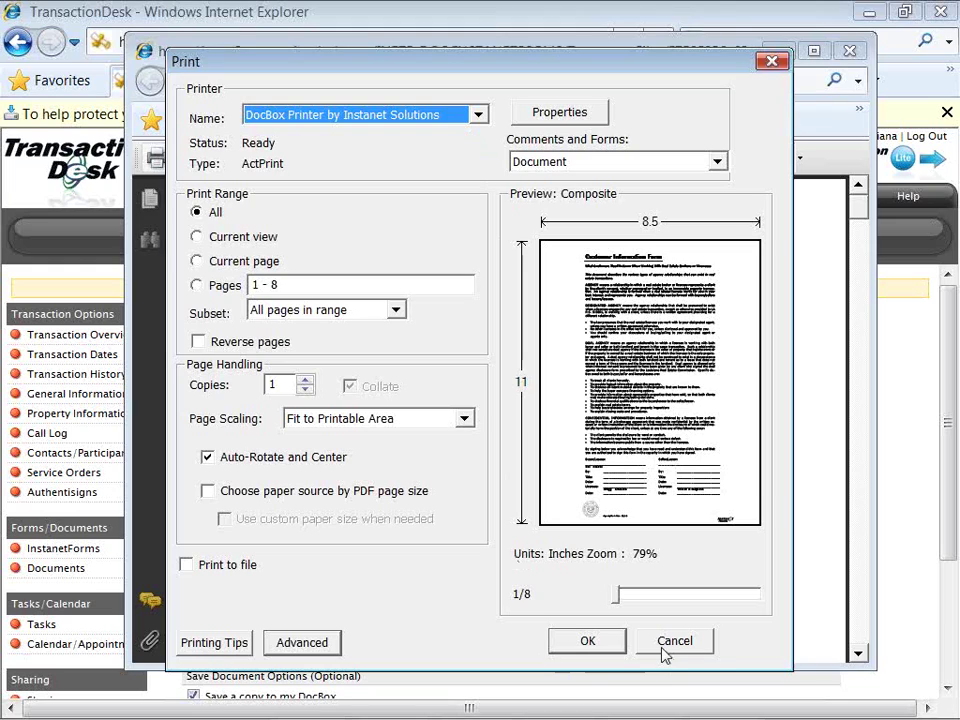
- Cancel the Print dialog and minimize the PDF window to return to the Print Forms page
click(664, 646)
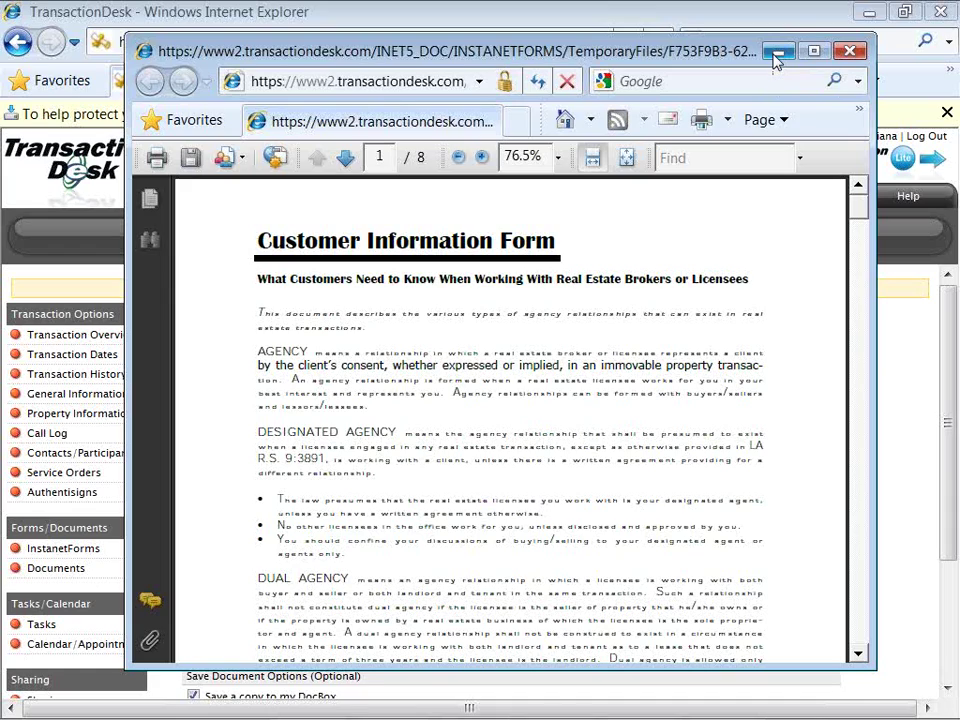
click(776, 55)
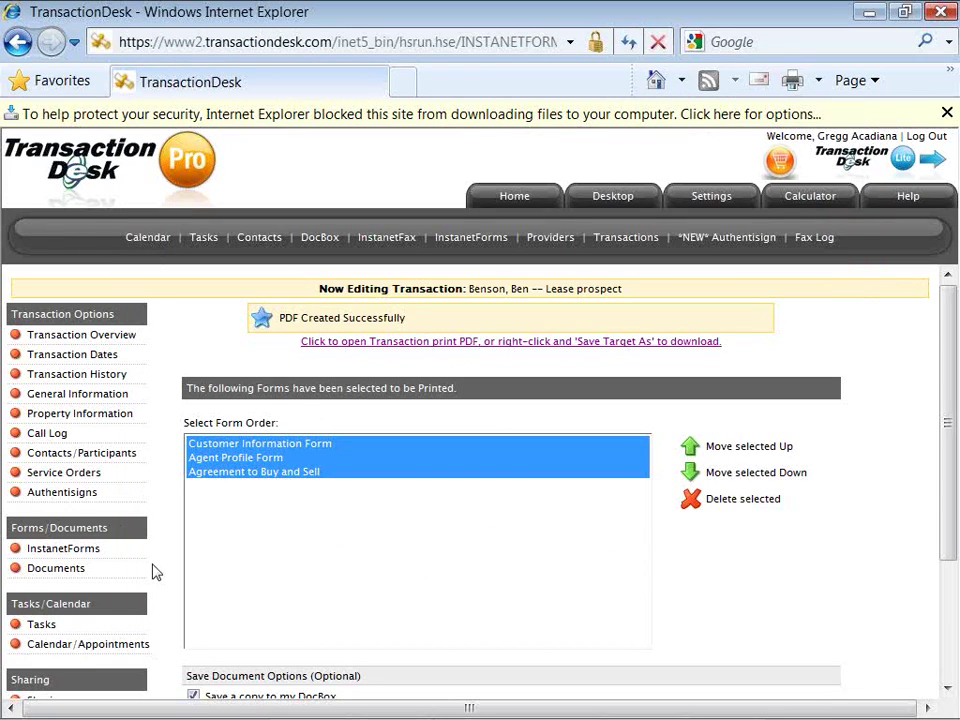
scroll(155, 571, down, 1)
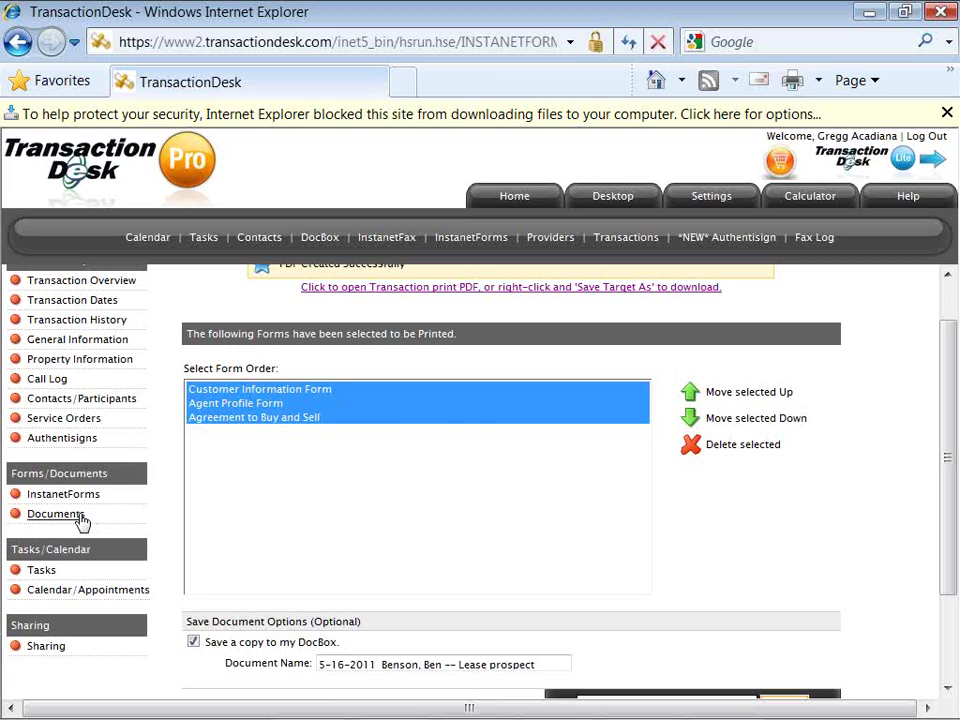
- Open Documents under Forms/Documents in the left menu to list the transaction's documents
click(56, 514)
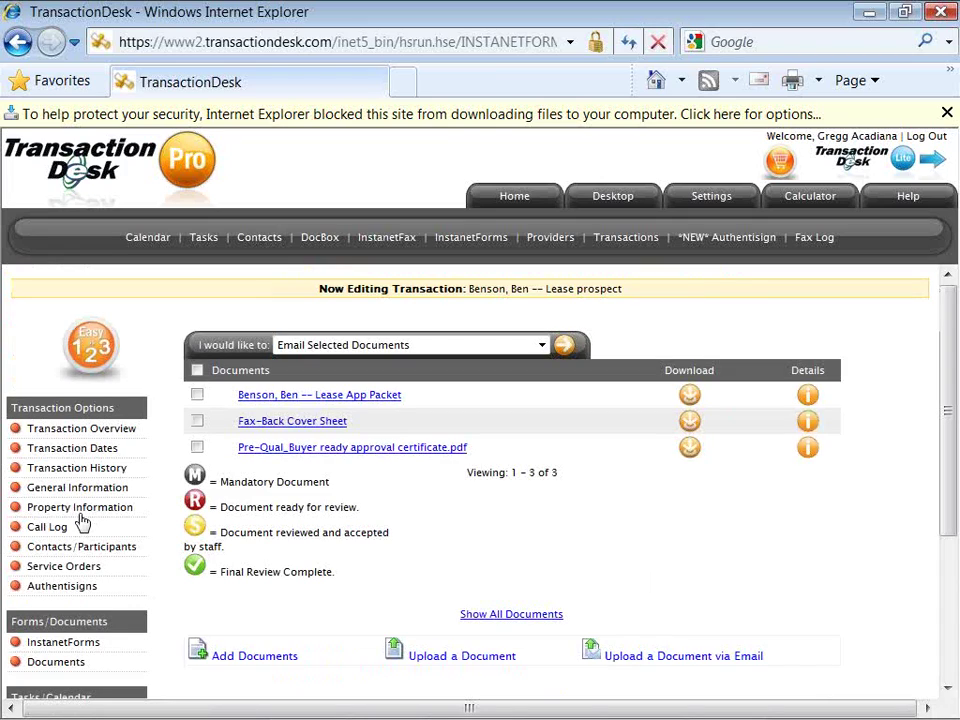
click(90, 595)
- Tick the Lease App Packet and set 'I would like to' to Email Selected Documents
click(197, 395)
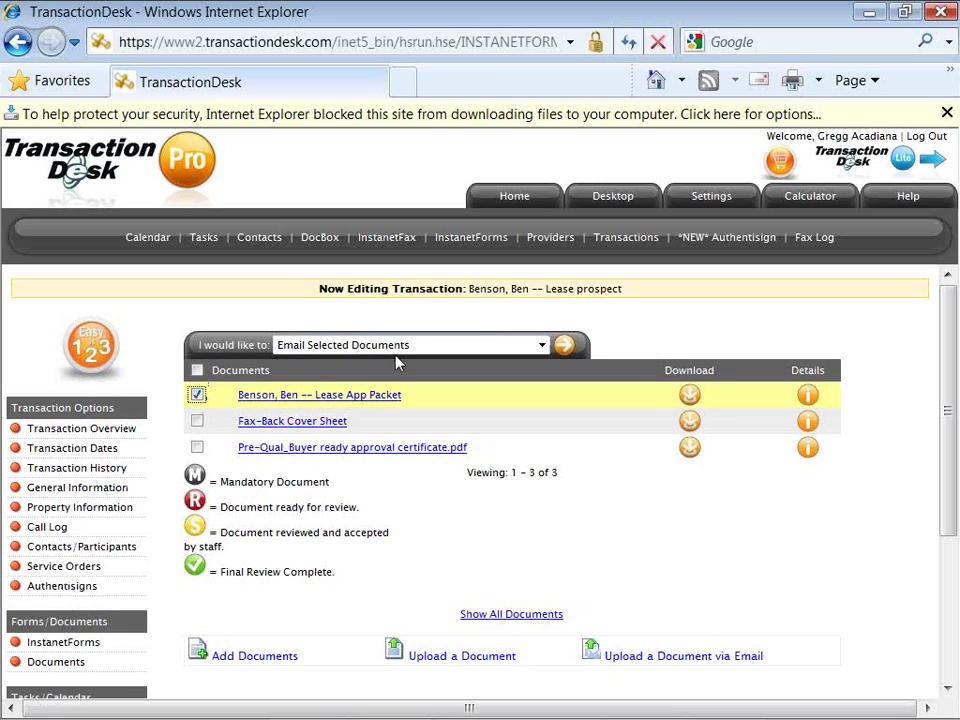
click(541, 352)
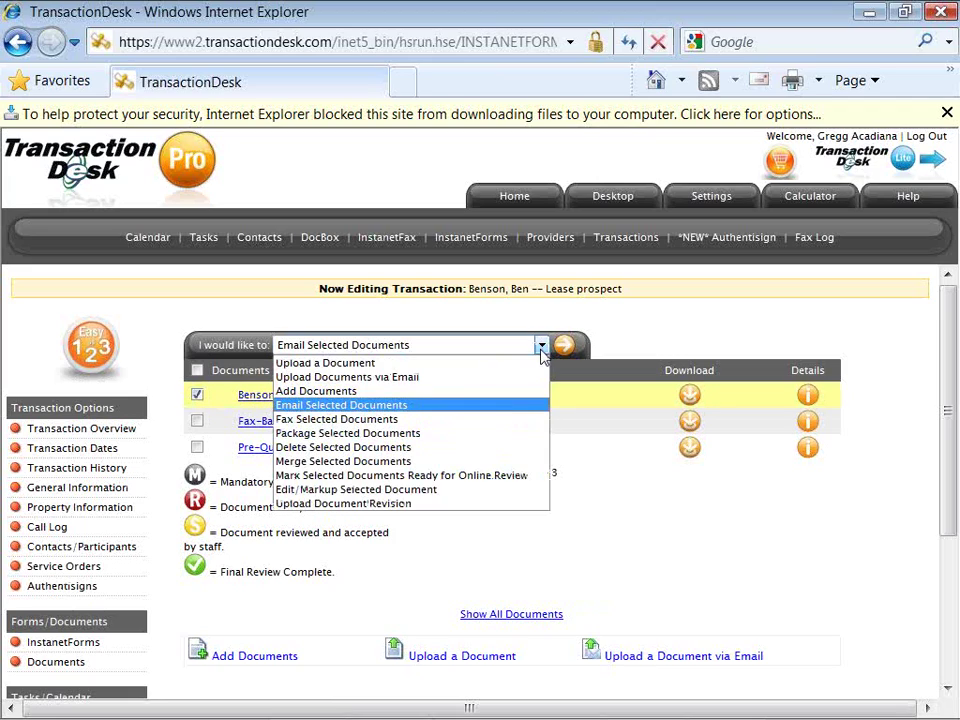
key(Up)
key(Up)
key(Up)
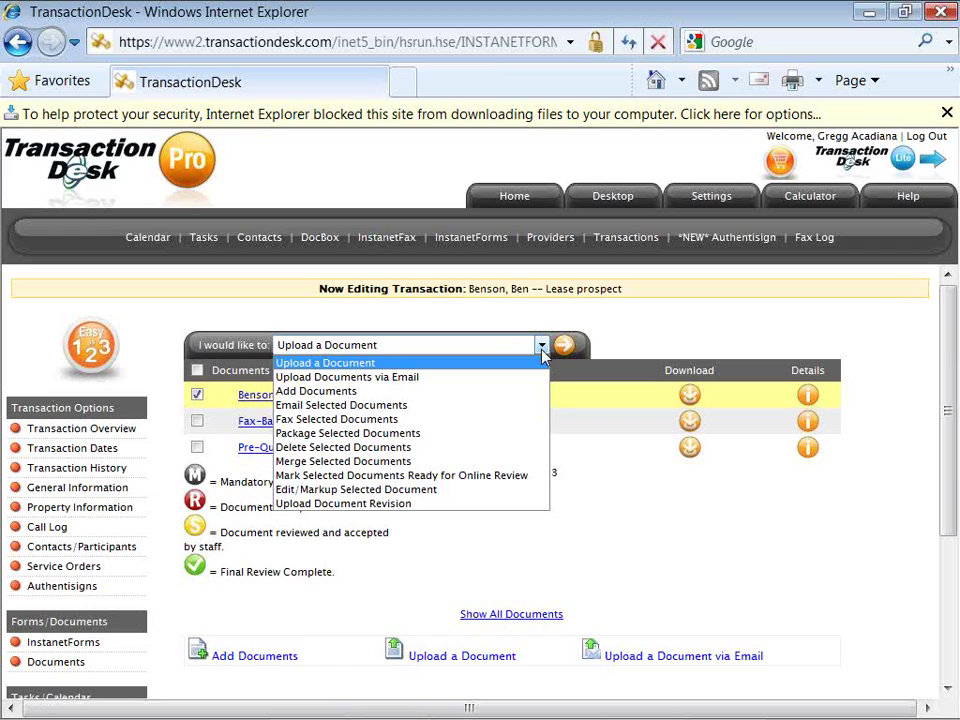
click(537, 414)
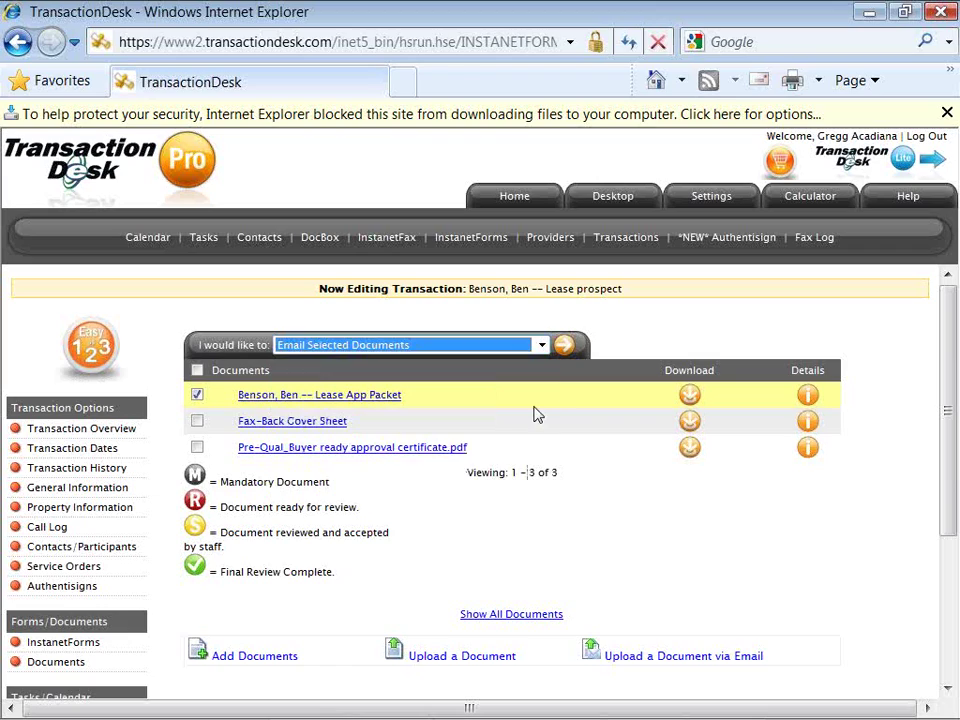
- Start emailing the packet as a link and pick the buyer contact from saved contacts as recipient
click(565, 349)
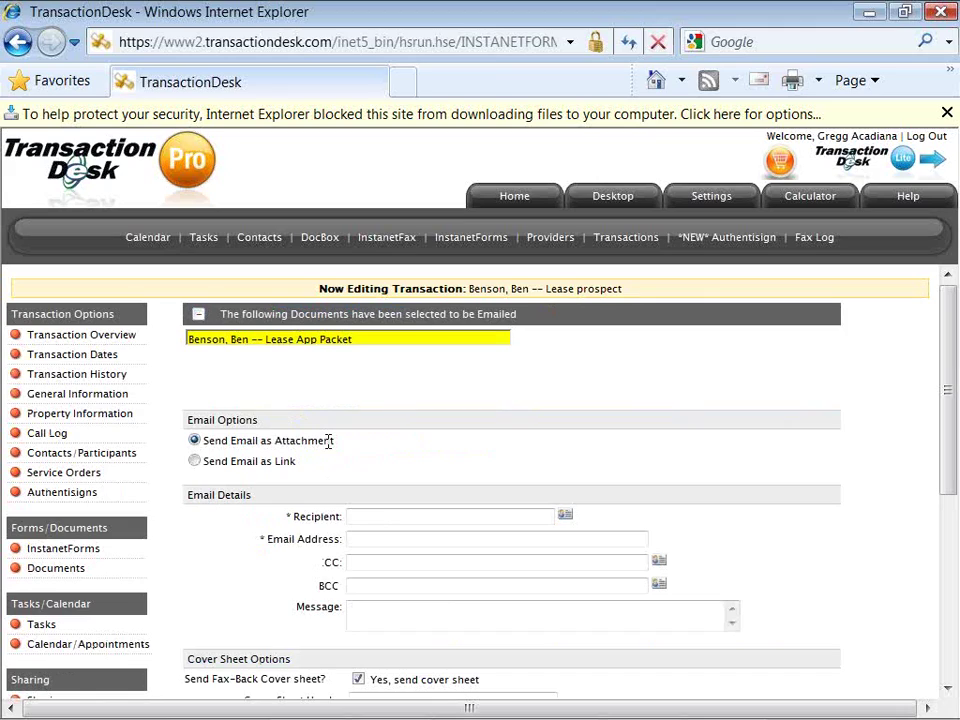
click(195, 462)
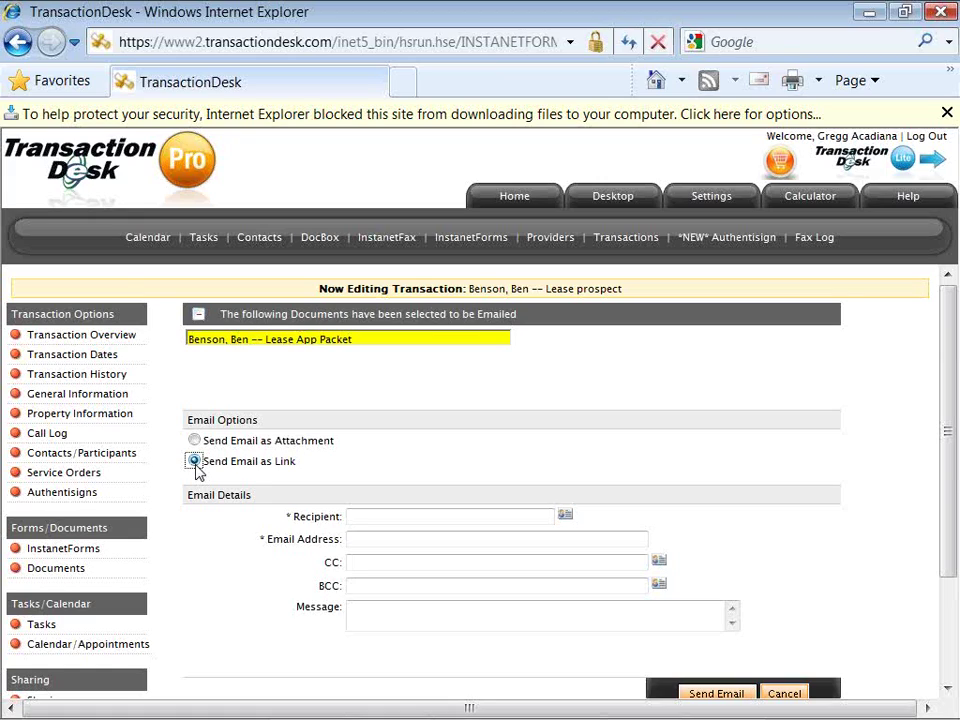
click(402, 516)
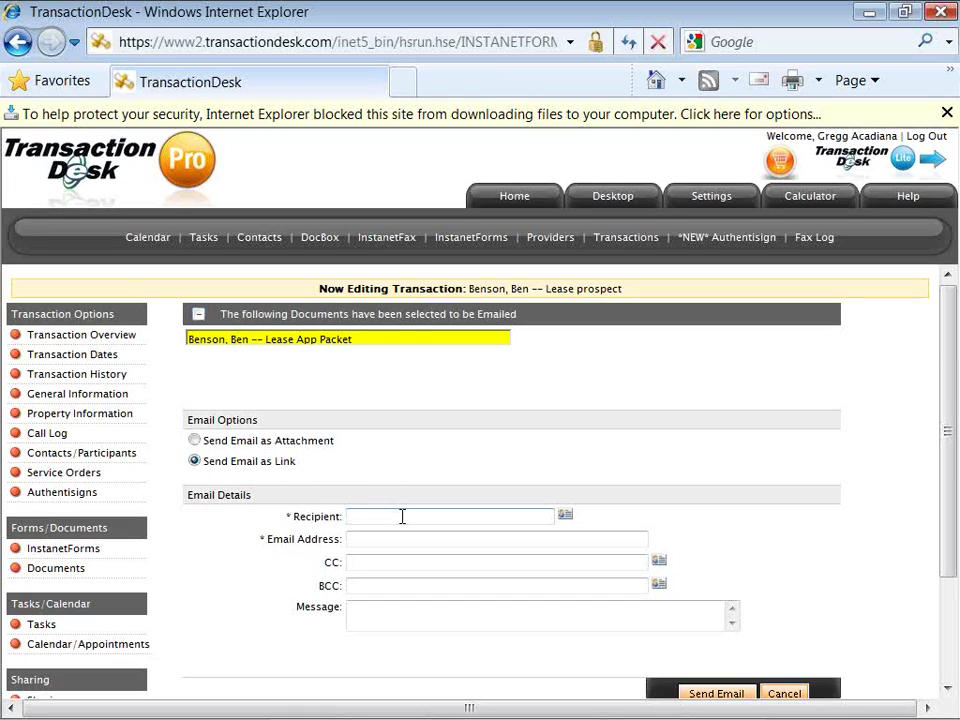
text(Be)
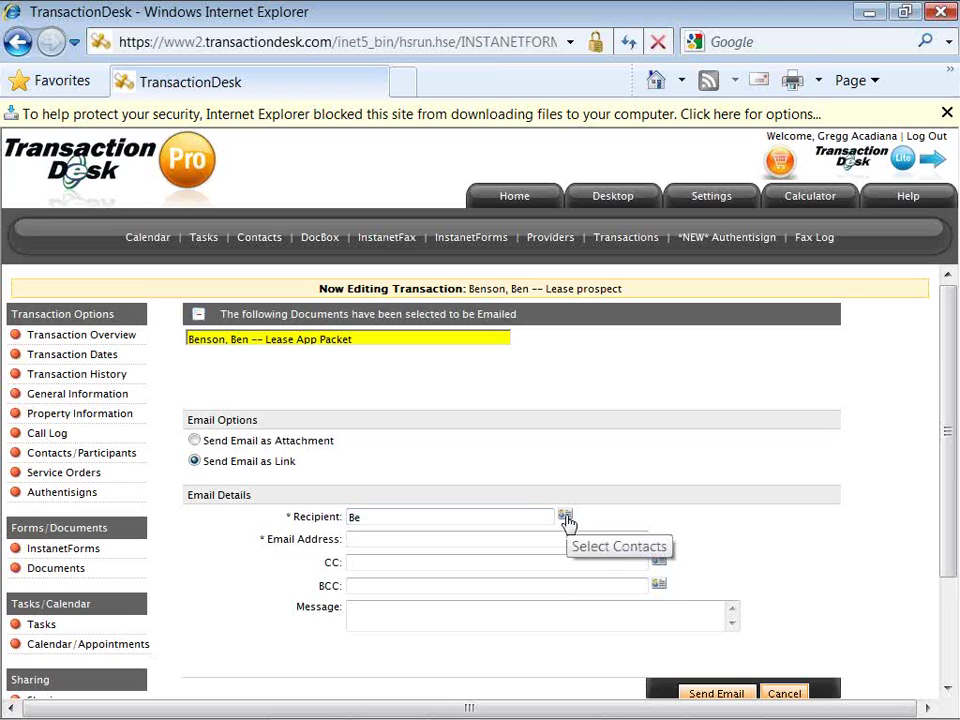
click(565, 517)
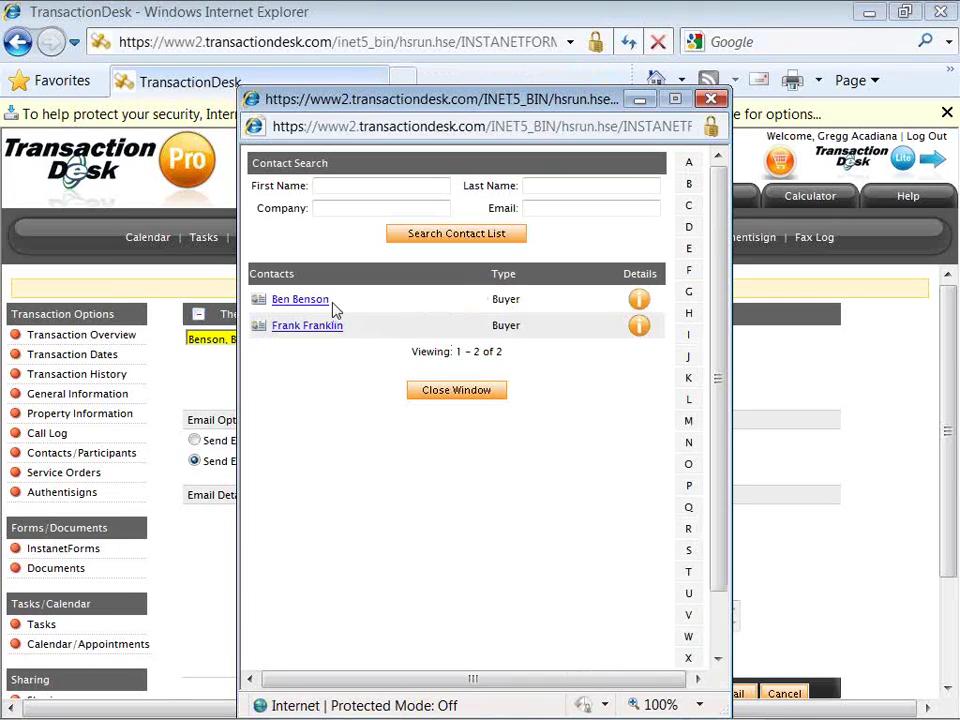
click(326, 307)
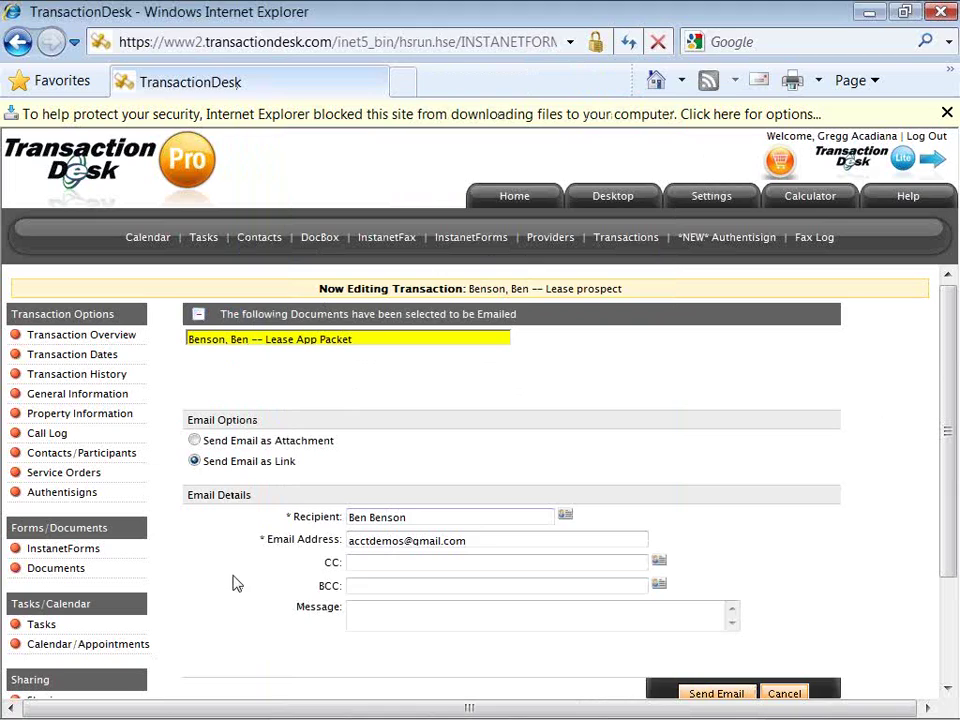
- Add the message 'Please review and call with questions.' and send the email
scroll(237, 584, down, 1)
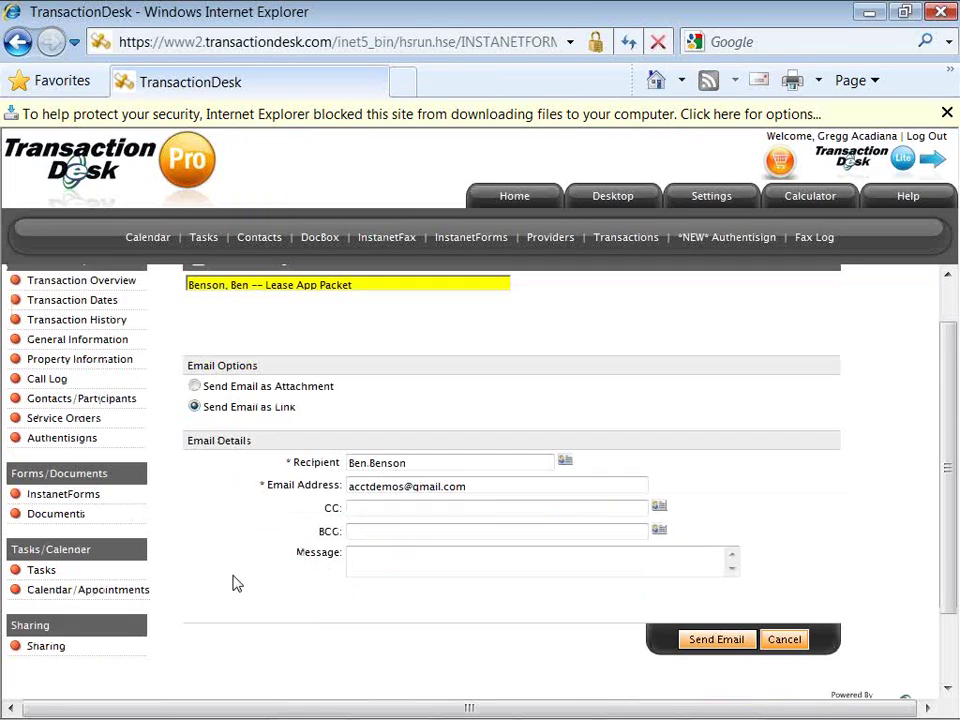
scroll(237, 584, down, 1)
click(371, 504)
text(Please revi)
text(ew and call )
text(with questions)
text(. Go)
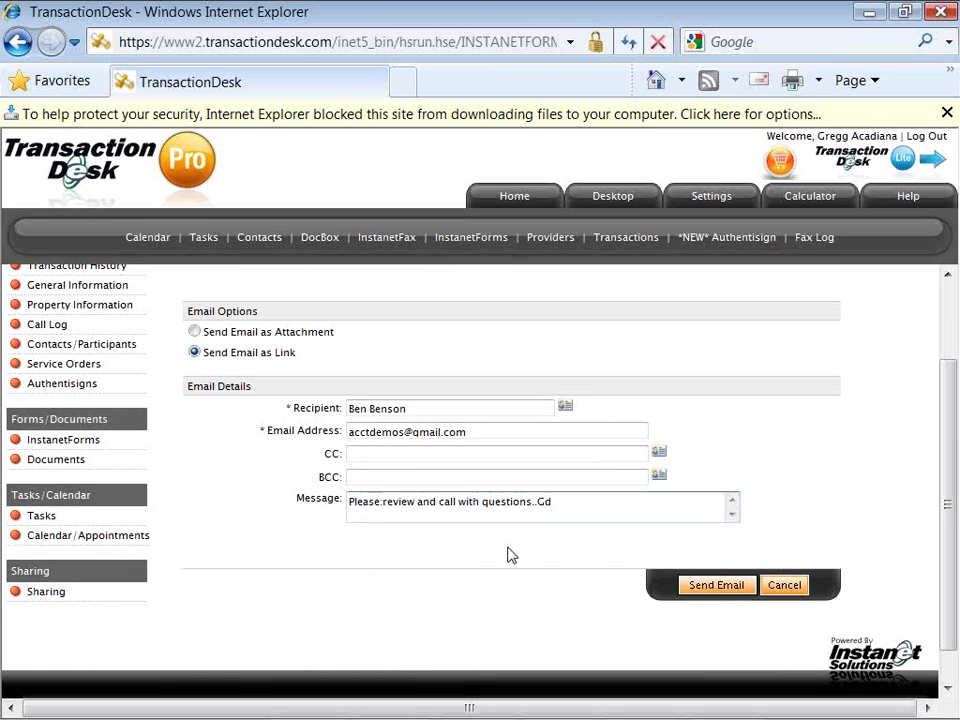
click(717, 590)
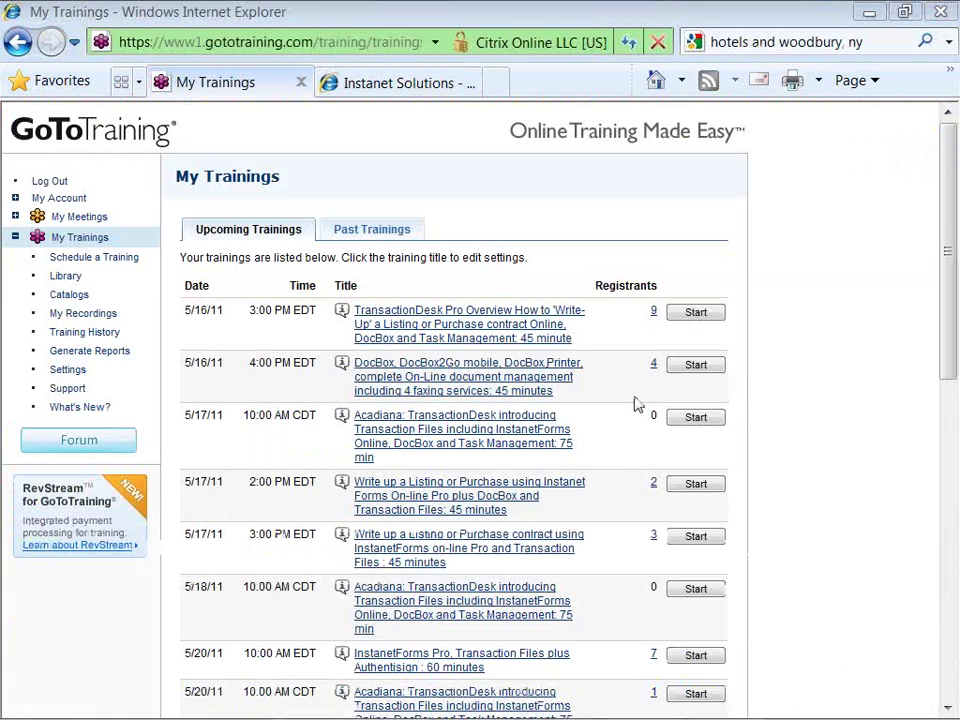
- Switch with Alt+Tab to the TransactionDesk window showing the successfully emailed confirmation
key(alt+Tab)
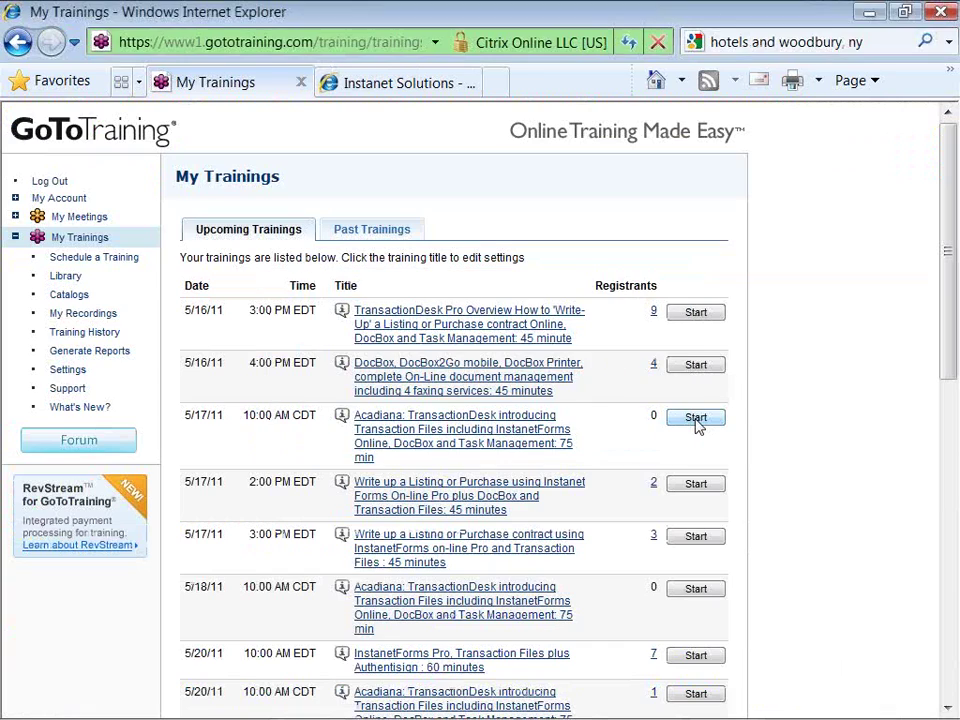
key(alt+Tab)
key(alt+shift+Tab)
key(alt+Tab)
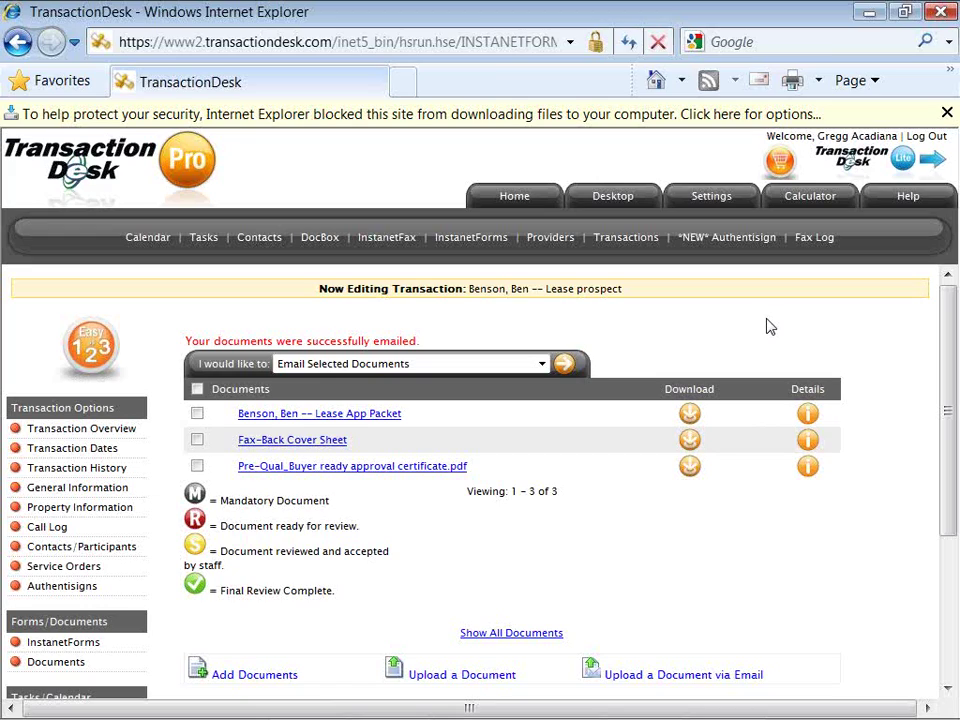
- Return to the TransactionDesk home page with start, existing-transaction, forms and DocBox options
click(515, 200)
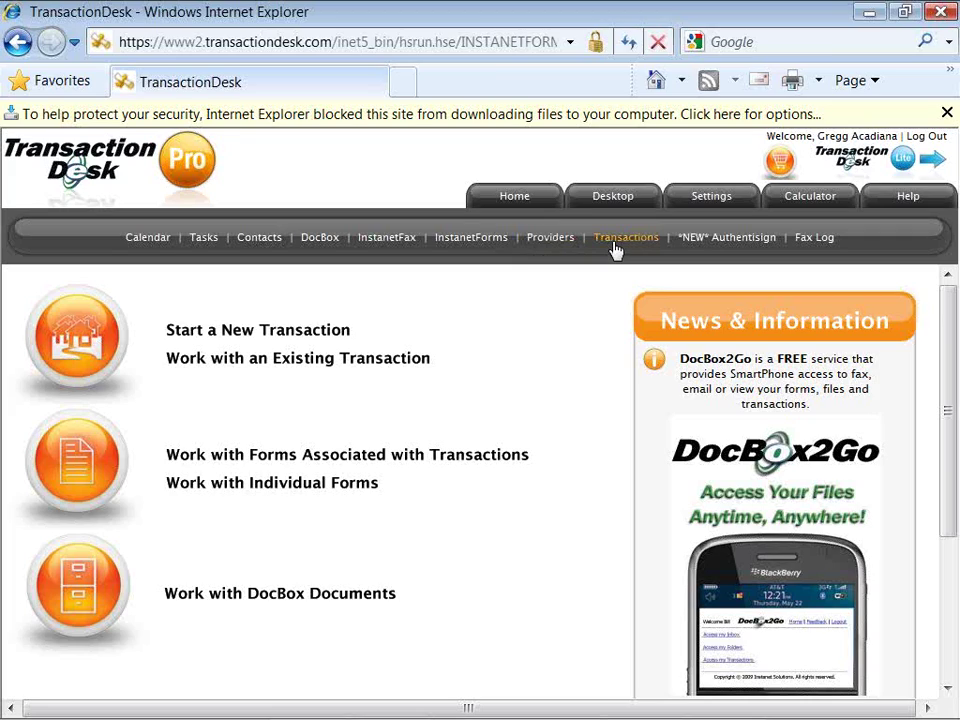
- Show the My Transactions list of three open transactions, sorted by last modified
click(615, 248)
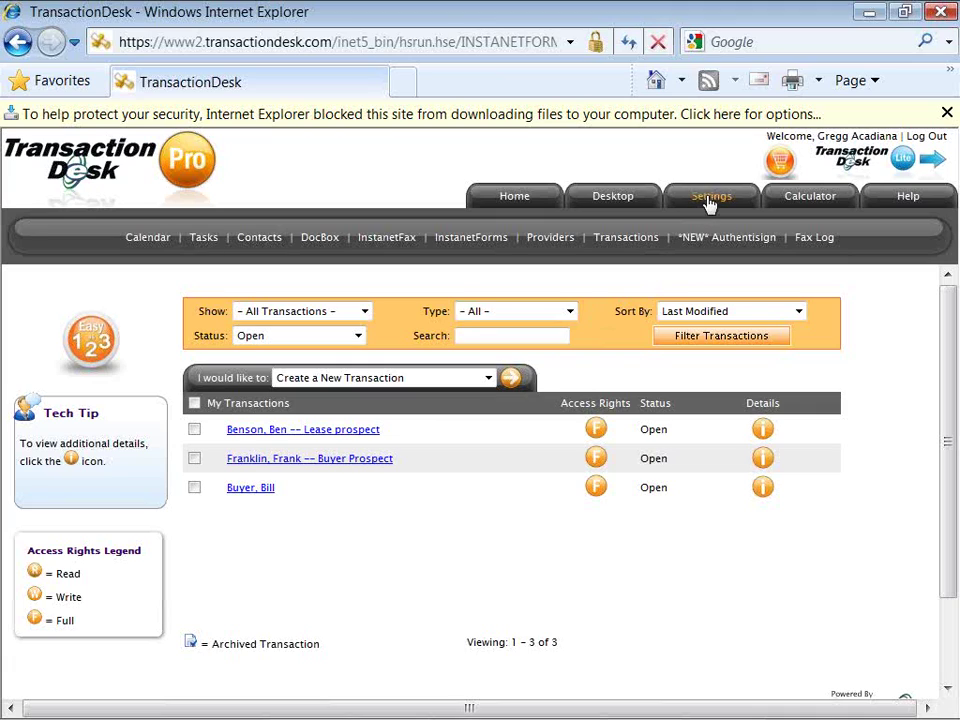
- Show the Settings page listing preferences, templates, branding, activity plans and sharing
click(709, 200)
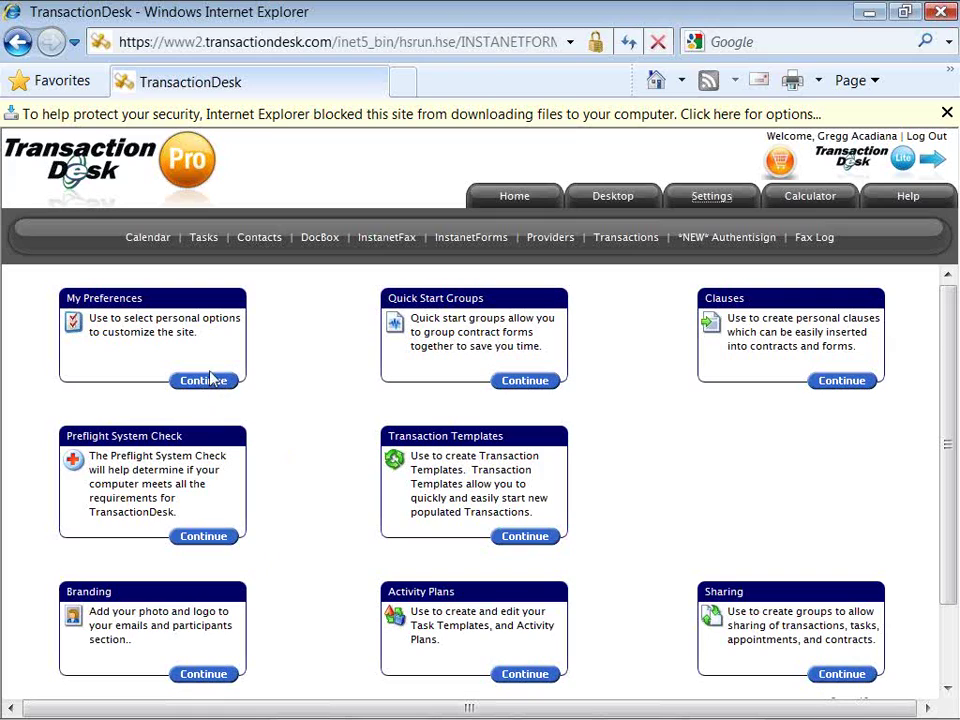
- Review My Preferences, return home, then switch to the Audio -- Transactions notes in Notepad
click(211, 385)
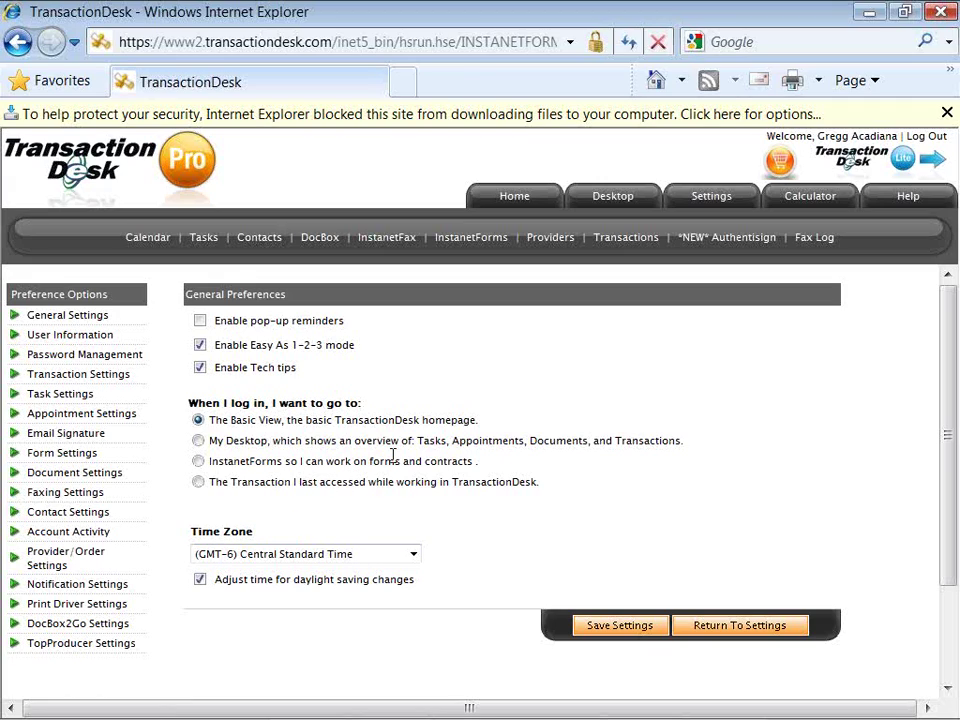
click(515, 198)
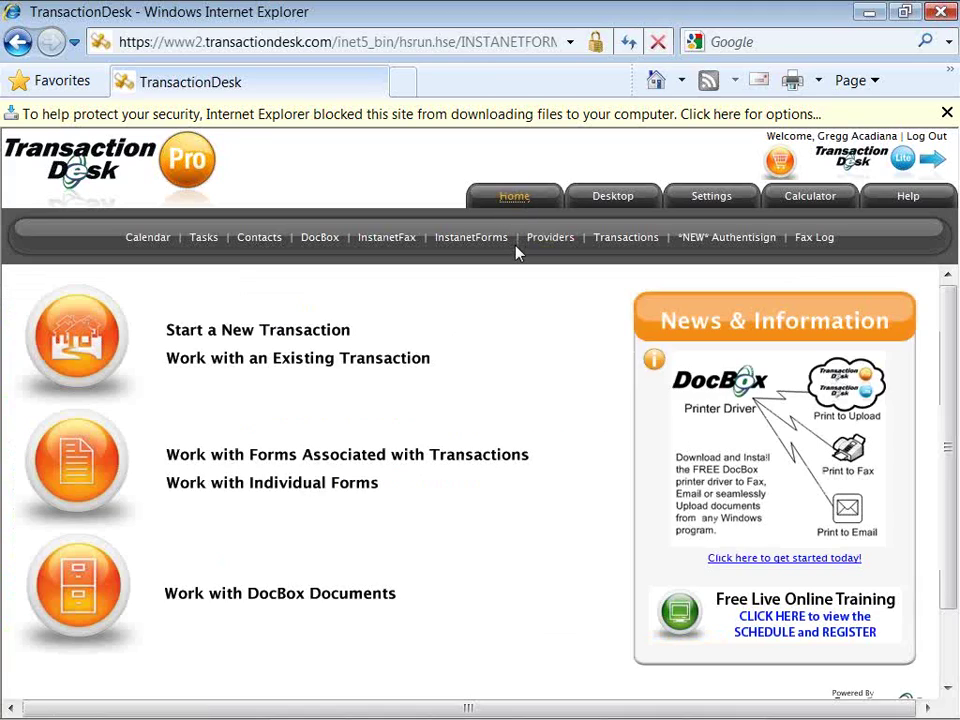
key(alt+Tab)
key(Escape)
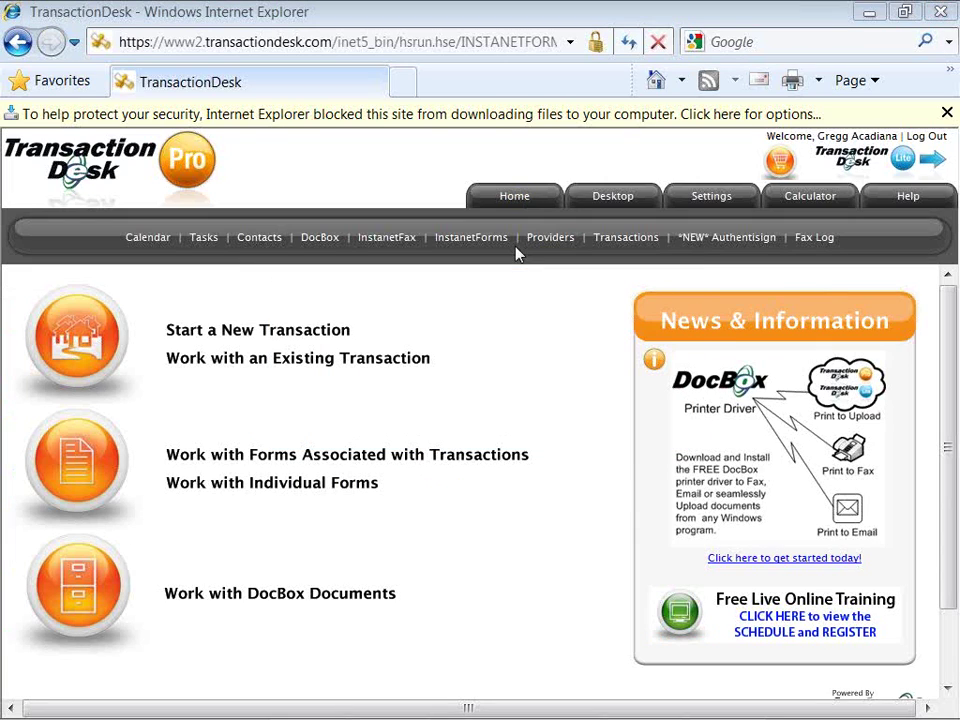
key(alt+Tab)
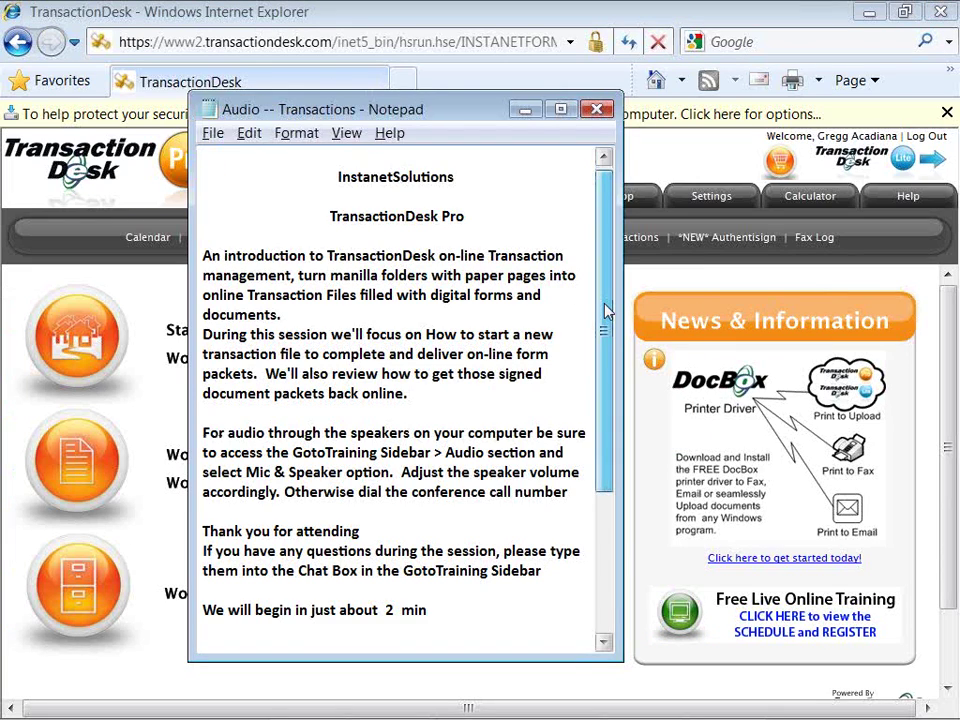
- Highlight the YouTube channel link, then the transactiondesk.com/training link in the closing notes
drag(605, 323, 610, 467)
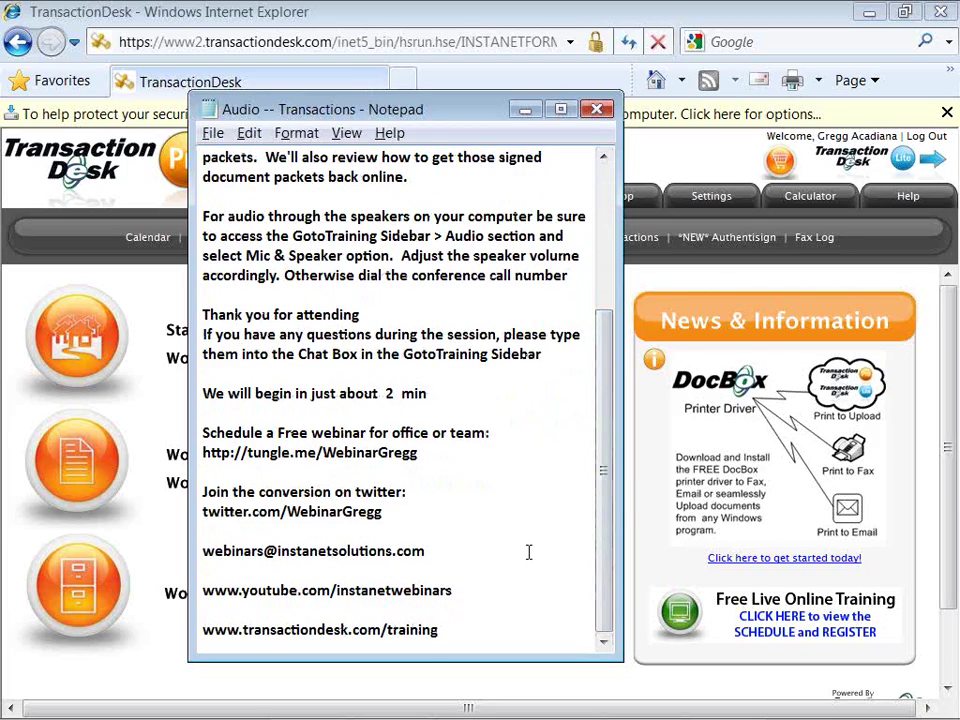
drag(455, 590, 205, 590)
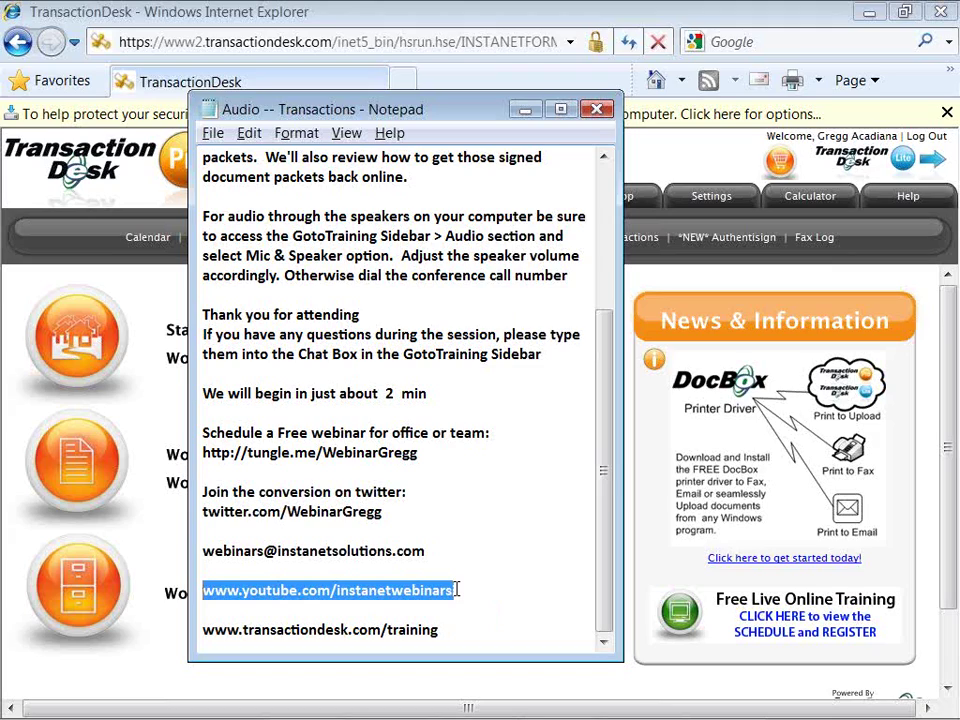
click(440, 630)
drag(440, 630, 205, 628)
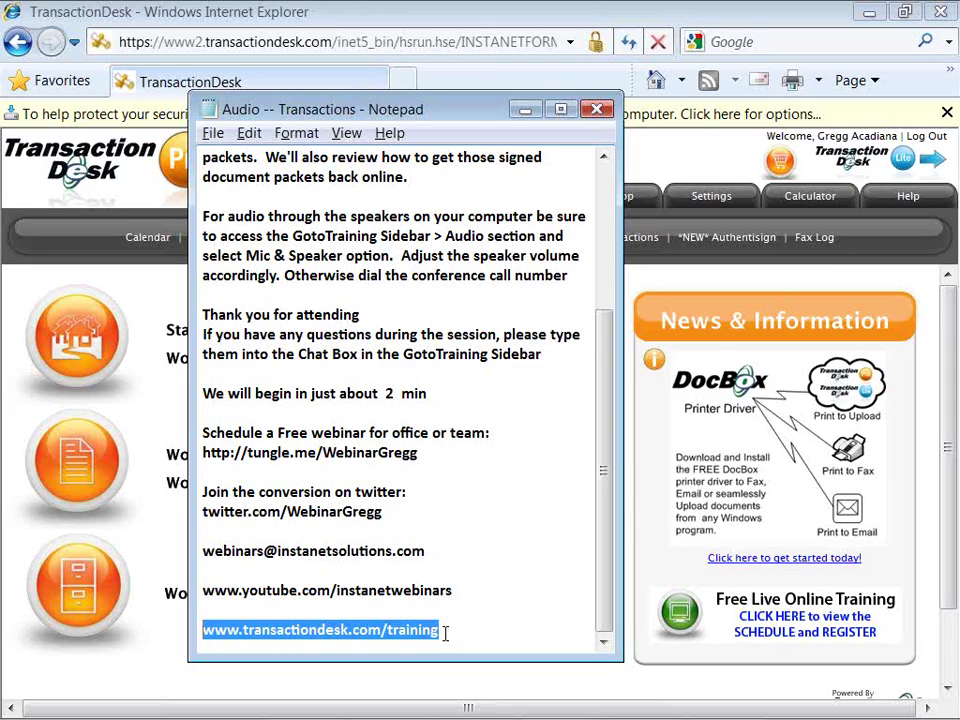
- Highlight the YouTube address, webinars e-mail and tungle.me webinar link, then return to the browser
double_click(401, 592)
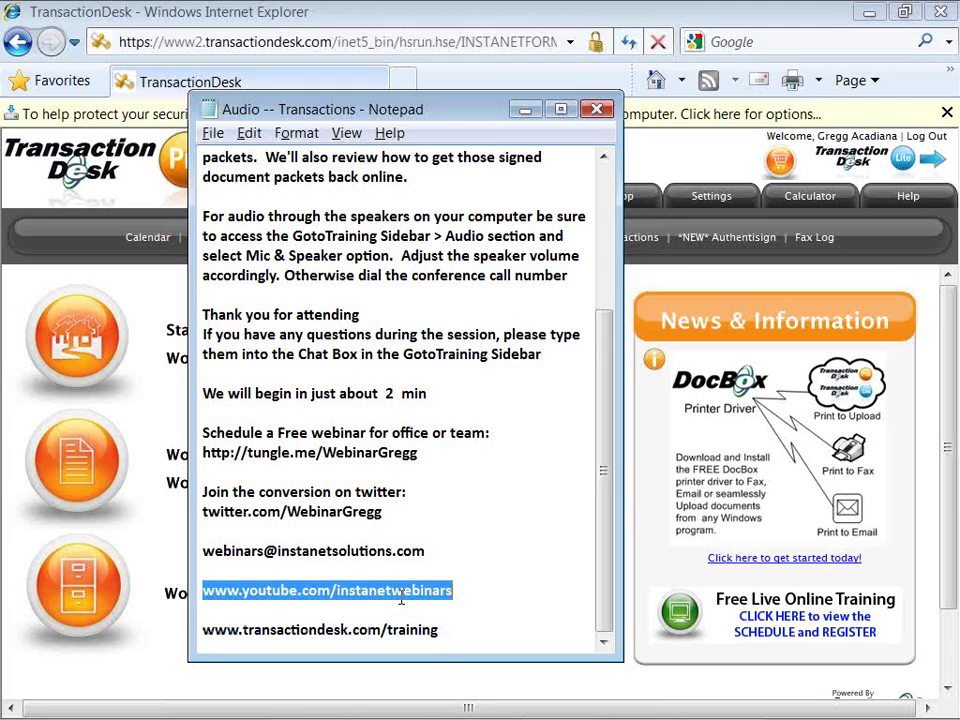
drag(428, 551, 198, 551)
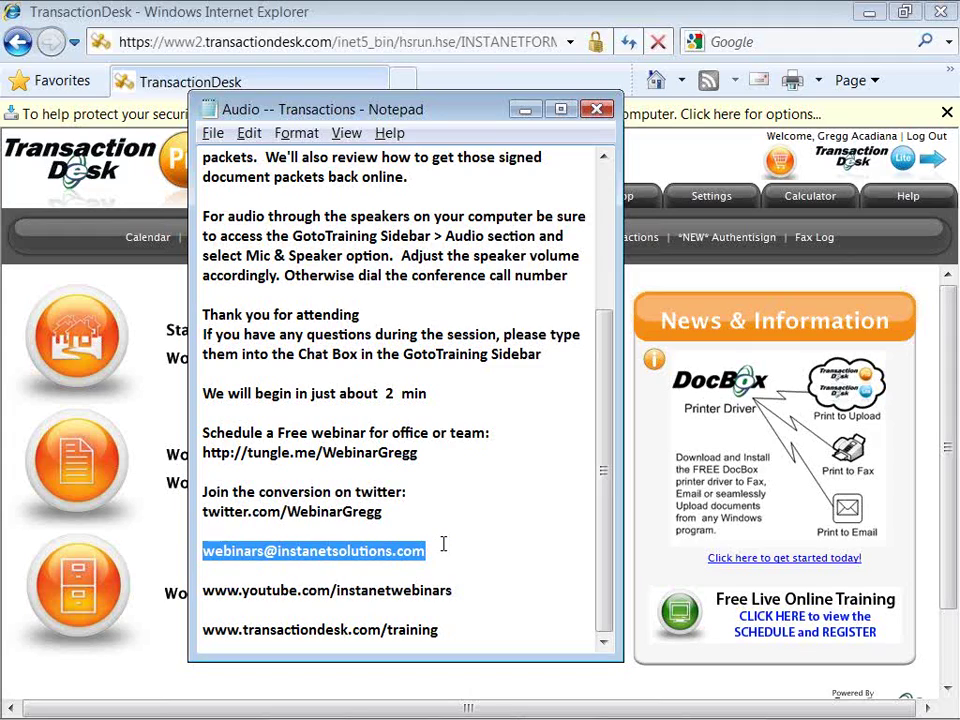
drag(418, 453, 201, 453)
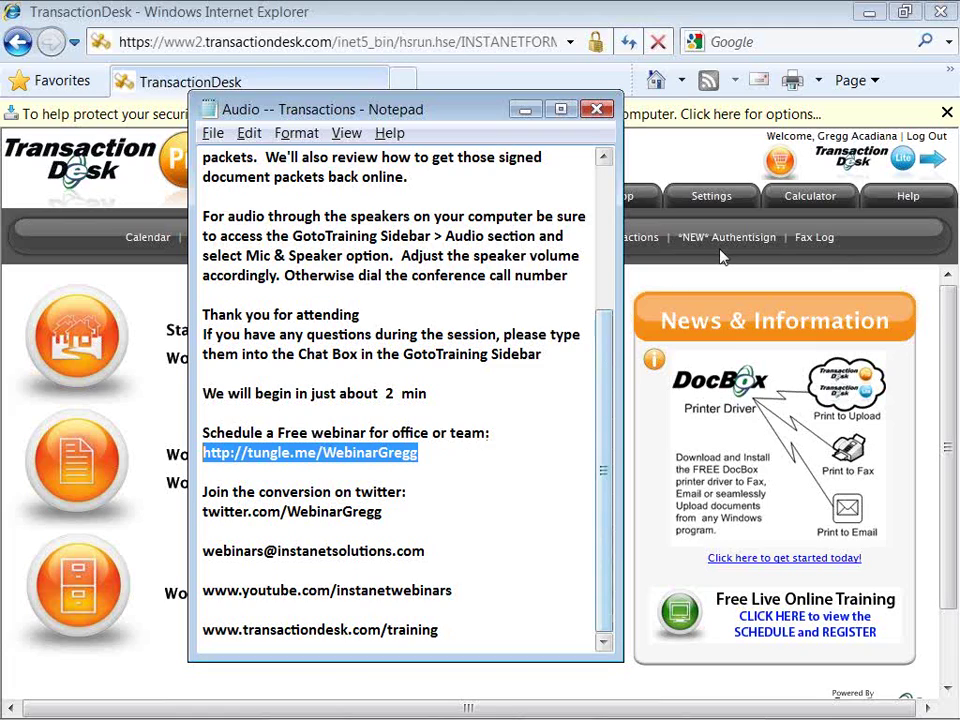
click(950, 50)
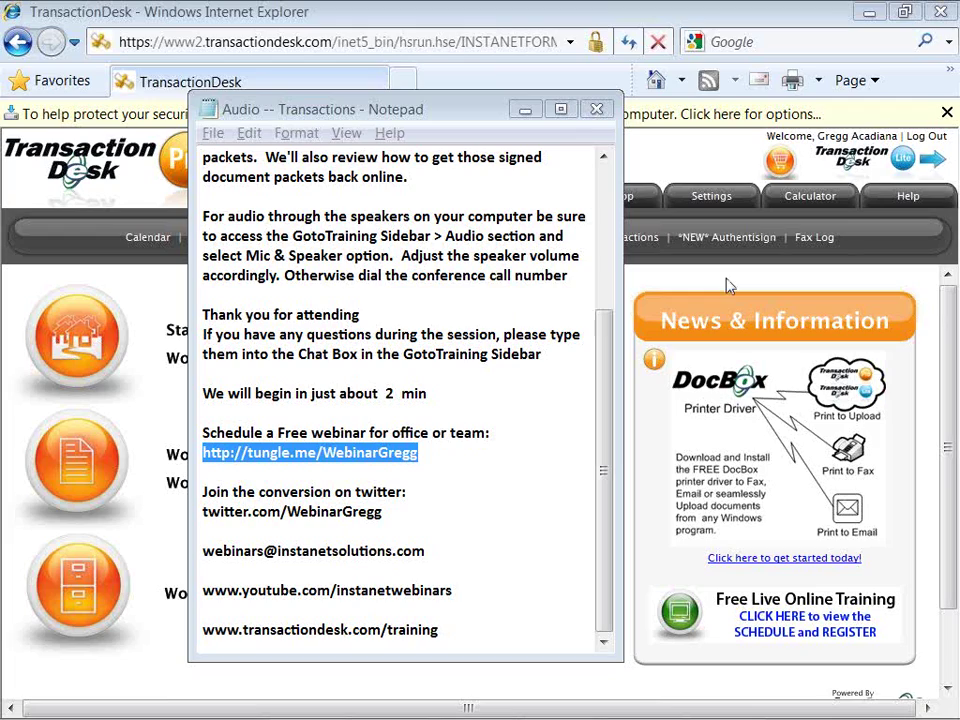